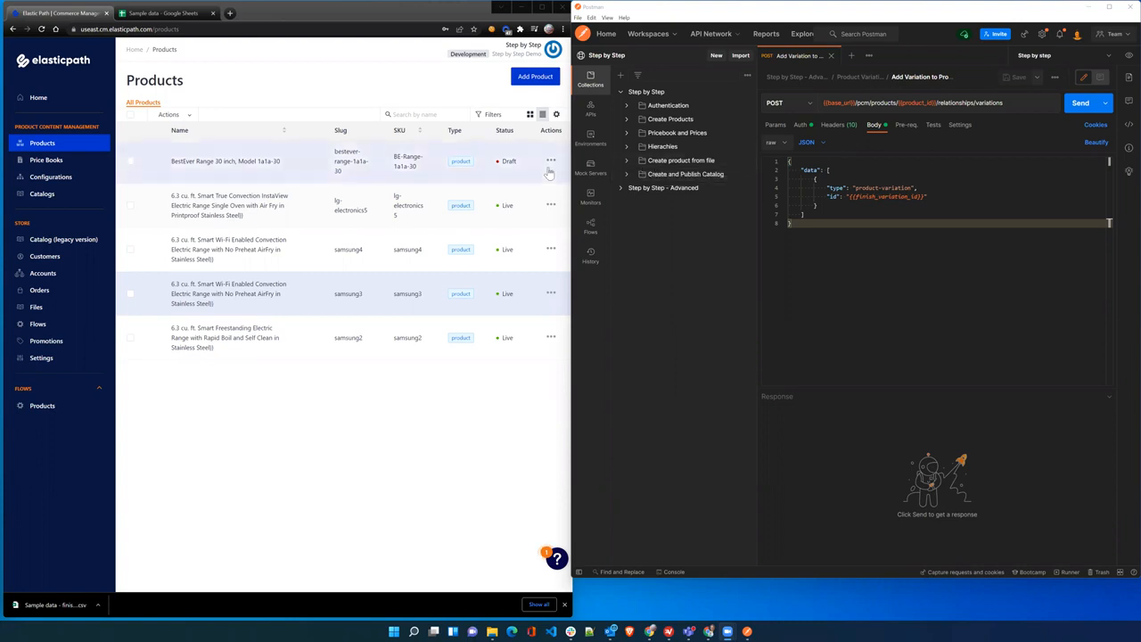
- Close the Add Variation to Product request and expand the Product Variations folder in the Step by Step - Advanced collection
left_click(623, 190)
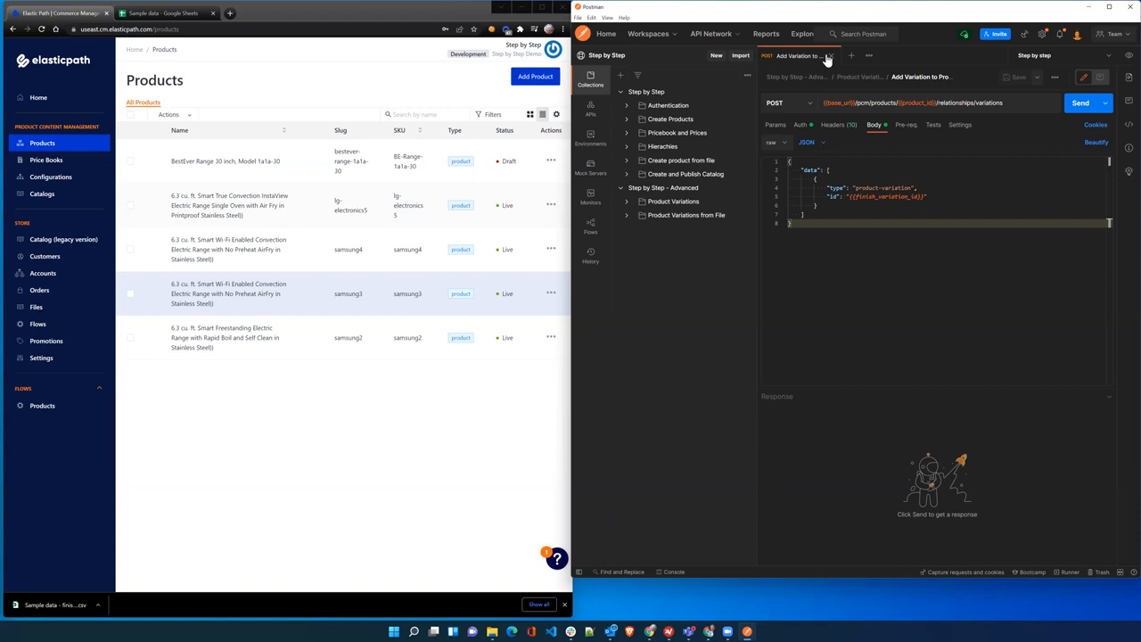
left_click(828, 56)
left_click(627, 204)
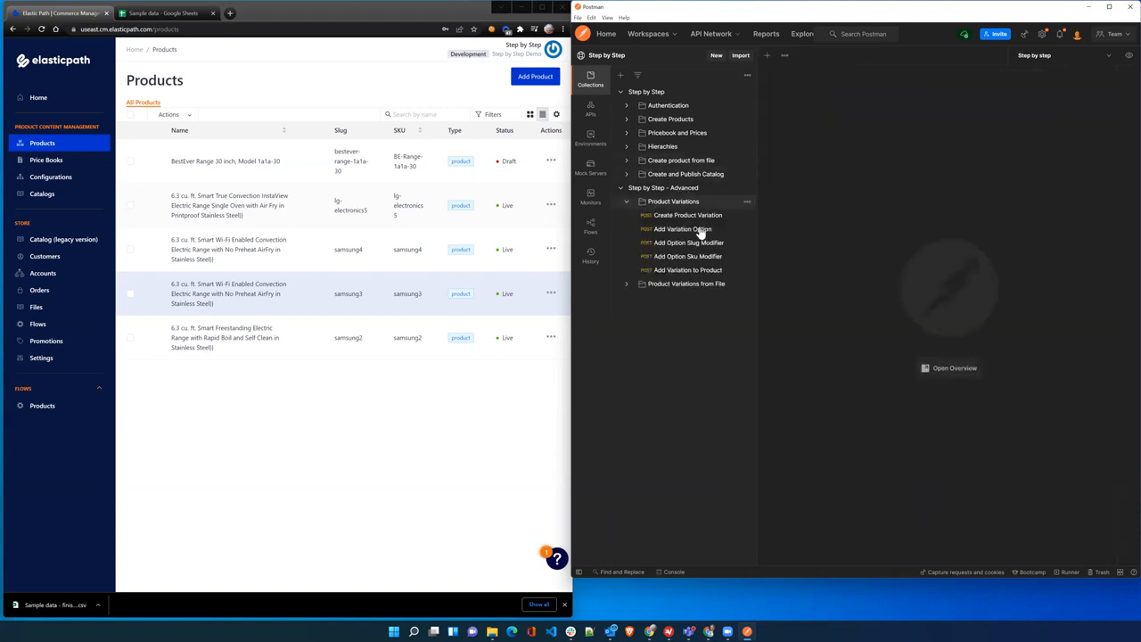
- Switch to Elastic Path Commerce Manager and create a product variation named Finish in Configurations, continuing to its options
left_click(51, 179)
left_click(269, 105)
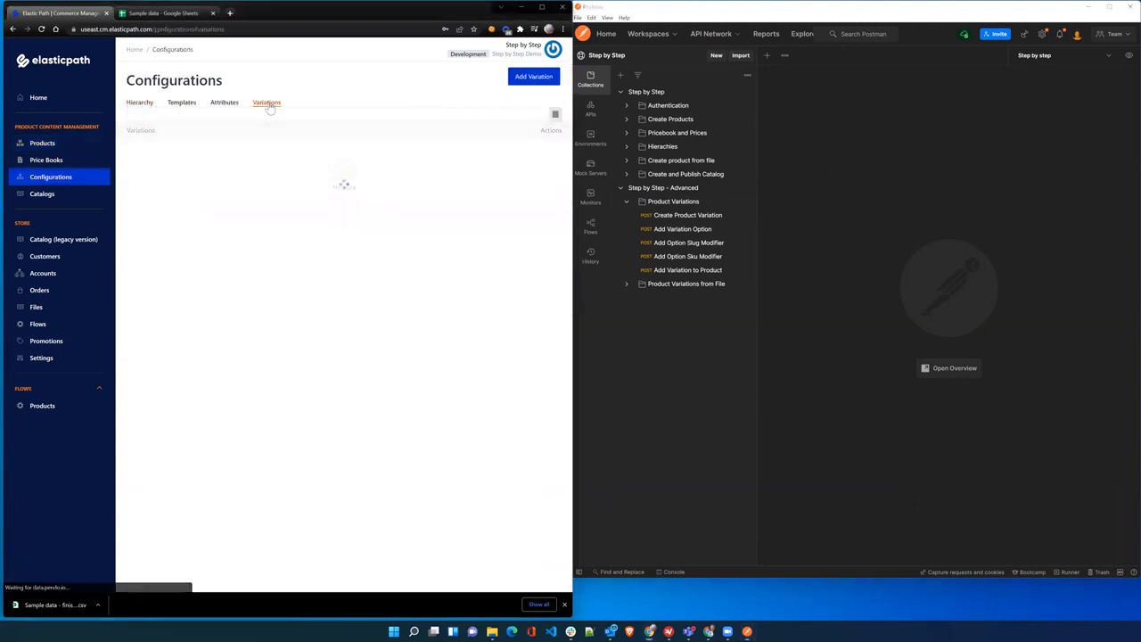
left_click(533, 76)
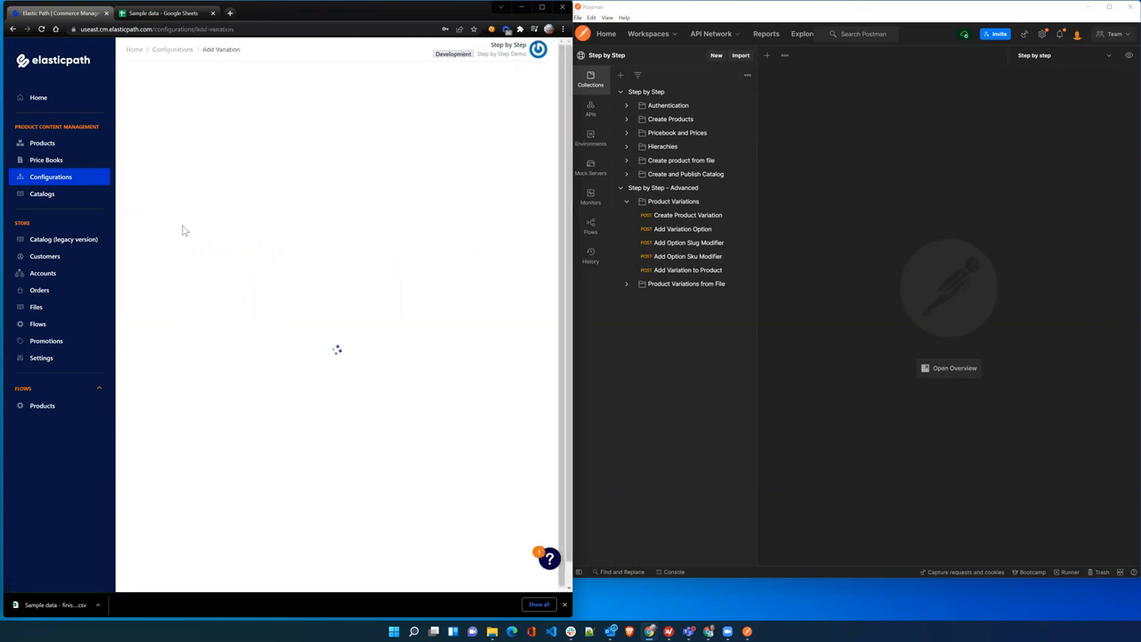
left_click(165, 180)
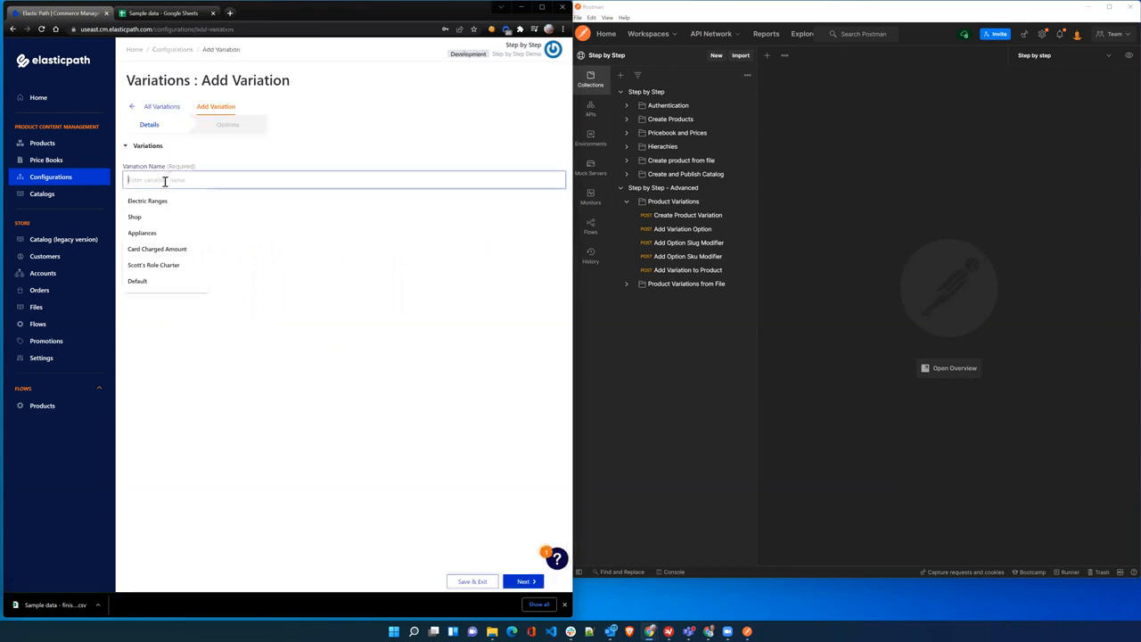
type("Finish")
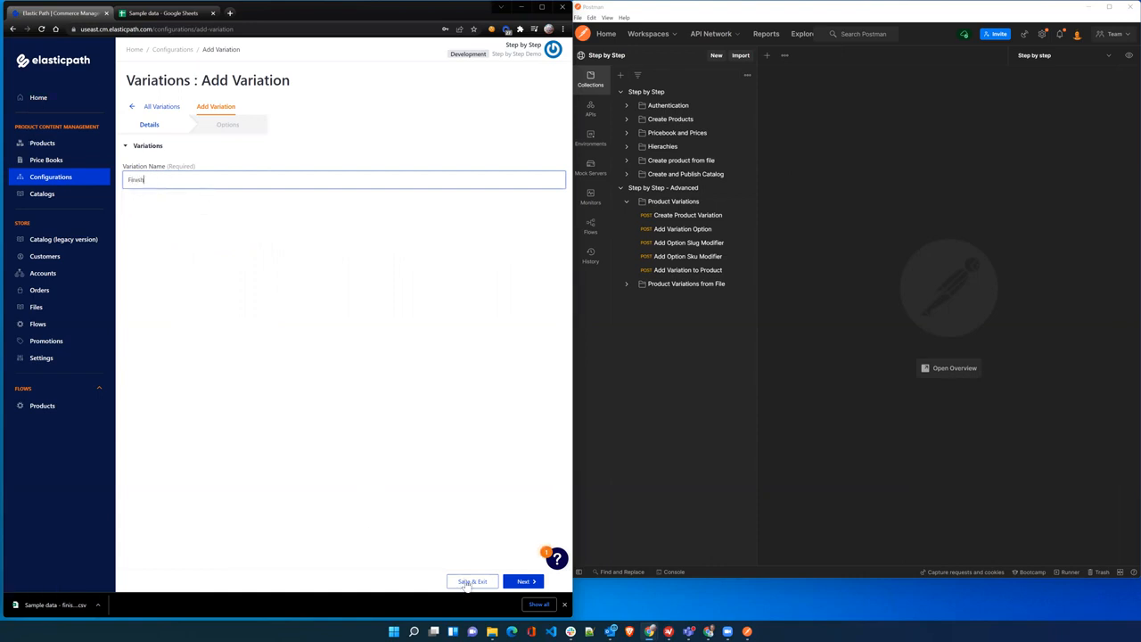
left_click(523, 581)
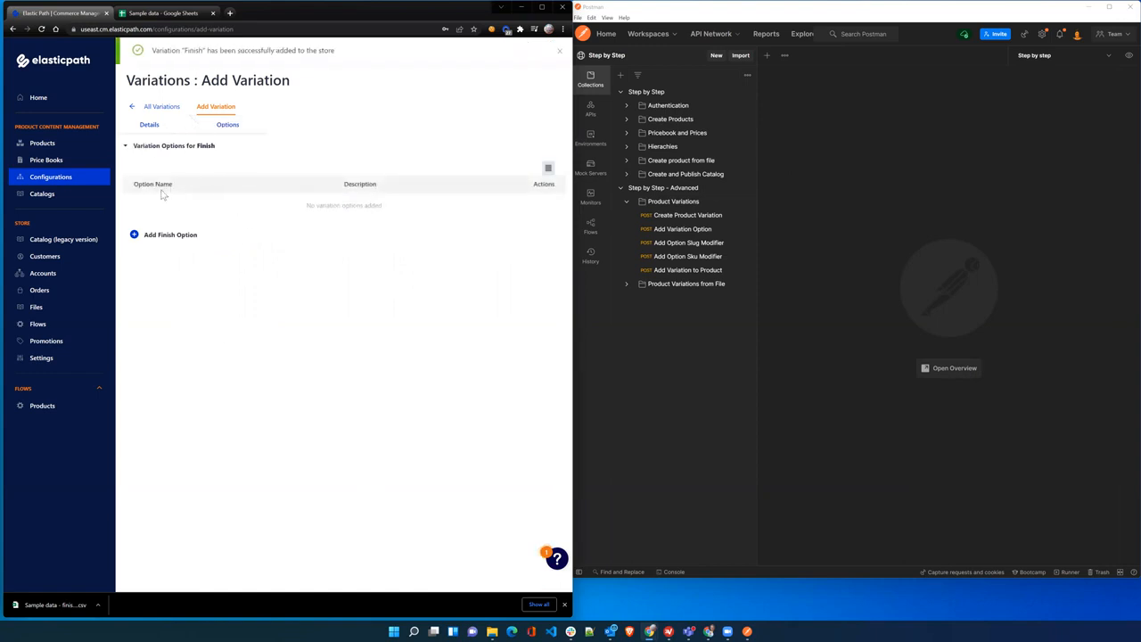
- Add an option named White with the description "White finish" to the Finish variation
left_click(133, 235)
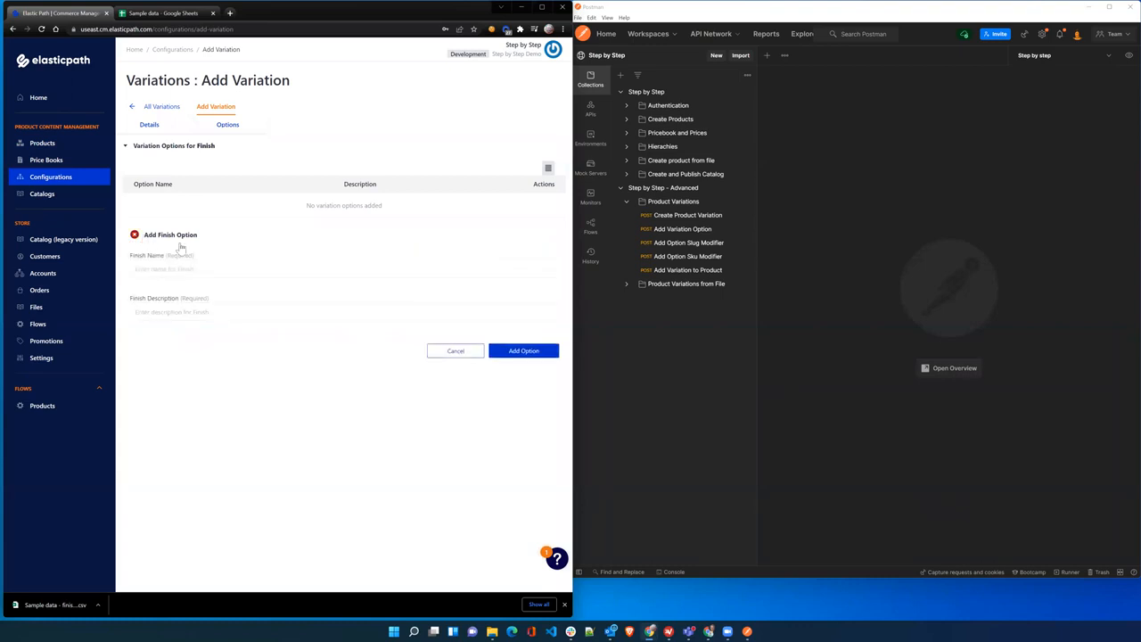
left_click(148, 268)
left_click(148, 265)
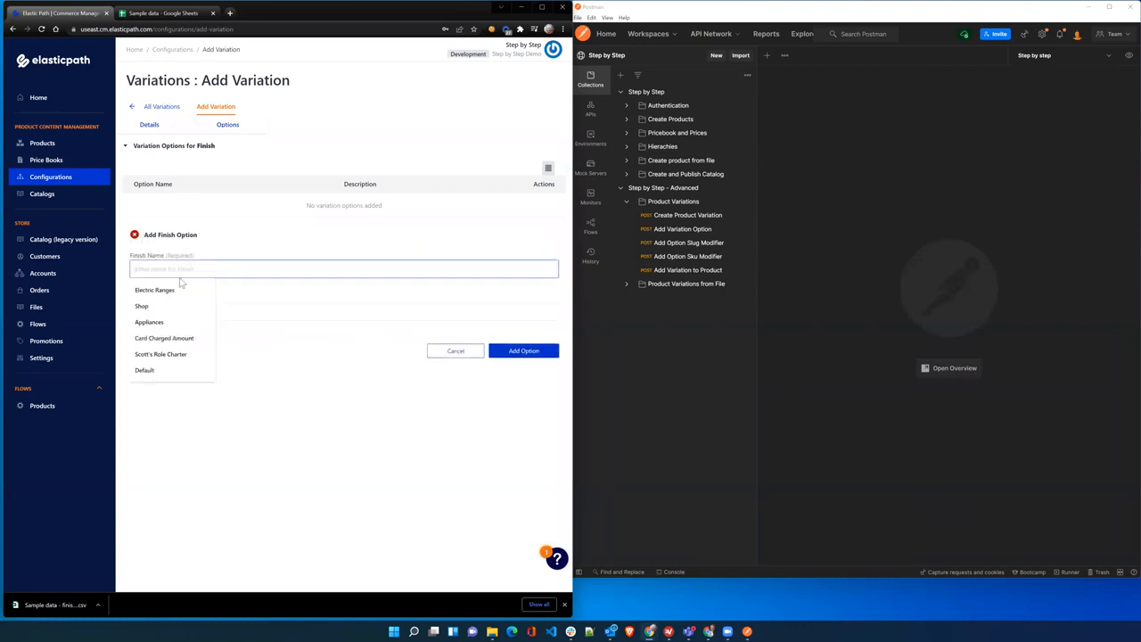
type("White")
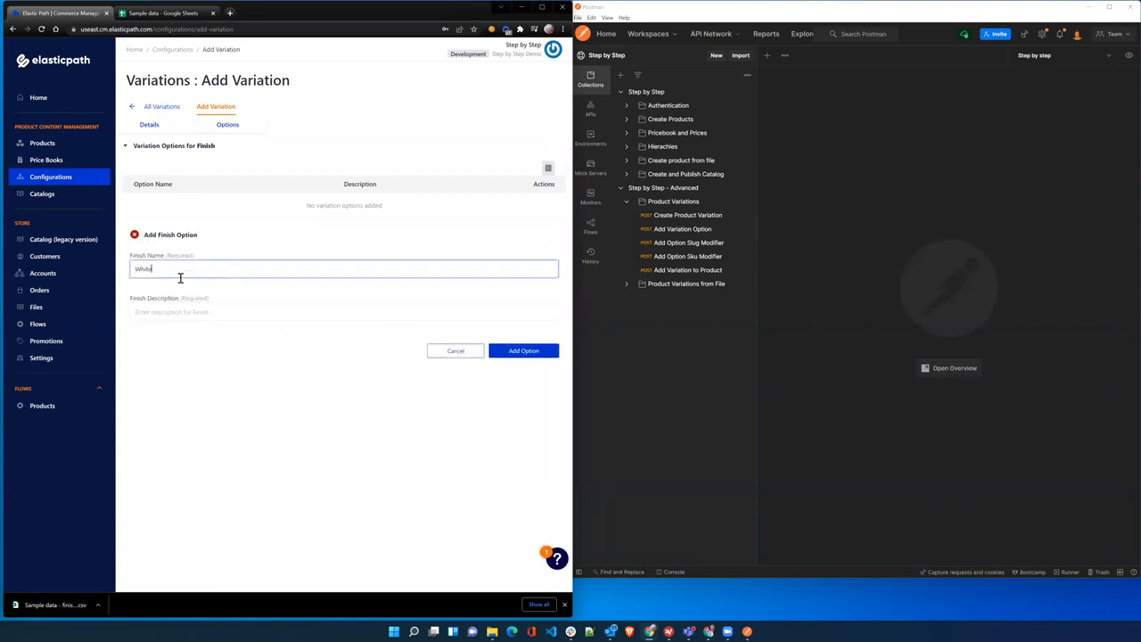
left_click(164, 312)
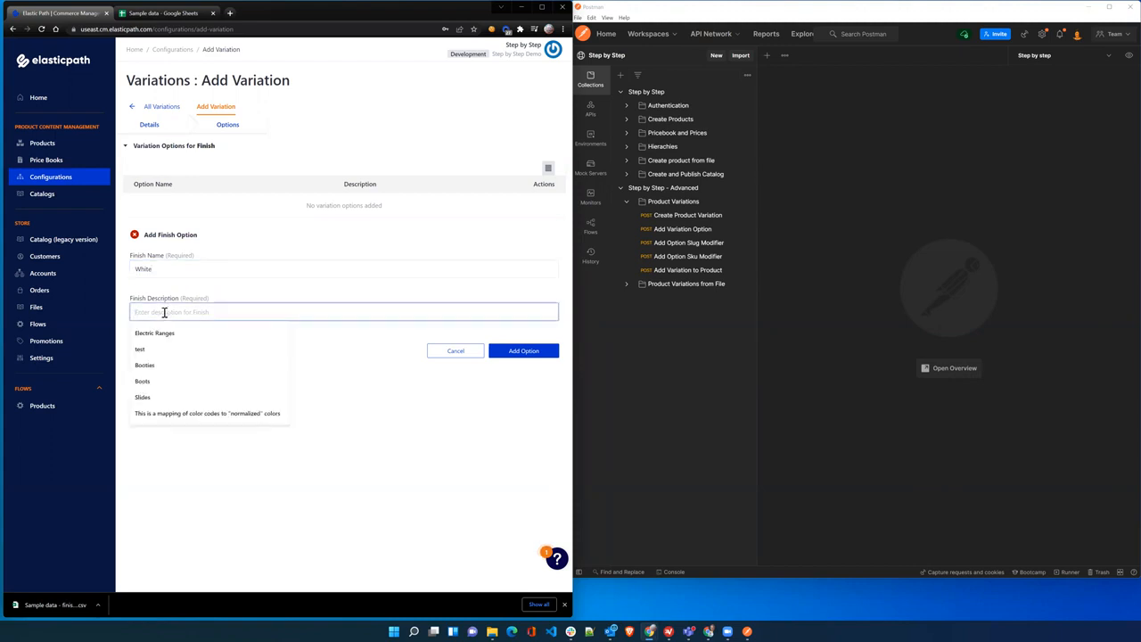
type("White")
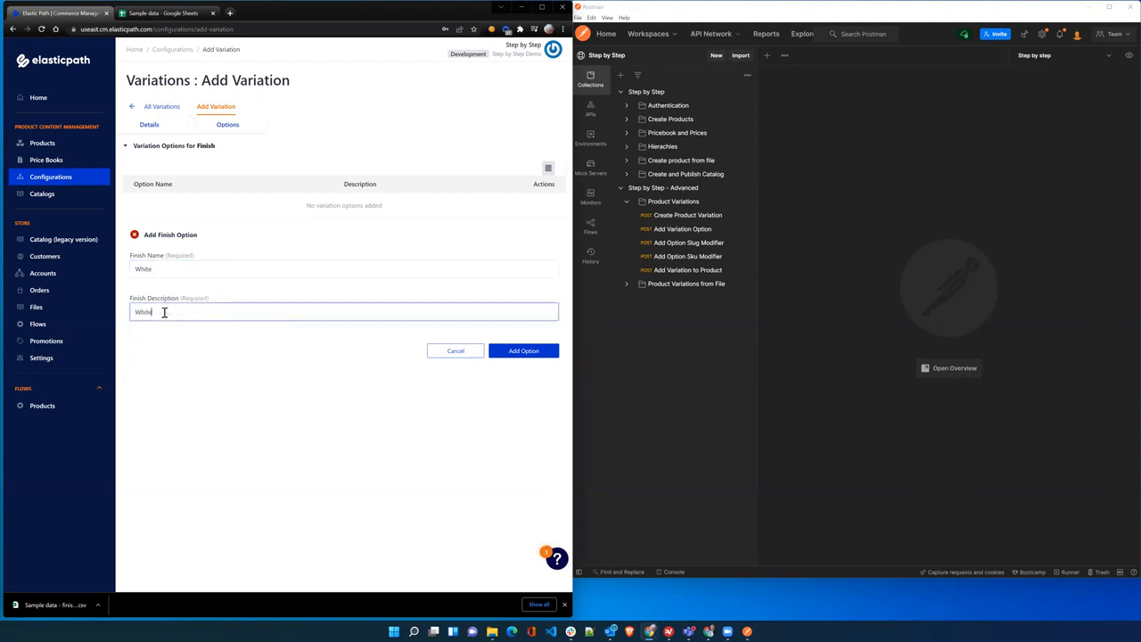
type(" finish")
left_click(518, 351)
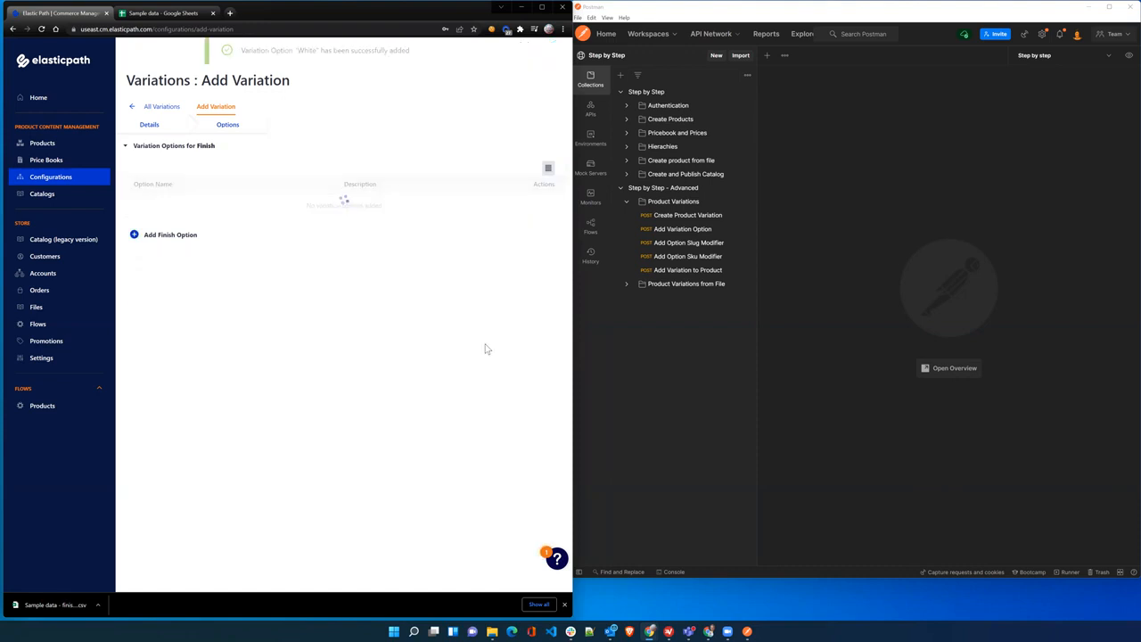
- Add a second Finish option named Stainless Steel with the description "Stainless Steel Finish"
left_click(163, 238)
left_click(169, 269)
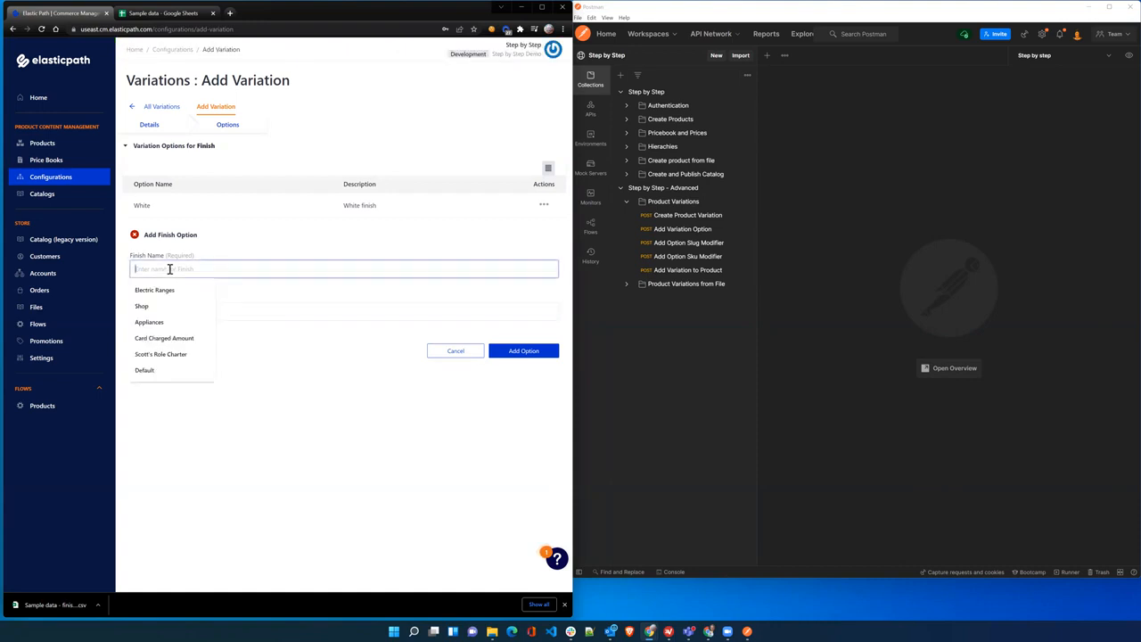
type("Stainless Steel")
key("Tab")
type("Stainless S")
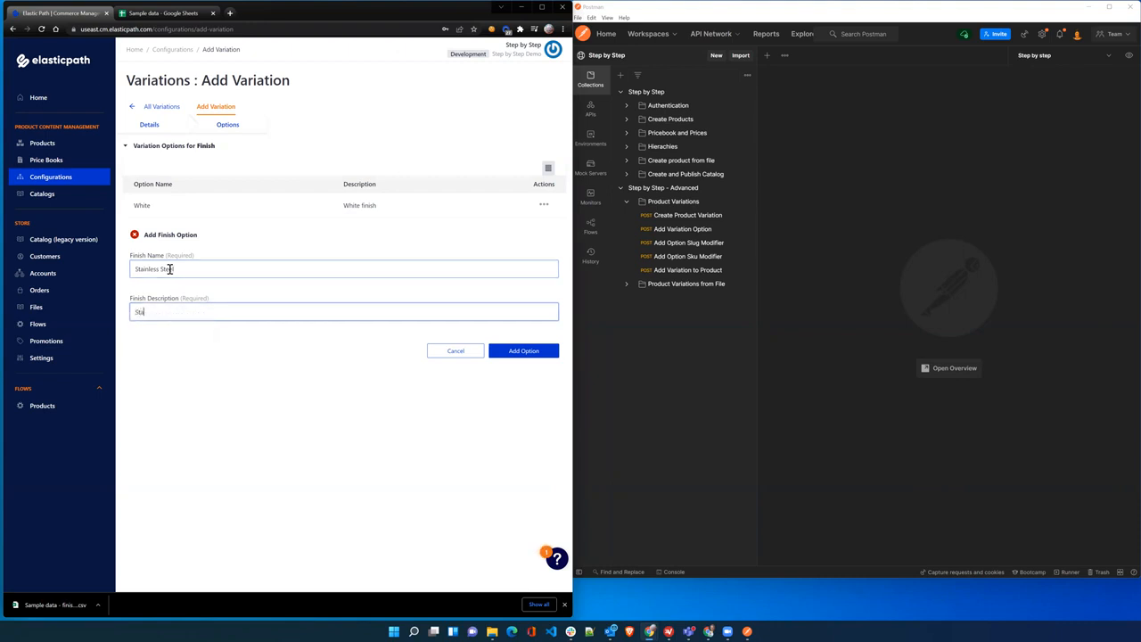
type("teel Finish")
left_click(524, 352)
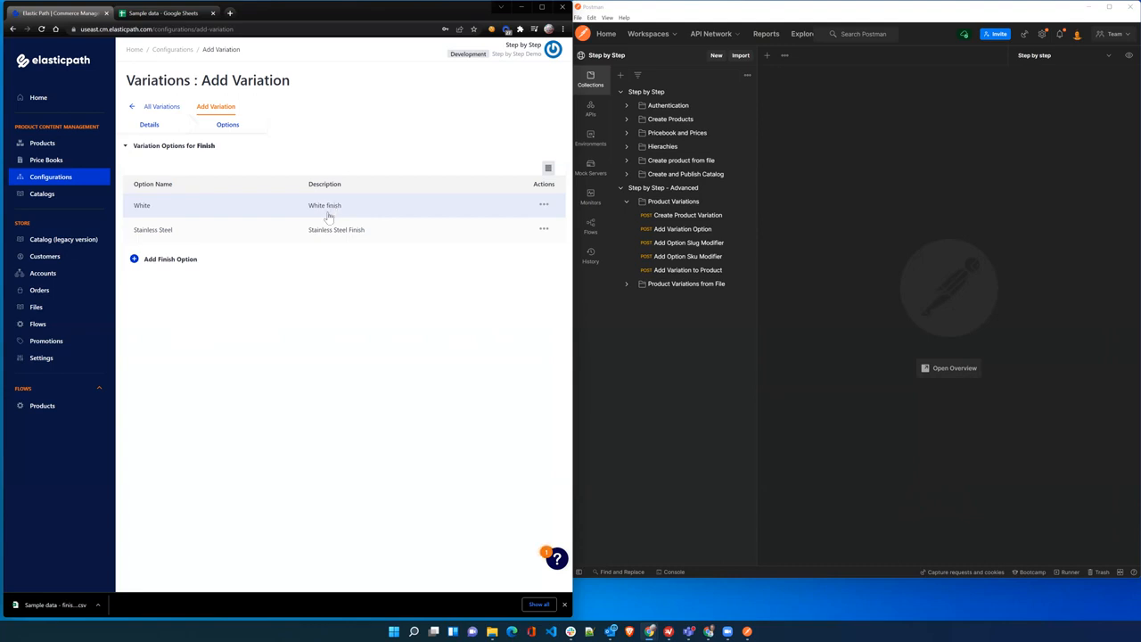
- Create a sku modifier for the White option that appends "-white", and save it
left_click(544, 205)
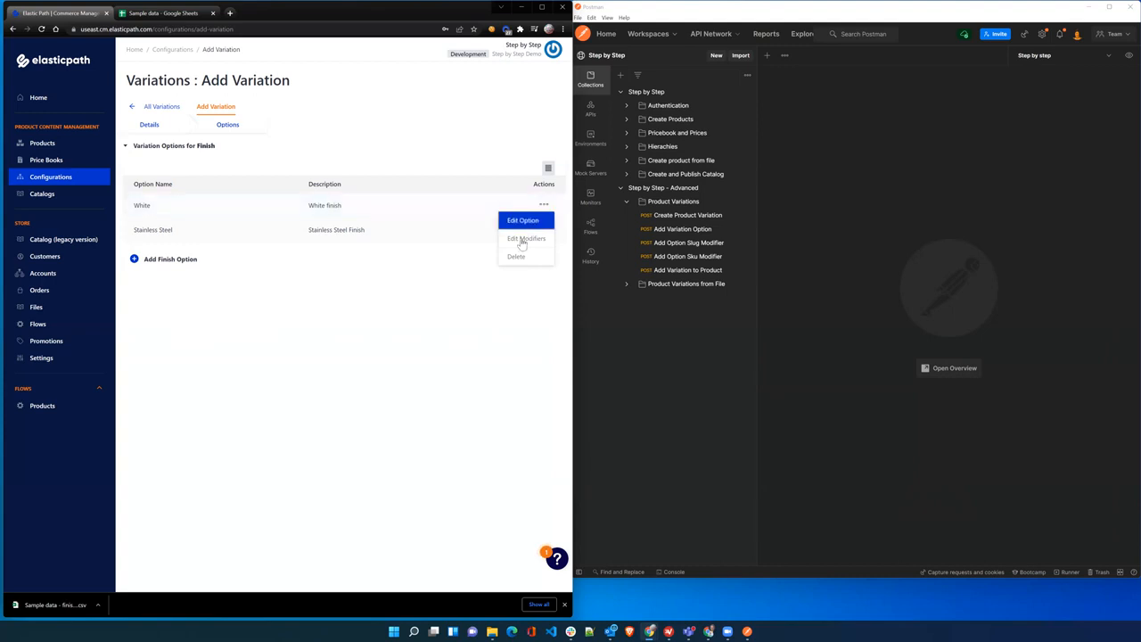
left_click(525, 238)
left_click(174, 316)
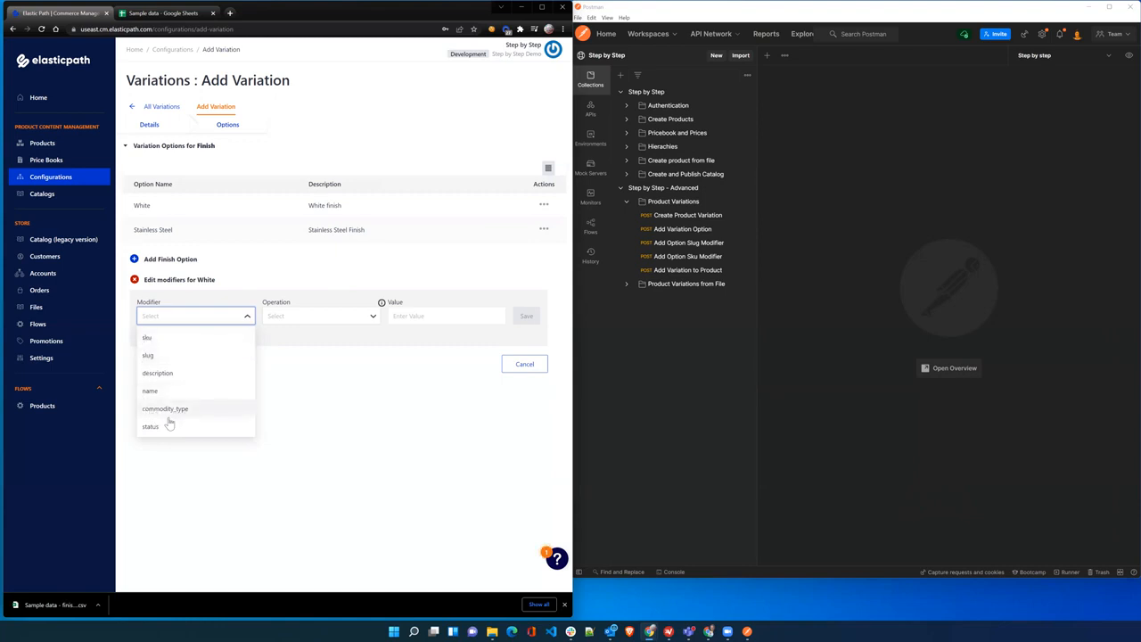
left_click(152, 340)
left_click(285, 316)
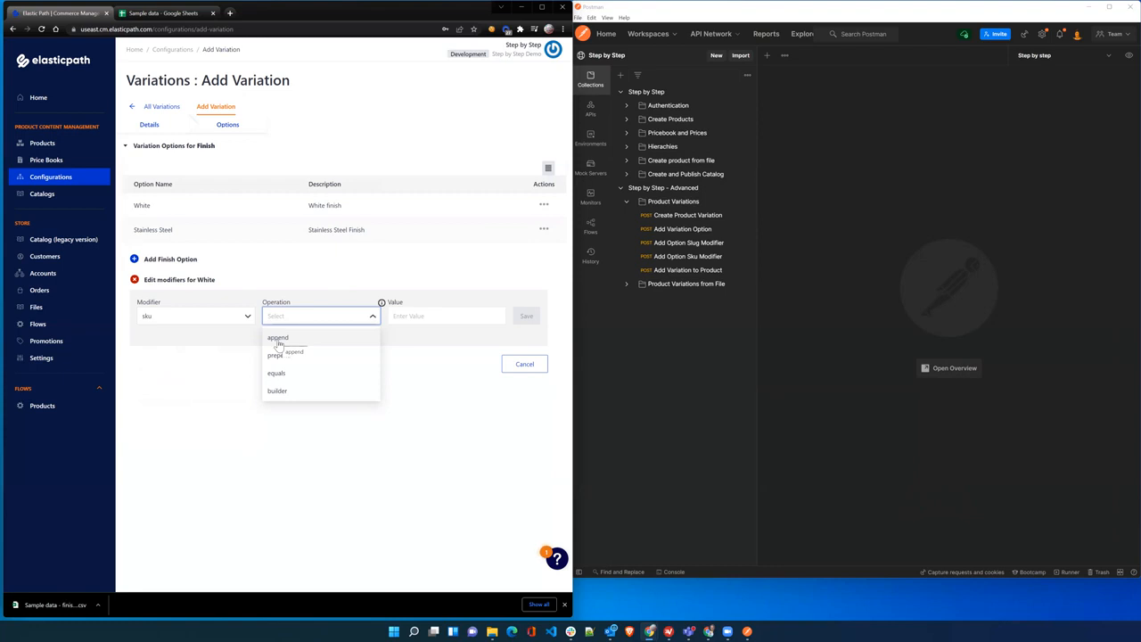
left_click(278, 339)
left_click(407, 319)
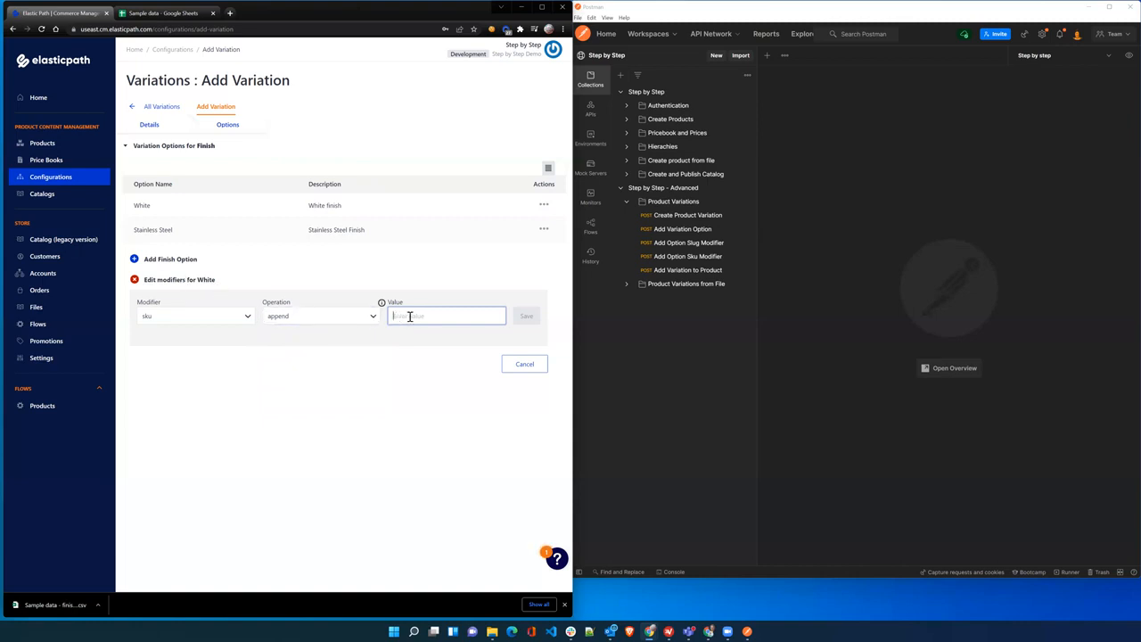
type("-white")
left_click(526, 316)
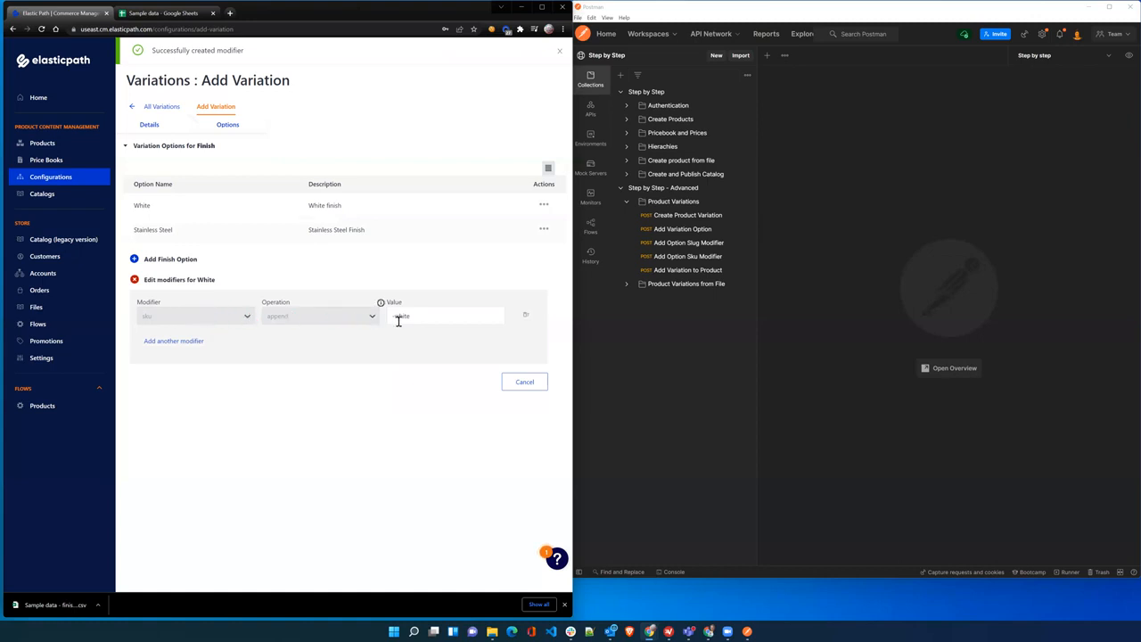
- Add another modifier to the White option that appends "-white" to the slug, and save it
left_click(186, 343)
left_click(154, 359)
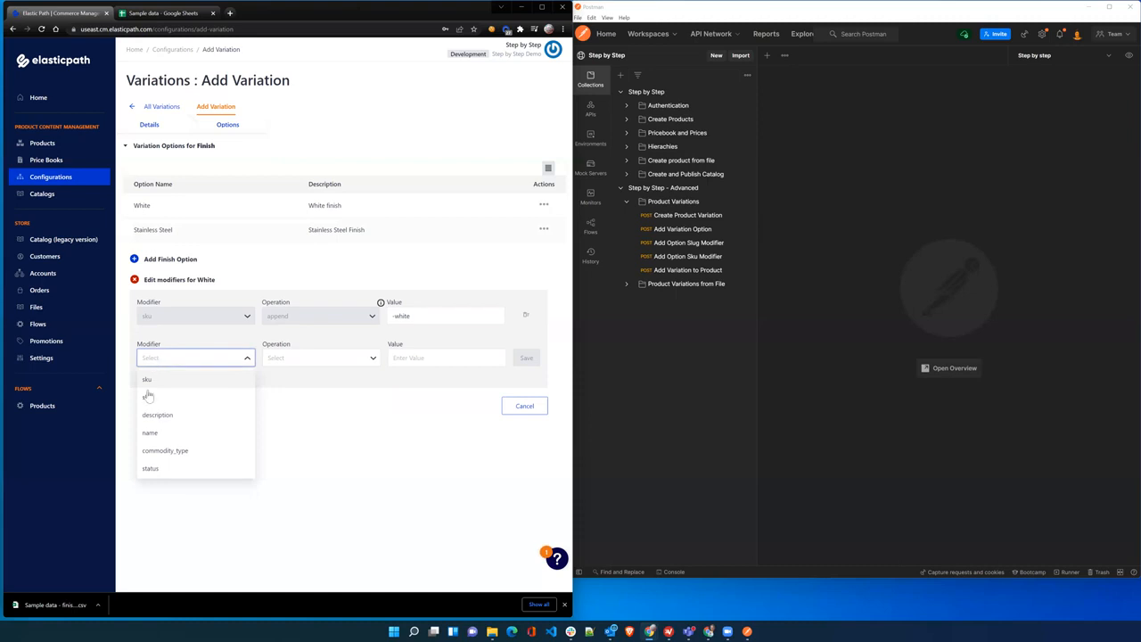
left_click(150, 398)
left_click(297, 359)
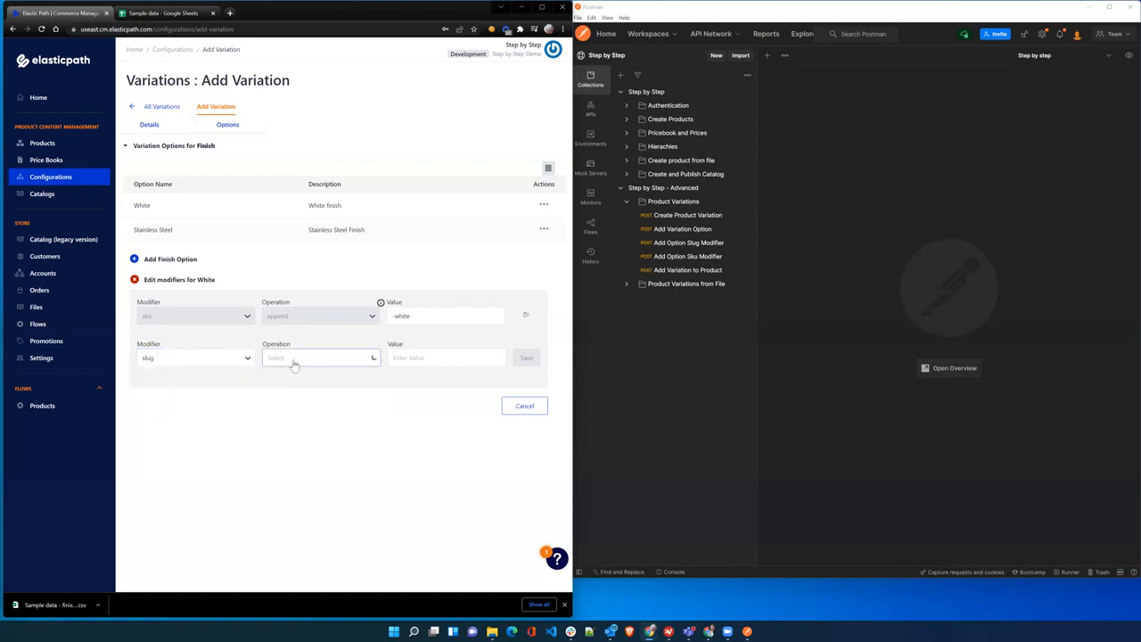
left_click(277, 380)
left_click(402, 358)
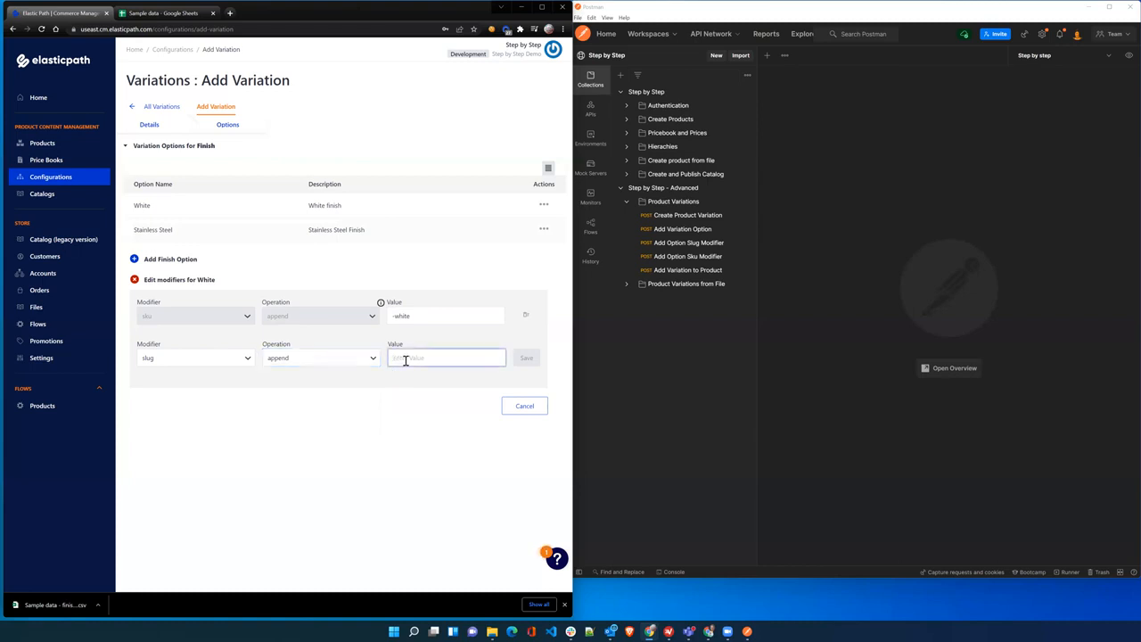
type("-white")
left_click(526, 357)
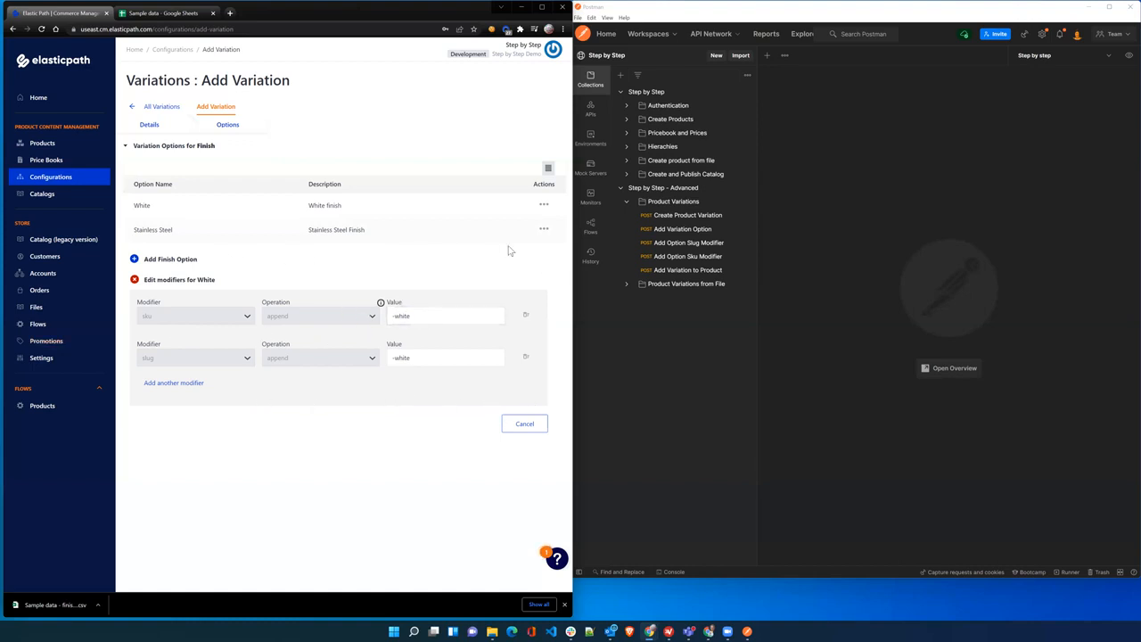
- Create a sku modifier for the Stainless Steel option that appends "-stainless", and save it
left_click(545, 230)
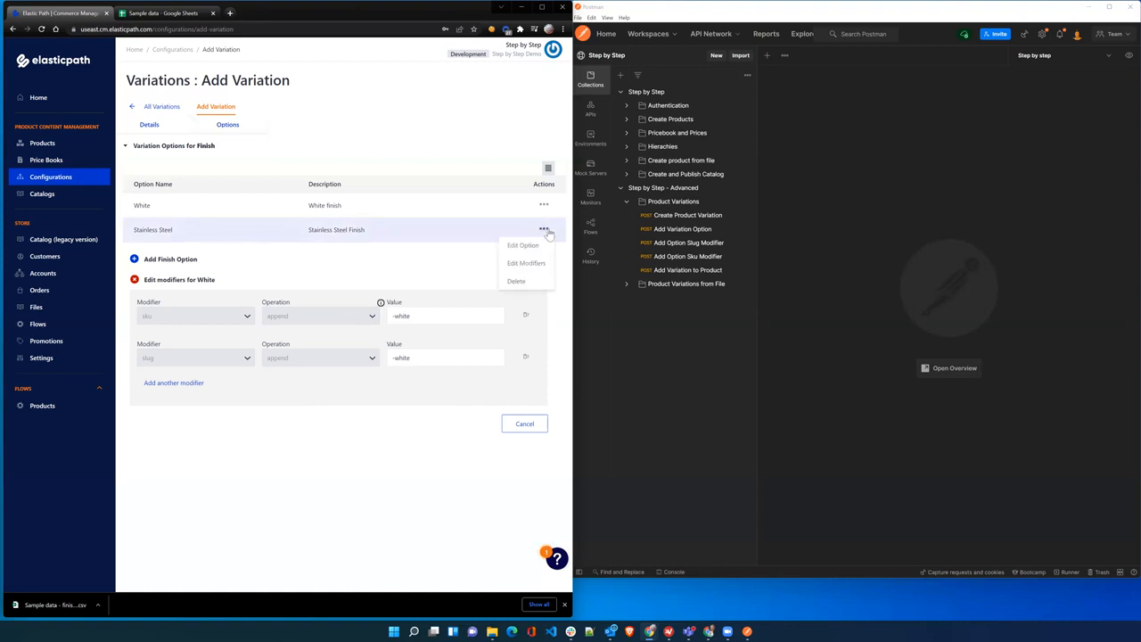
left_click(525, 264)
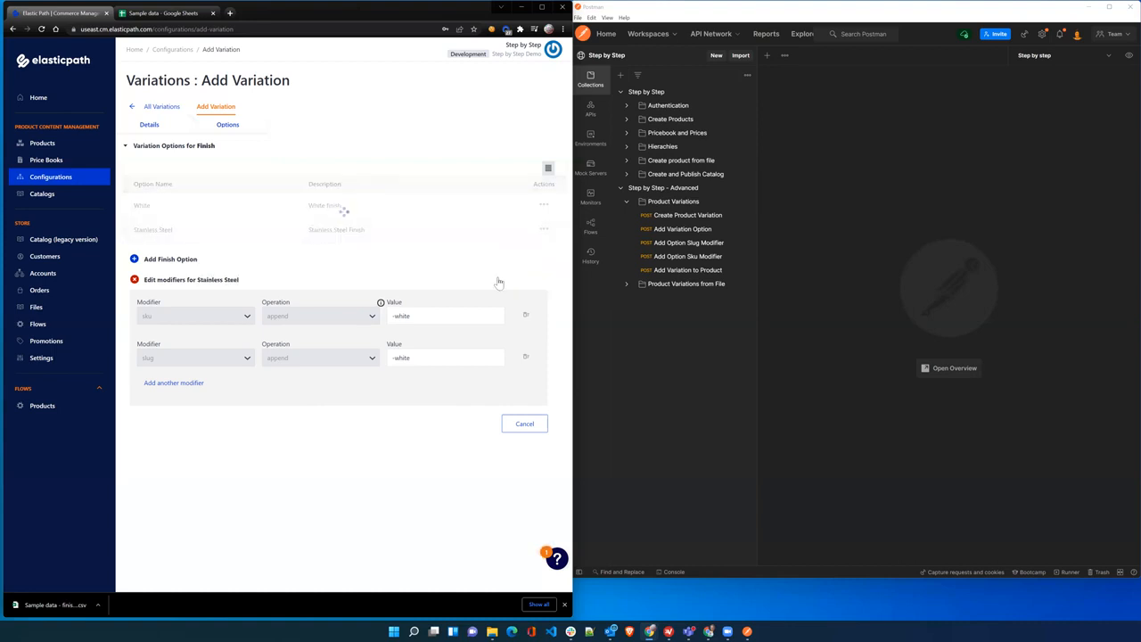
left_click(230, 316)
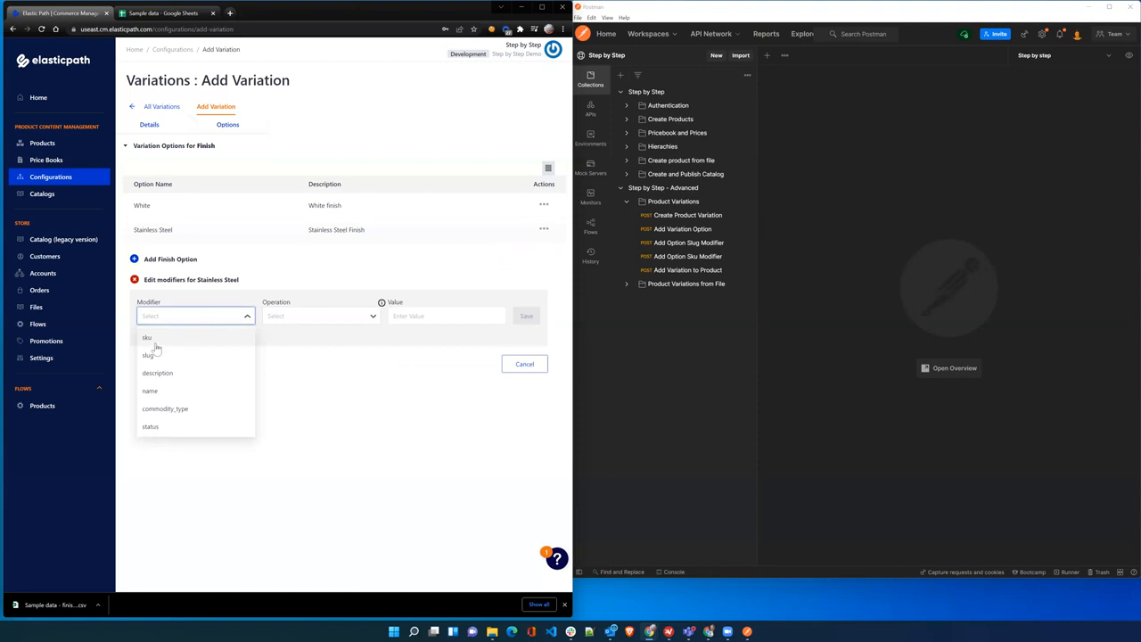
left_click(280, 323)
left_click(294, 318)
left_click(284, 335)
left_click(404, 318)
type("-stainless")
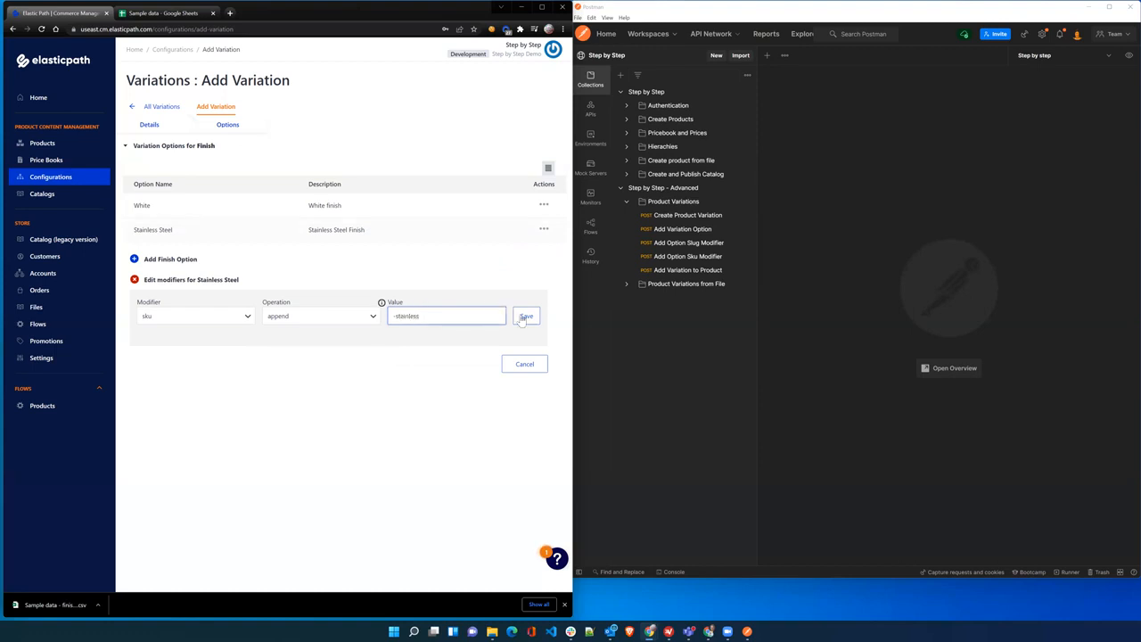
left_click(526, 317)
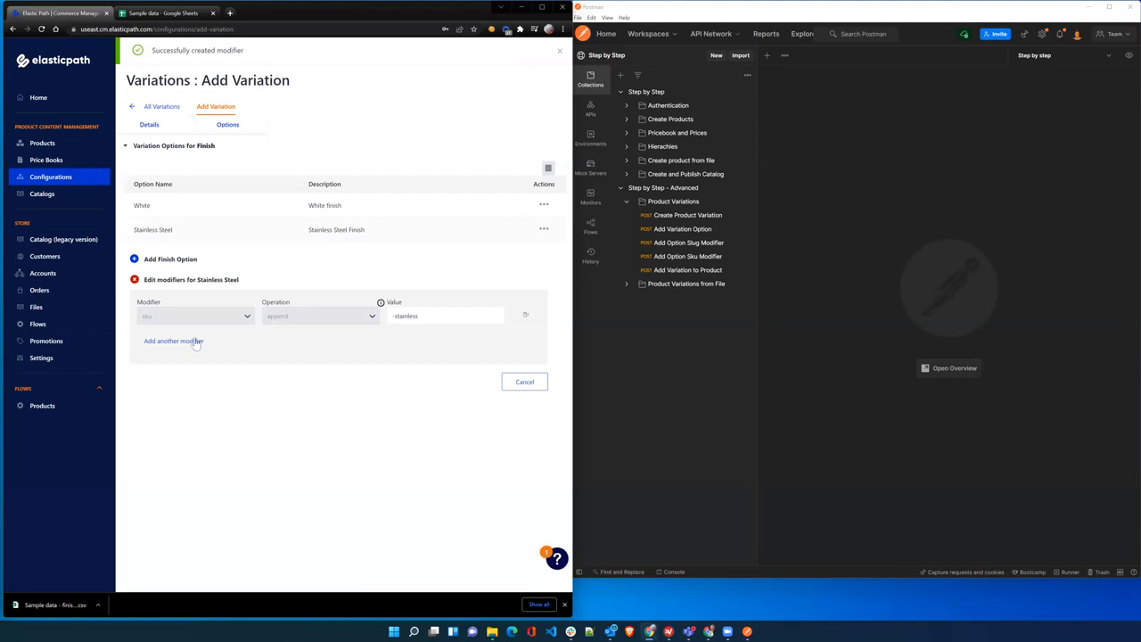
- Add another modifier to the Stainless Steel option that appends "-stainless" to the slug, and save it
left_click(194, 342)
left_click(236, 365)
left_click(163, 398)
left_click(298, 360)
left_click(344, 381)
left_click(401, 361)
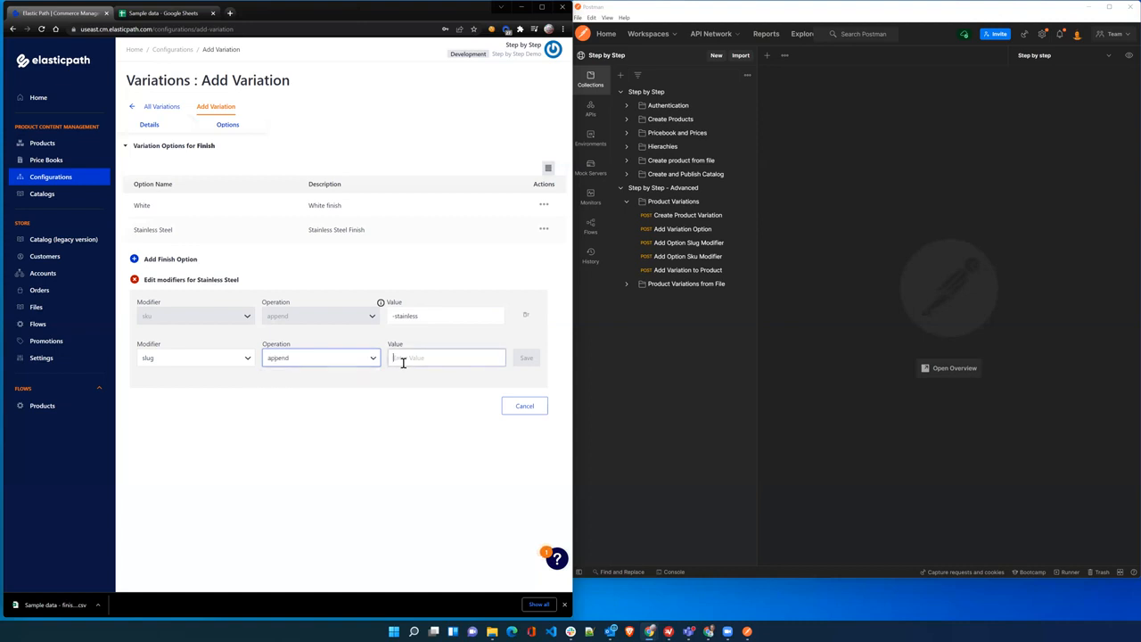
type("-s")
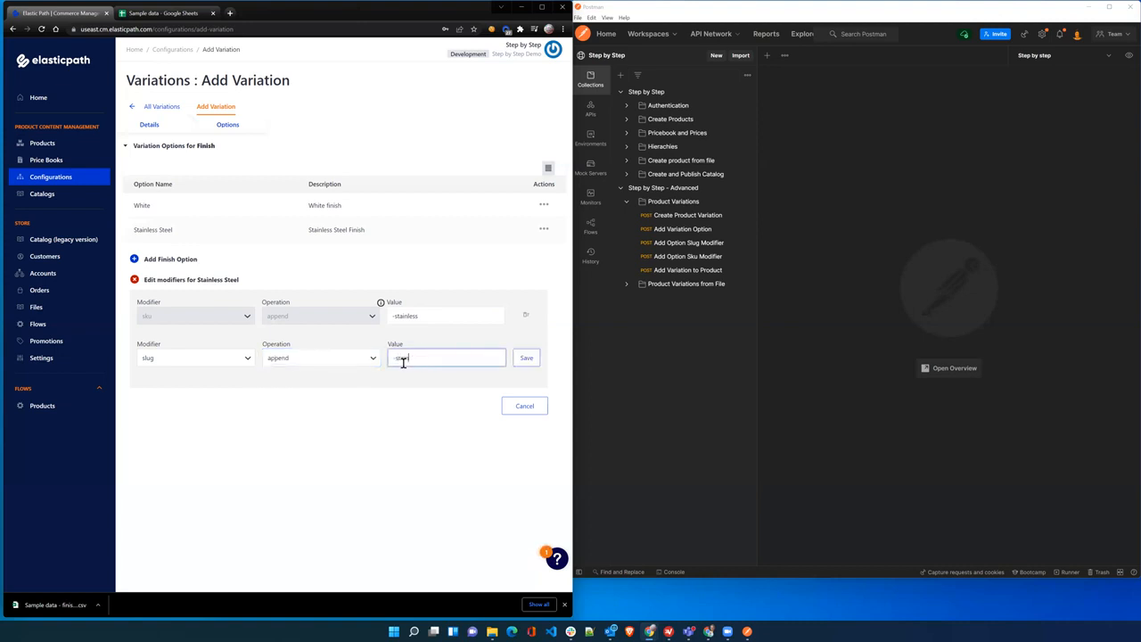
type("tainless")
left_click(525, 359)
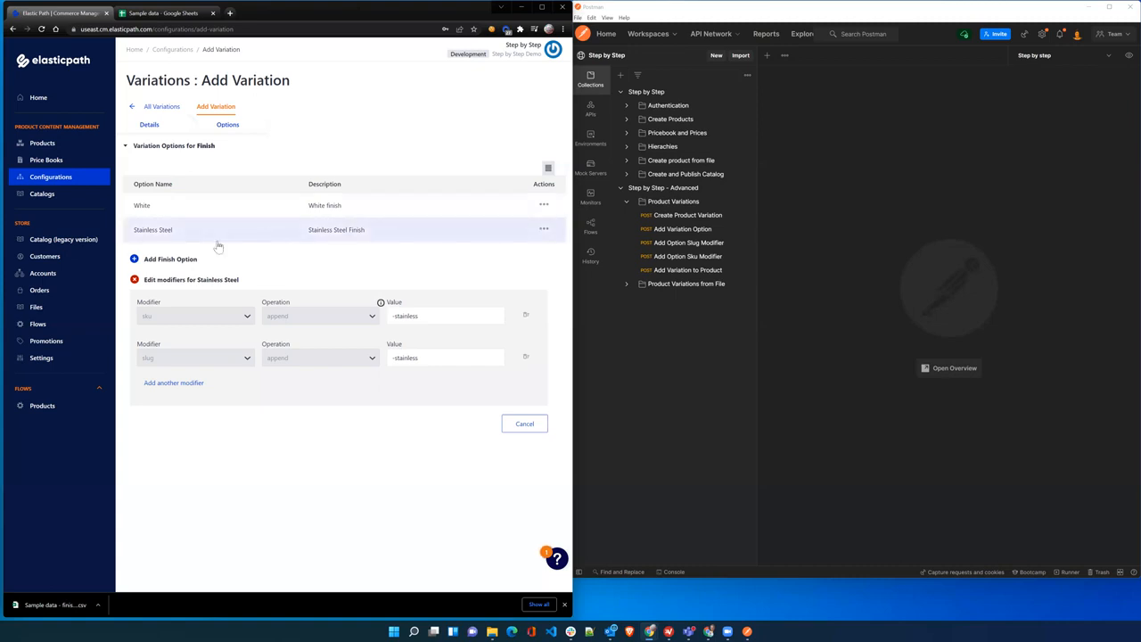
- Associate the Finish variation with the BestEver Range 30 inch, Model 1a1a-30 product and build its child products
left_click(47, 153)
left_click(251, 162)
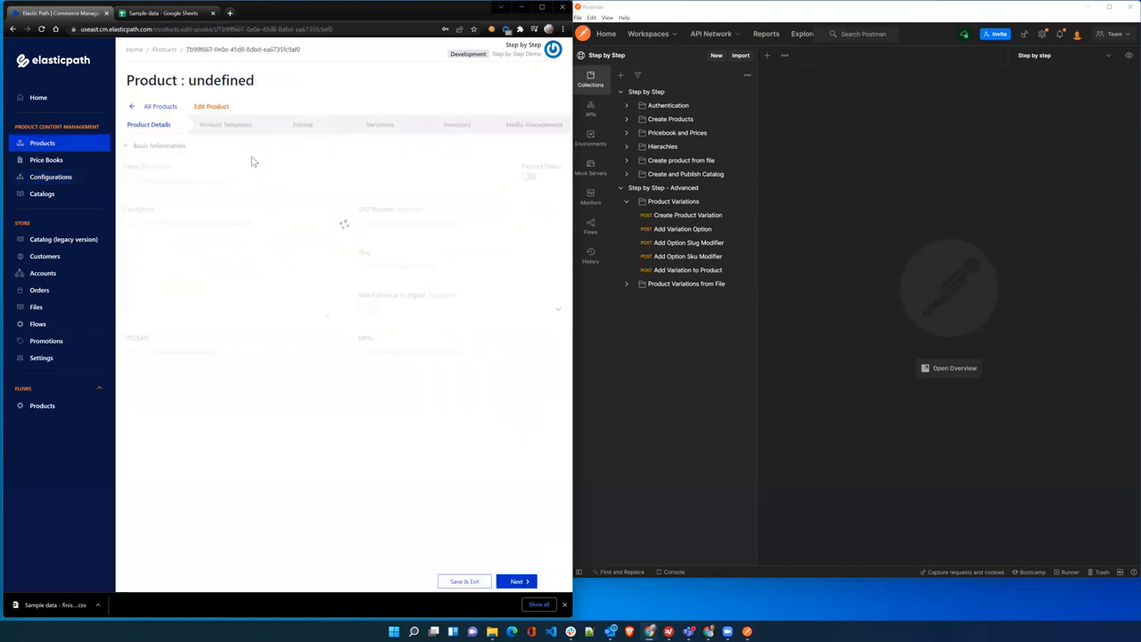
left_click(386, 126)
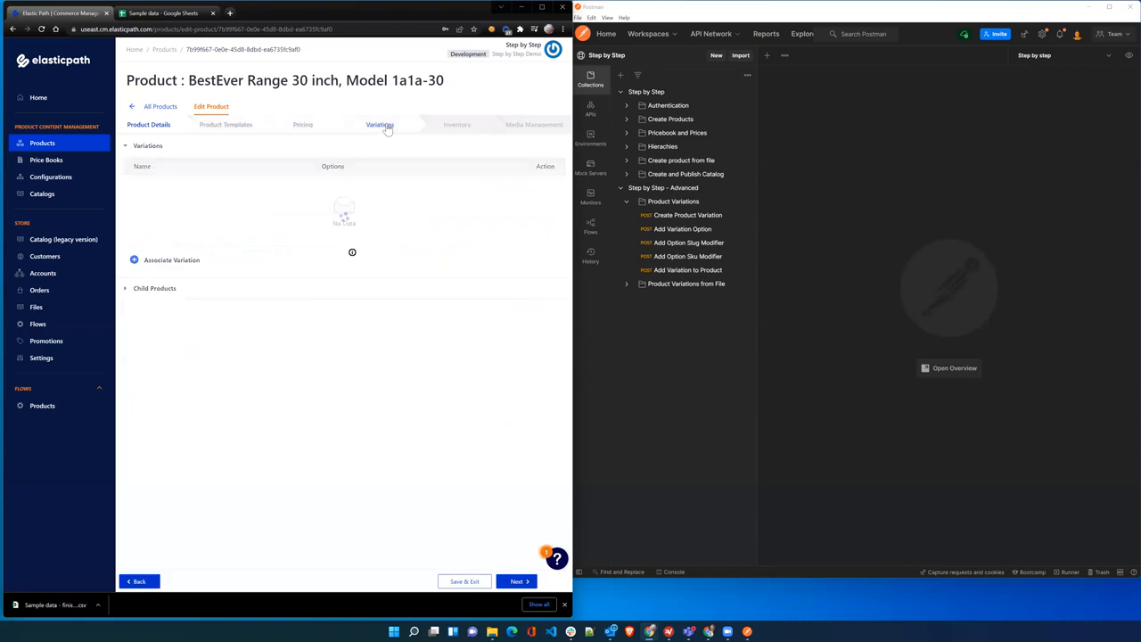
left_click(139, 264)
left_click(176, 297)
left_click(146, 321)
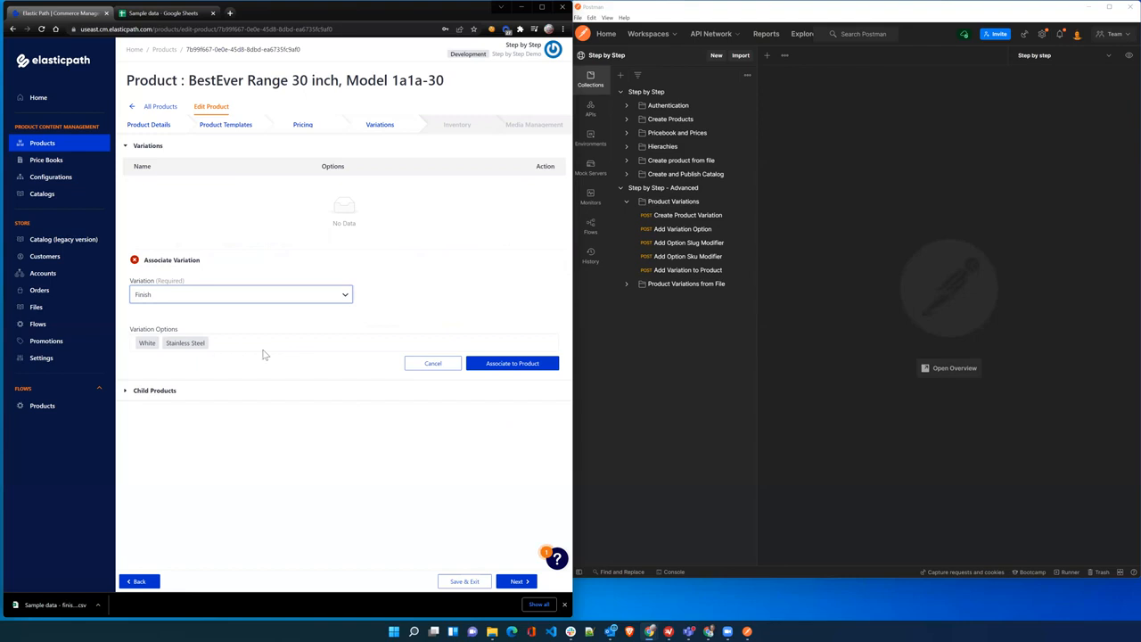
left_click(514, 372)
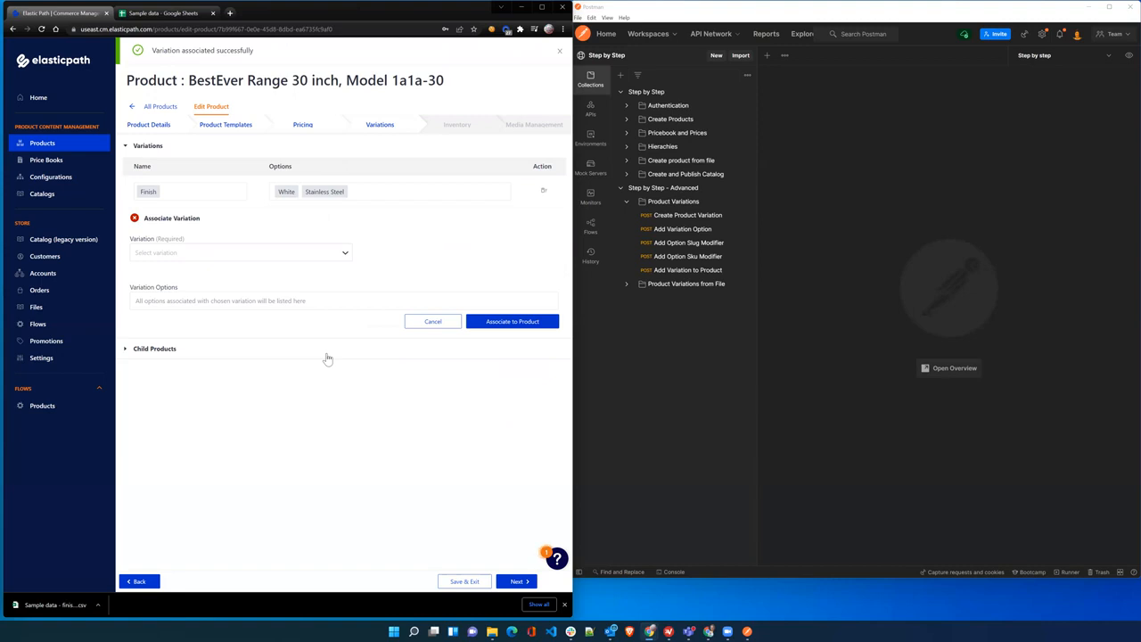
left_click(126, 352)
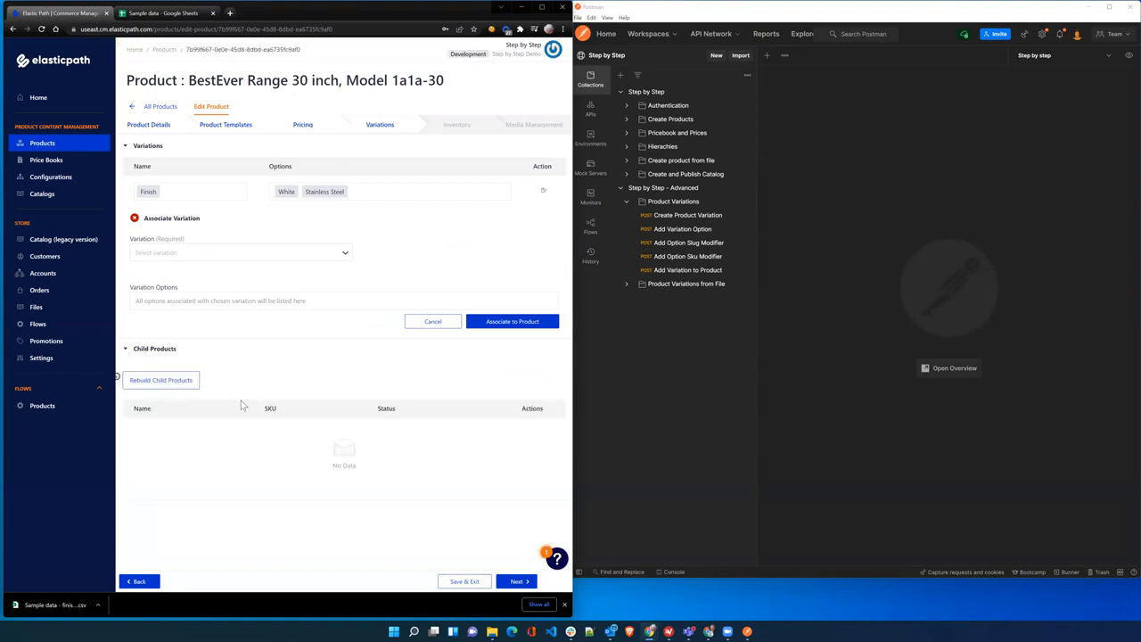
left_click(158, 381)
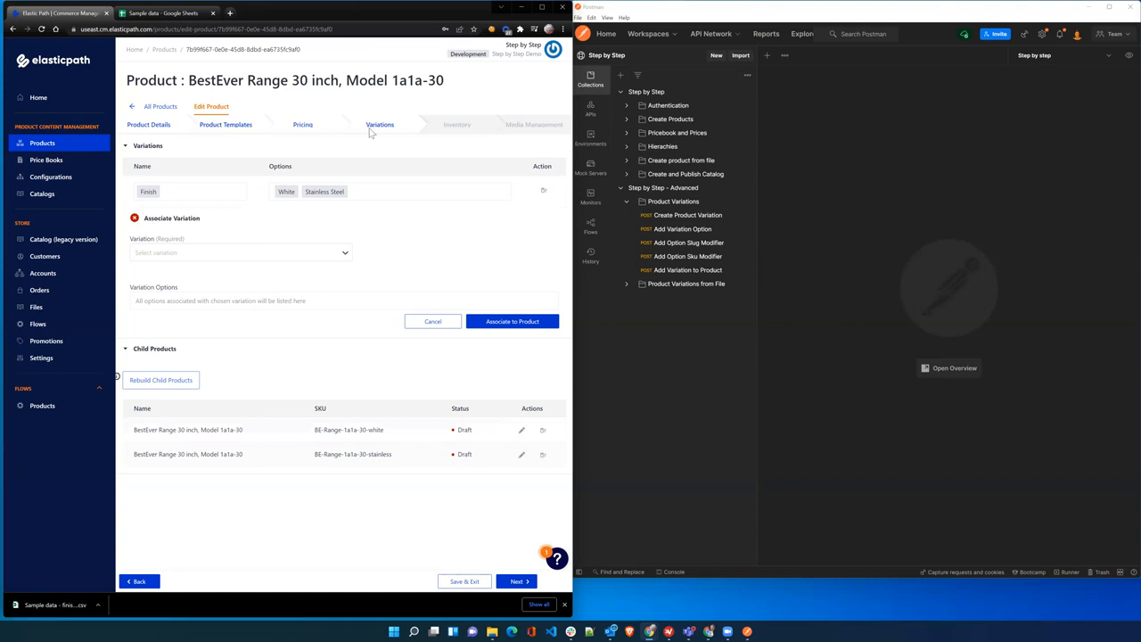
- Try to delete the Finish variation from the configurations
left_click(53, 178)
left_click(268, 105)
left_click(549, 150)
left_click(529, 185)
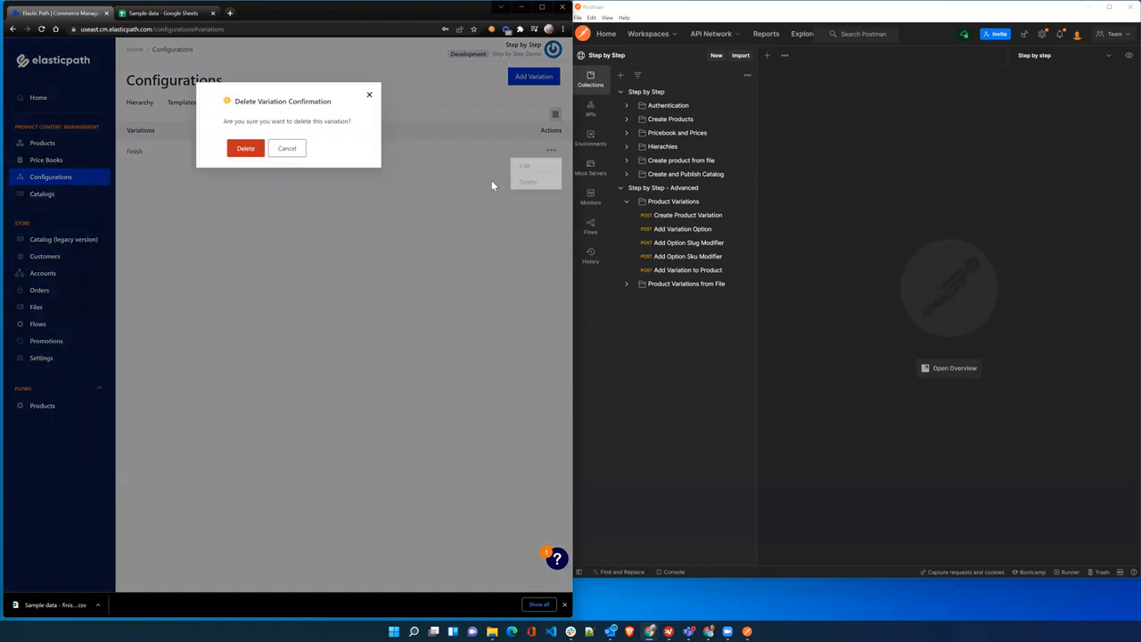
left_click(244, 149)
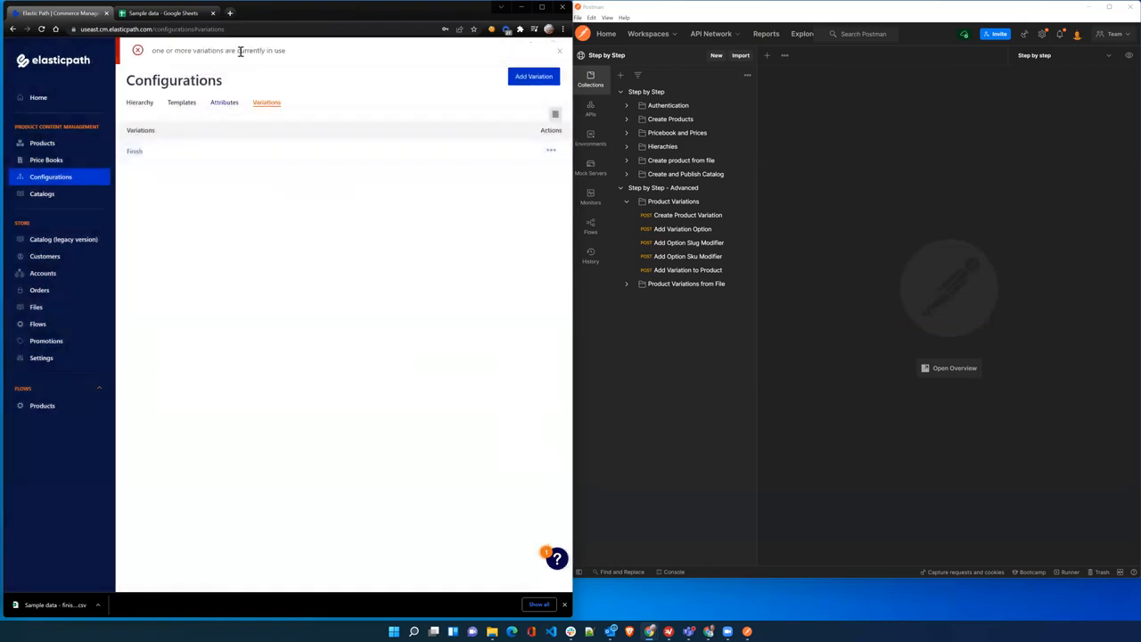
- Remove the Finish variation from the parent BestEver Range 30 inch, Model 1a1a-30 product
left_click(42, 145)
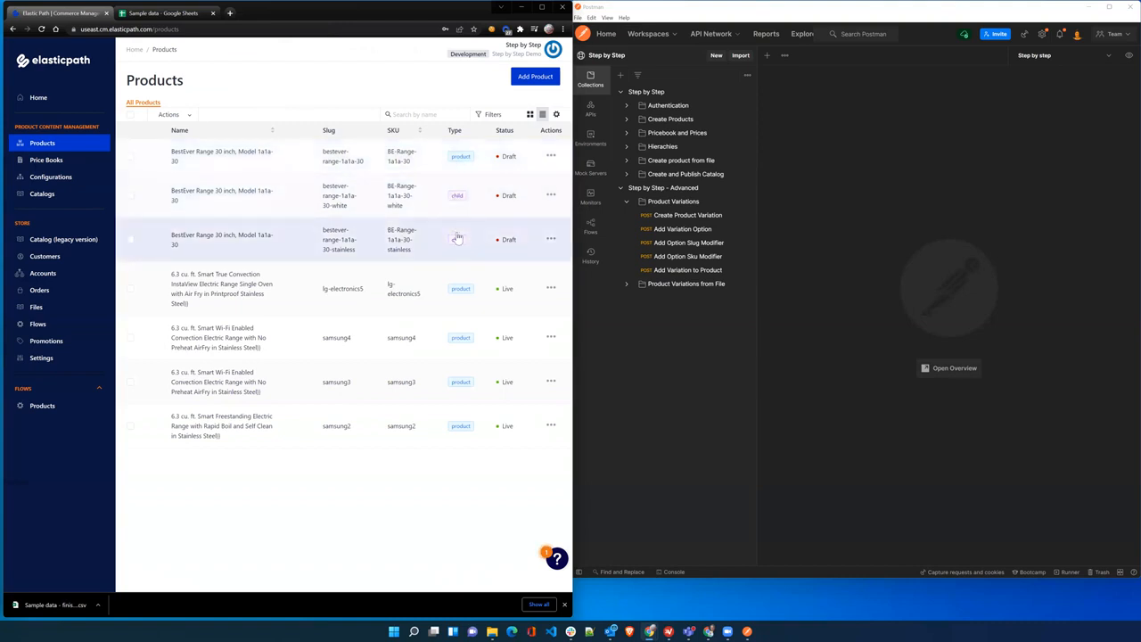
left_click(268, 158)
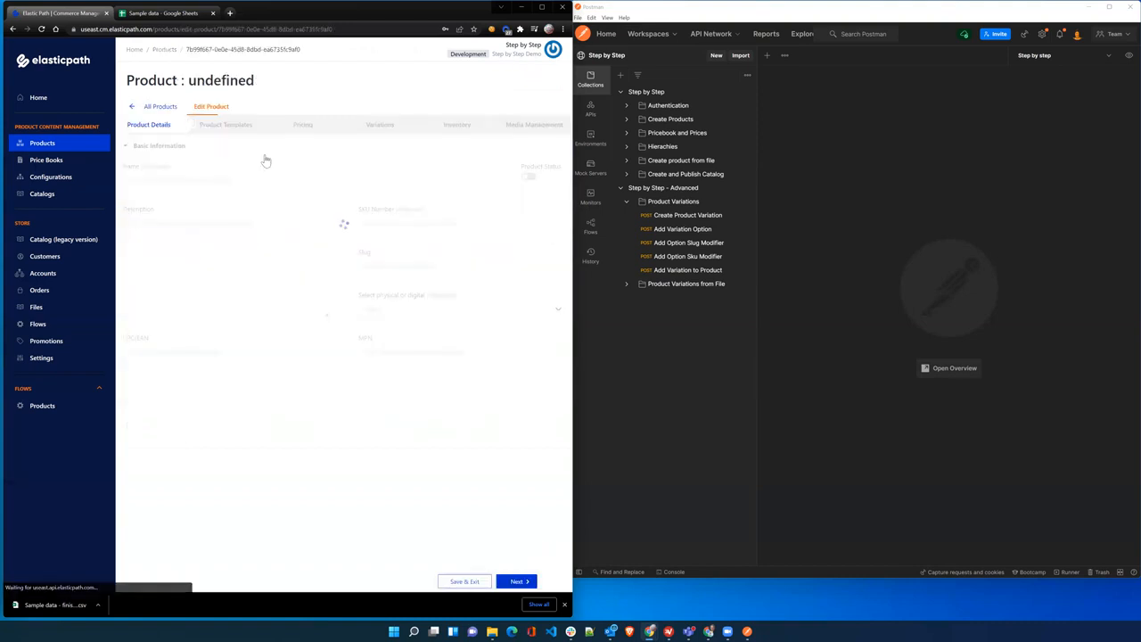
left_click(374, 126)
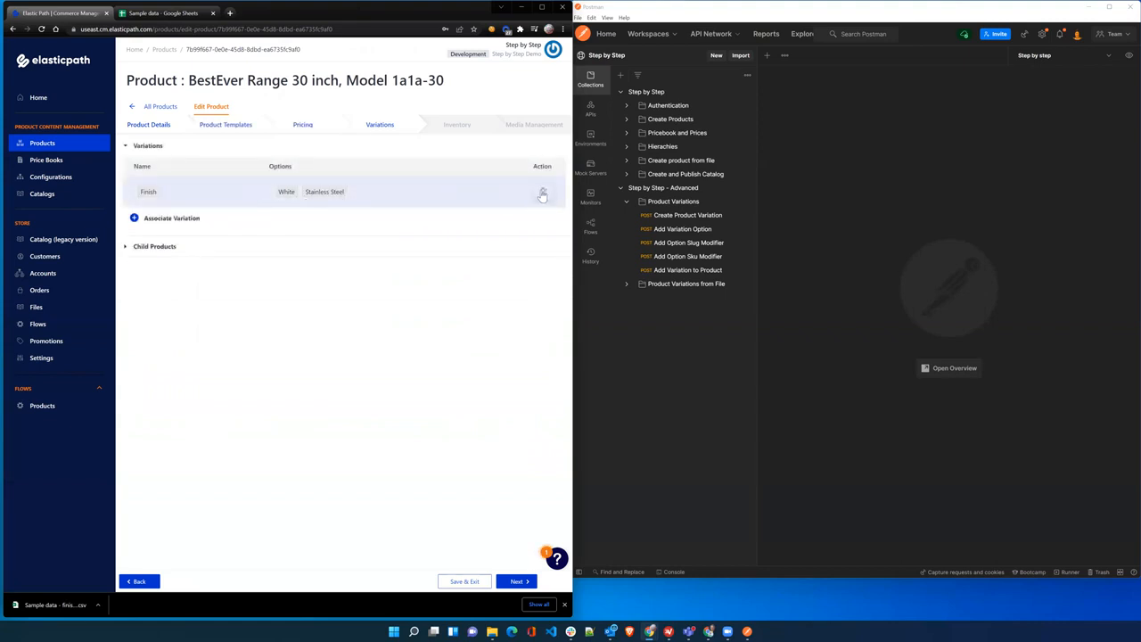
left_click(543, 194)
left_click(237, 152)
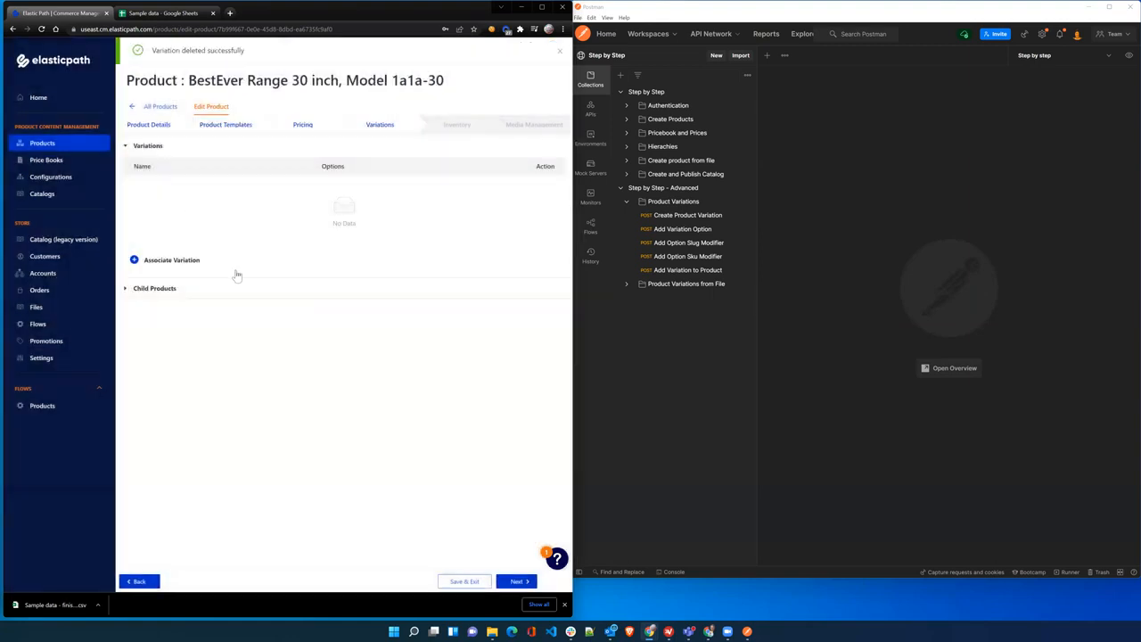
- Try to rebuild the BestEver Range's child products, and delete the child with SKU BE-Range-1a1a-30-white
left_click(125, 290)
left_click(163, 321)
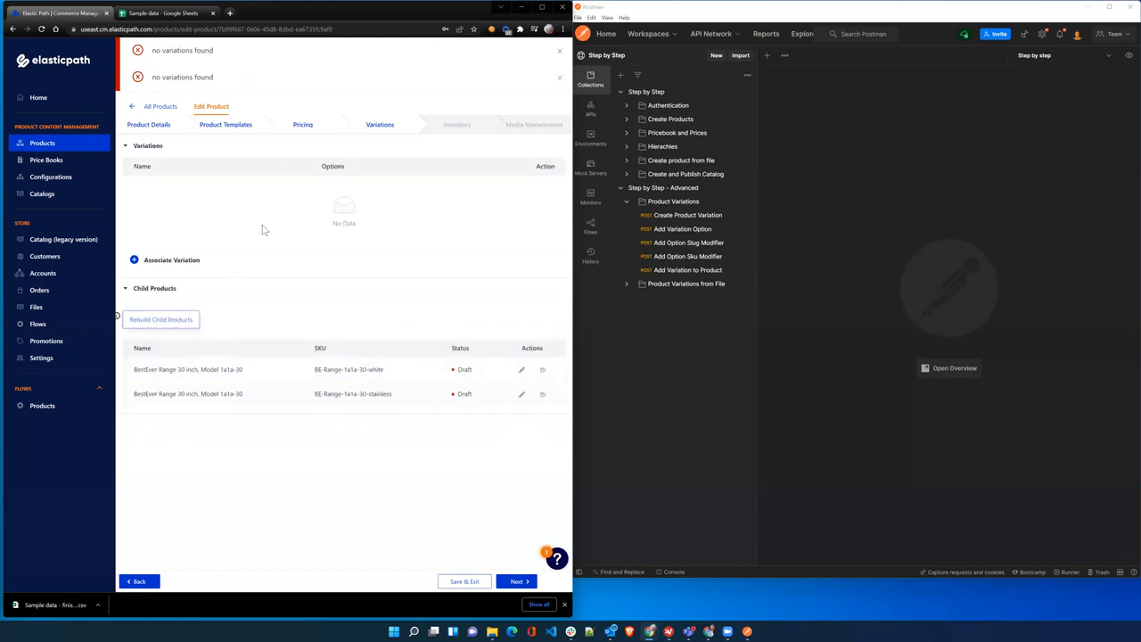
left_click(543, 373)
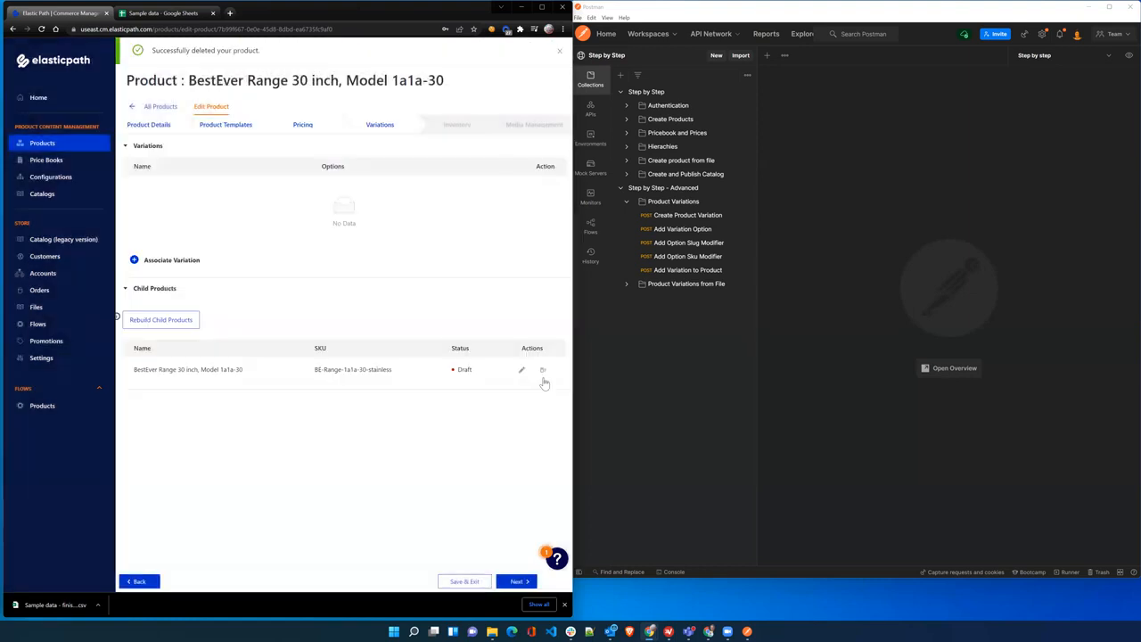
- Delete the child product with SKU BE-Range-1a1a-30-stainless from the product list
left_click(542, 375)
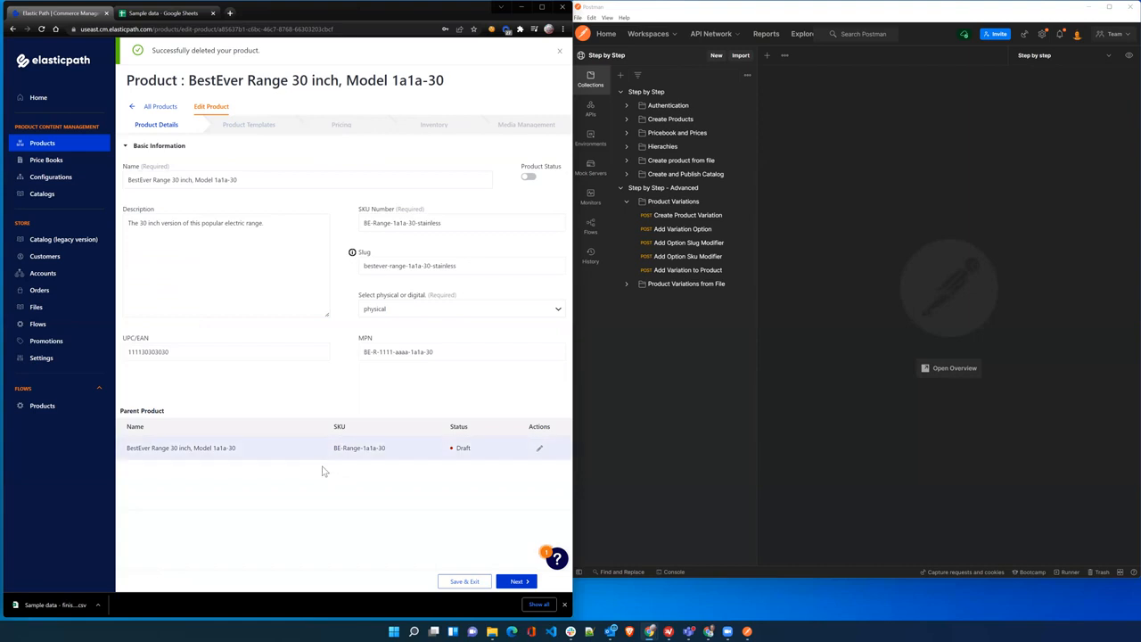
left_click(131, 107)
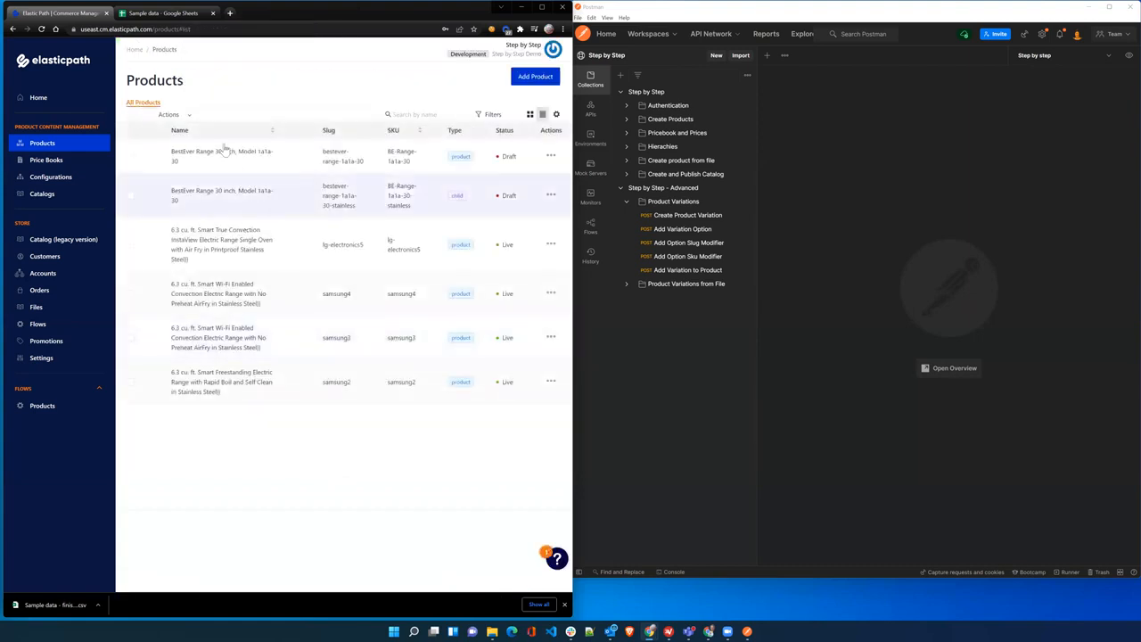
left_click(546, 198)
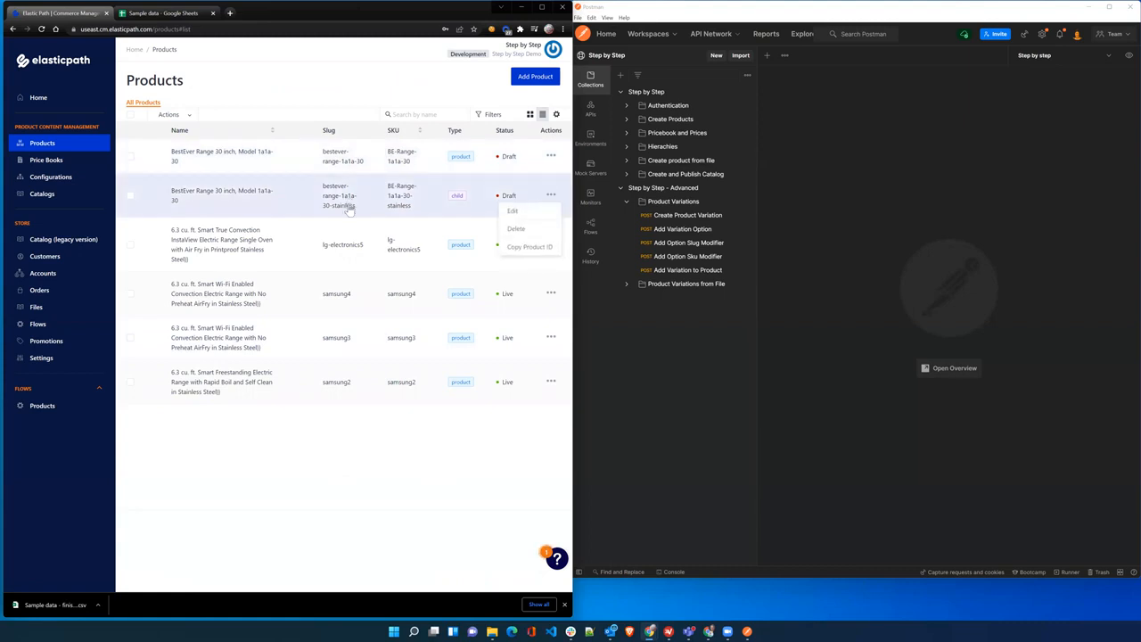
left_click(517, 230)
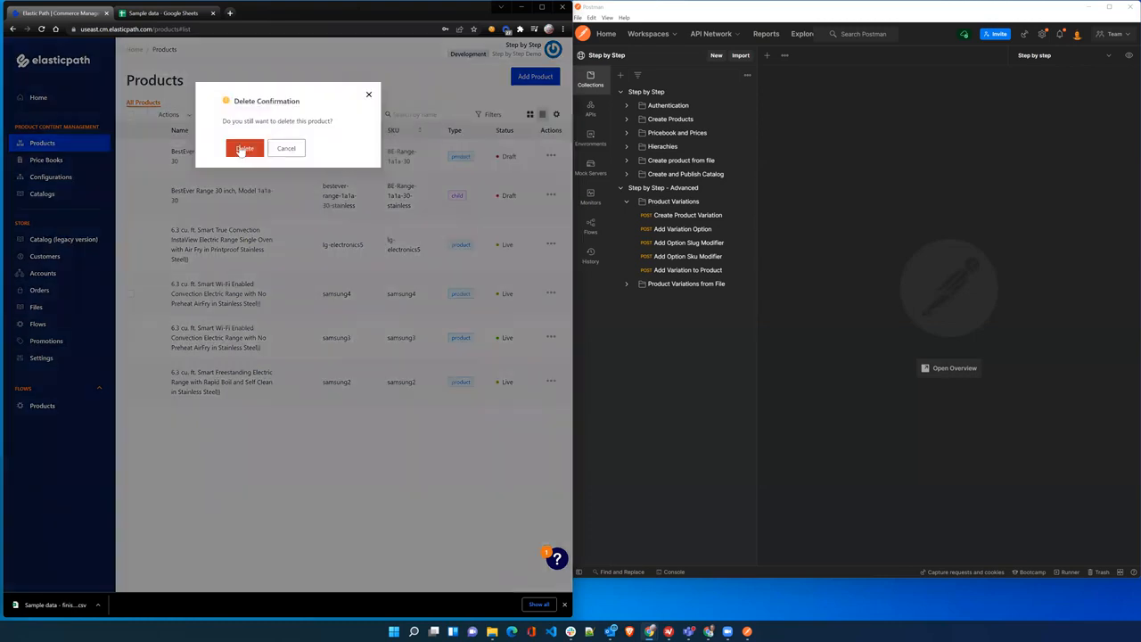
left_click(249, 149)
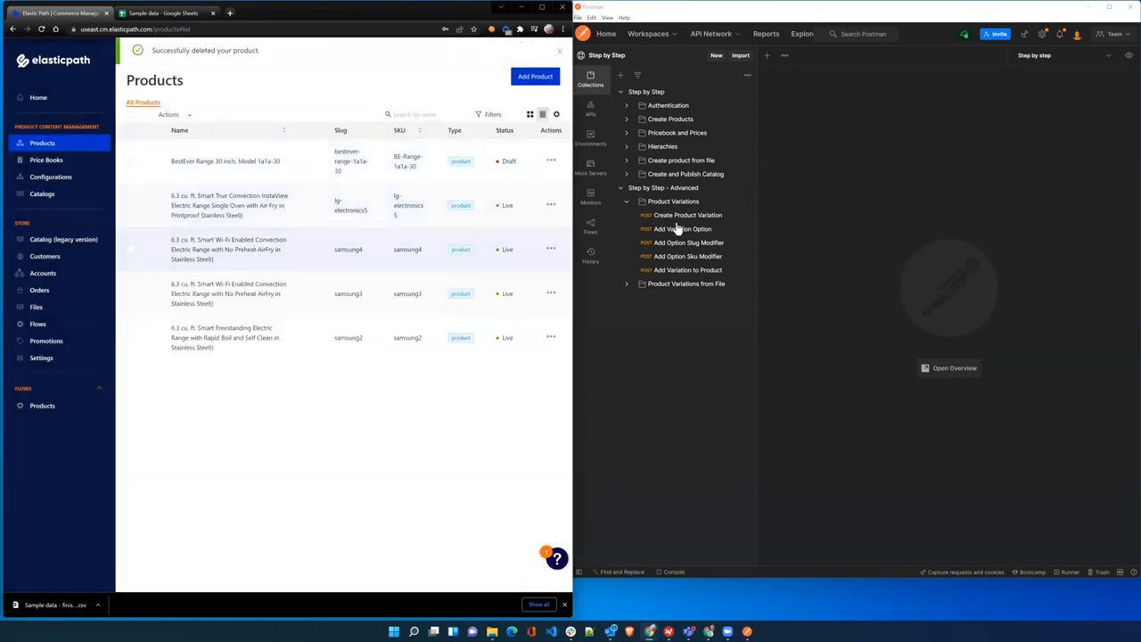
- Switch to Postman and review the Create Product Variation request's endpoint, authorization, and the type and name in its body
left_click(705, 219)
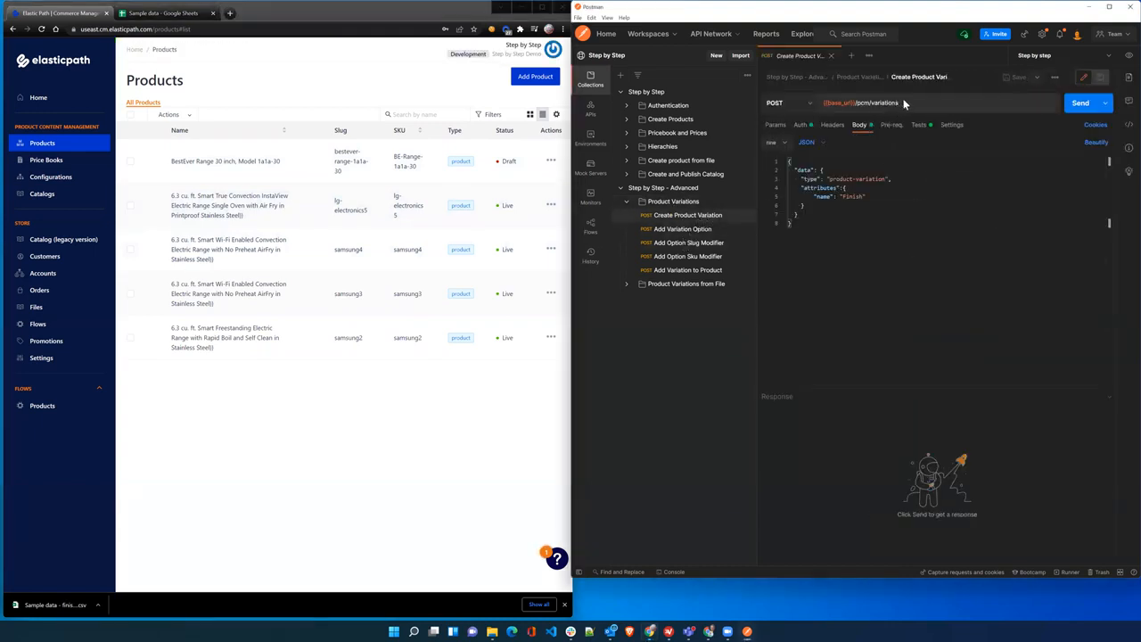
left_click_drag(907, 104, 861, 102)
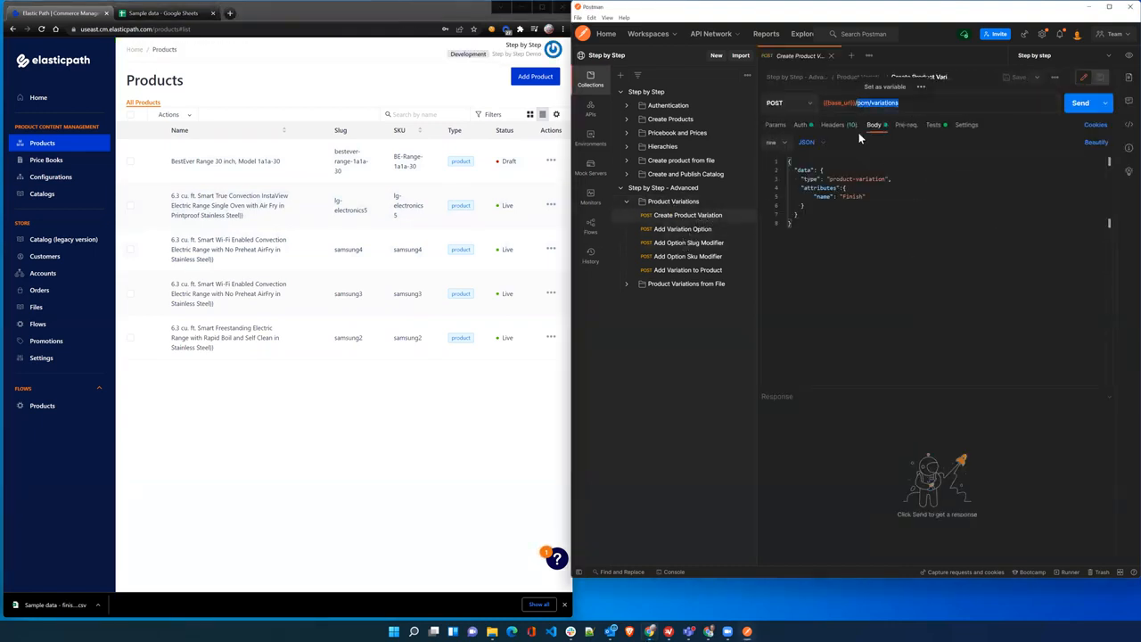
left_click(802, 125)
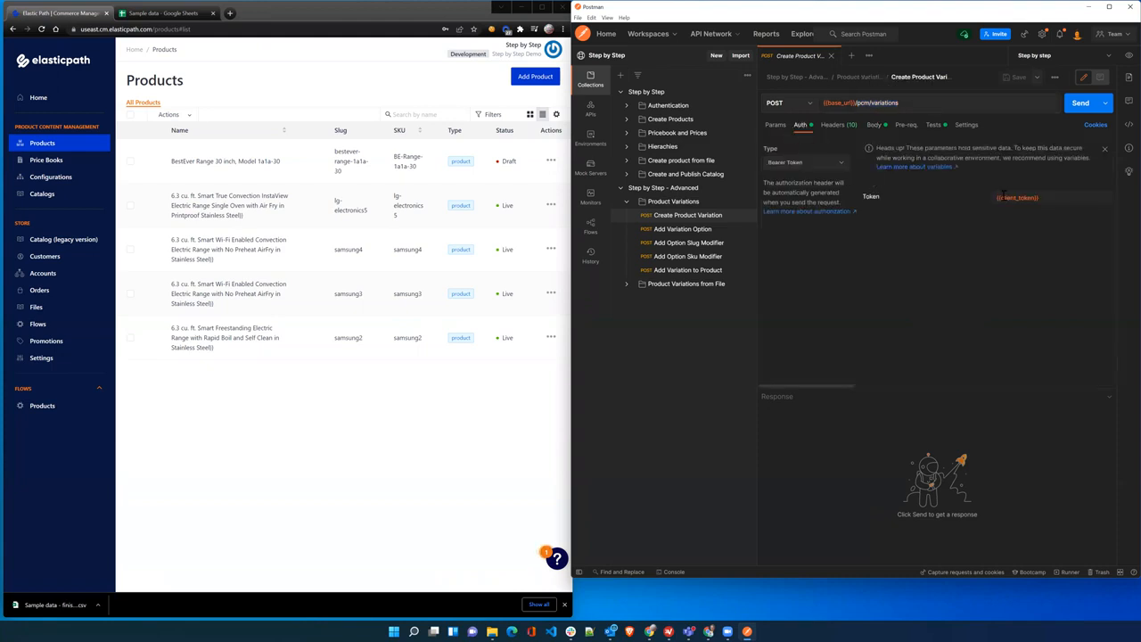
left_click(876, 131)
left_click_drag(829, 180, 890, 179)
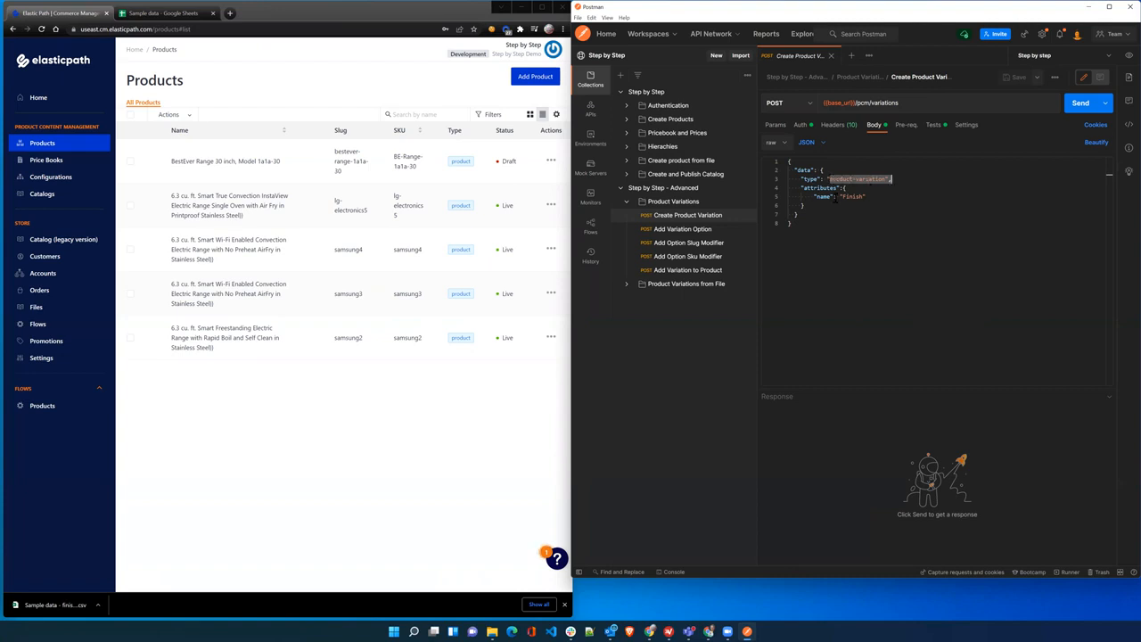
left_click_drag(843, 198, 862, 198)
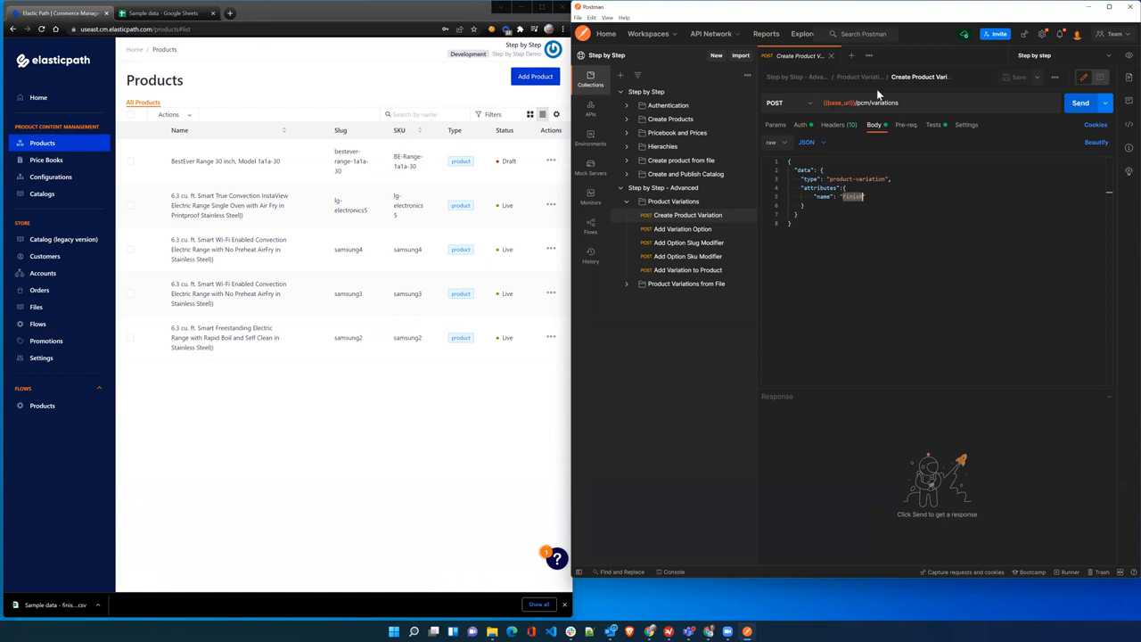
- Send the Auth Client Credentials request to obtain a fresh access token
left_click(670, 105)
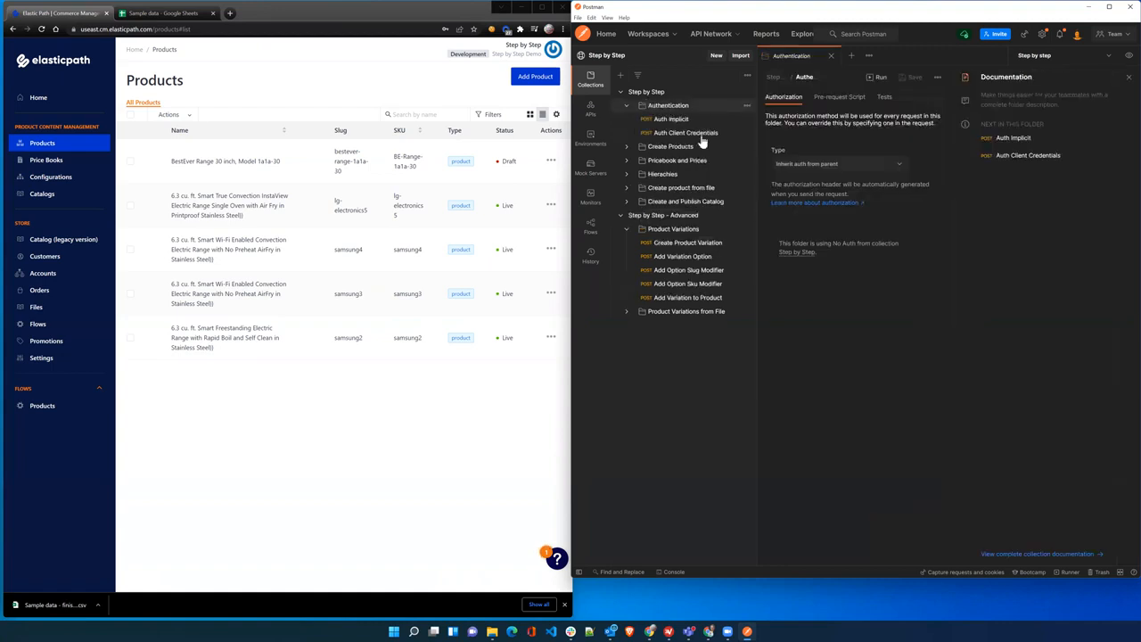
left_click(698, 134)
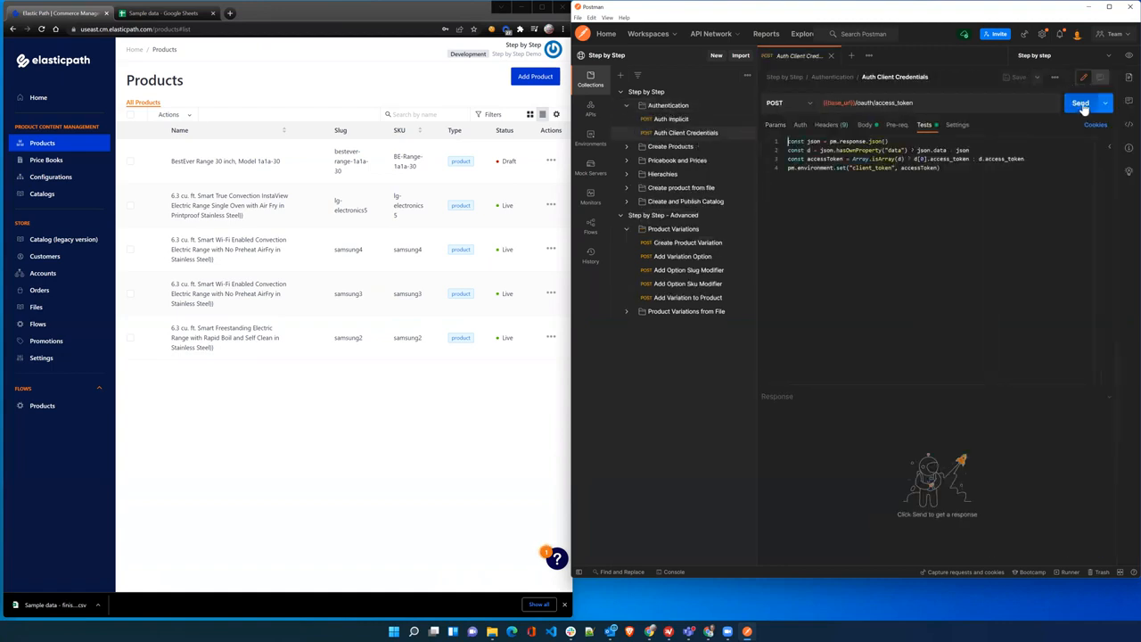
left_click(1086, 103)
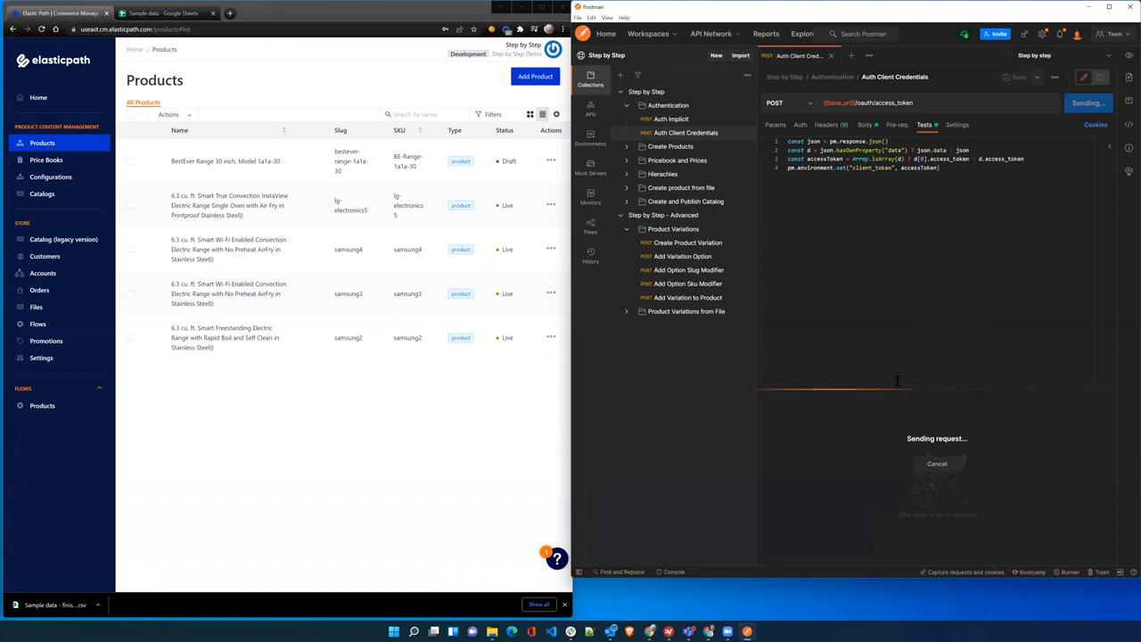
- Send the Create Product Variation request to create the "Finish" variation, and enlarge the response area
left_click(705, 243)
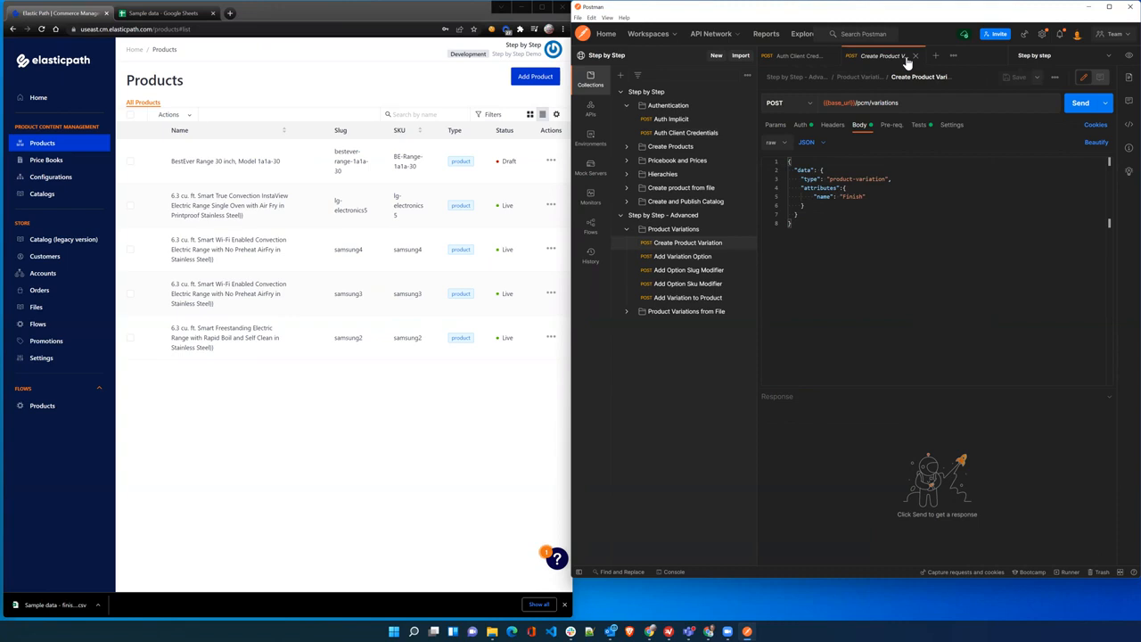
left_click(831, 55)
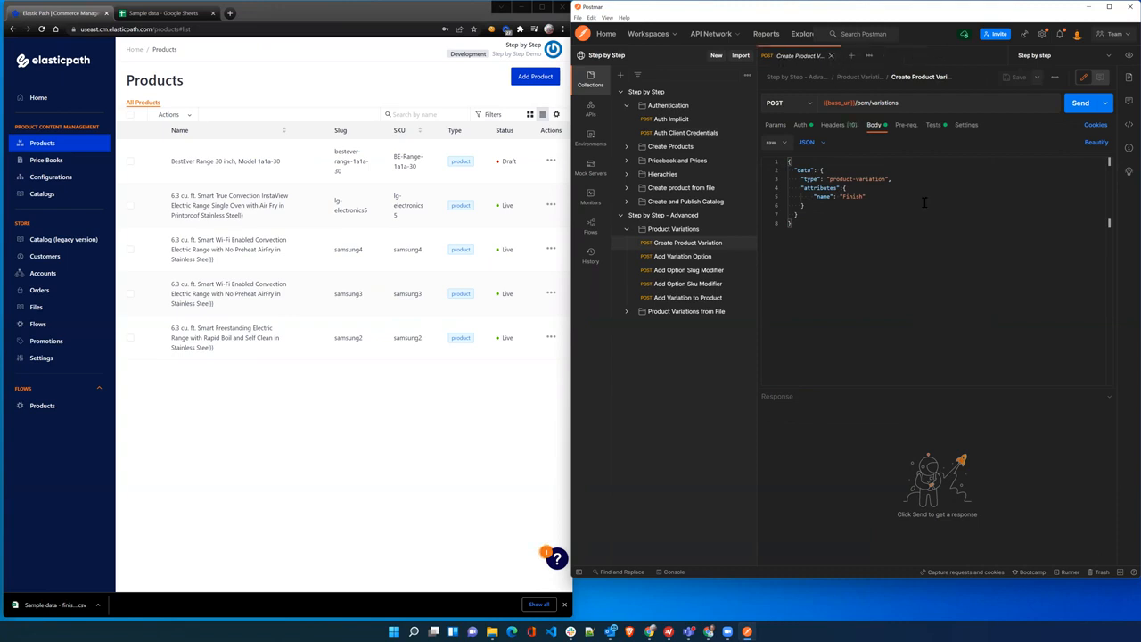
left_click(1072, 107)
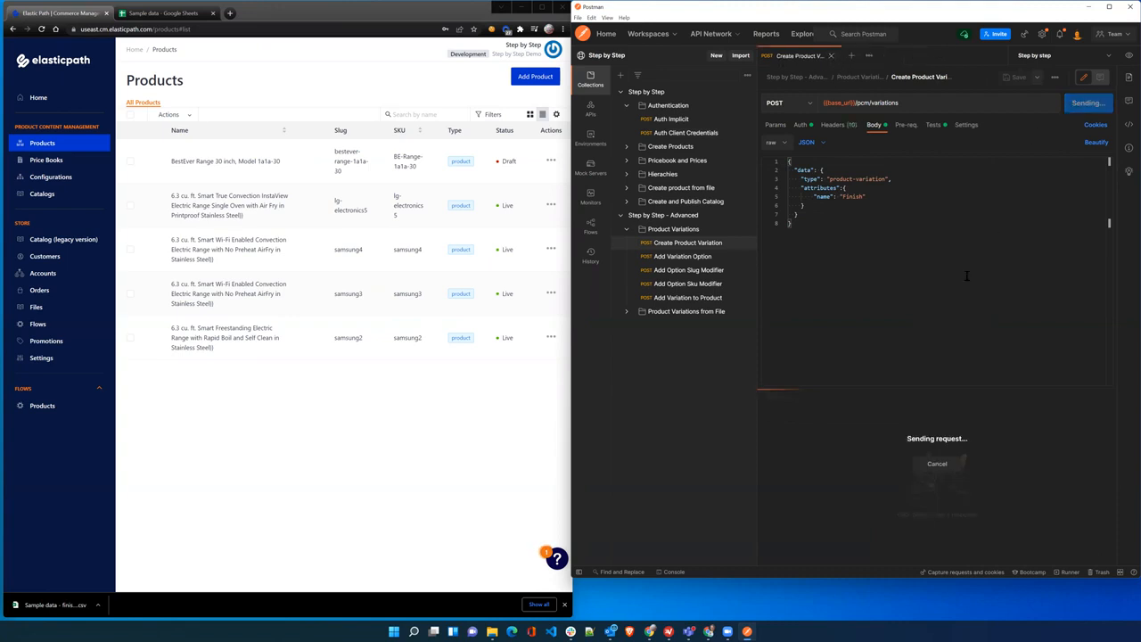
left_click_drag(905, 390, 900, 272)
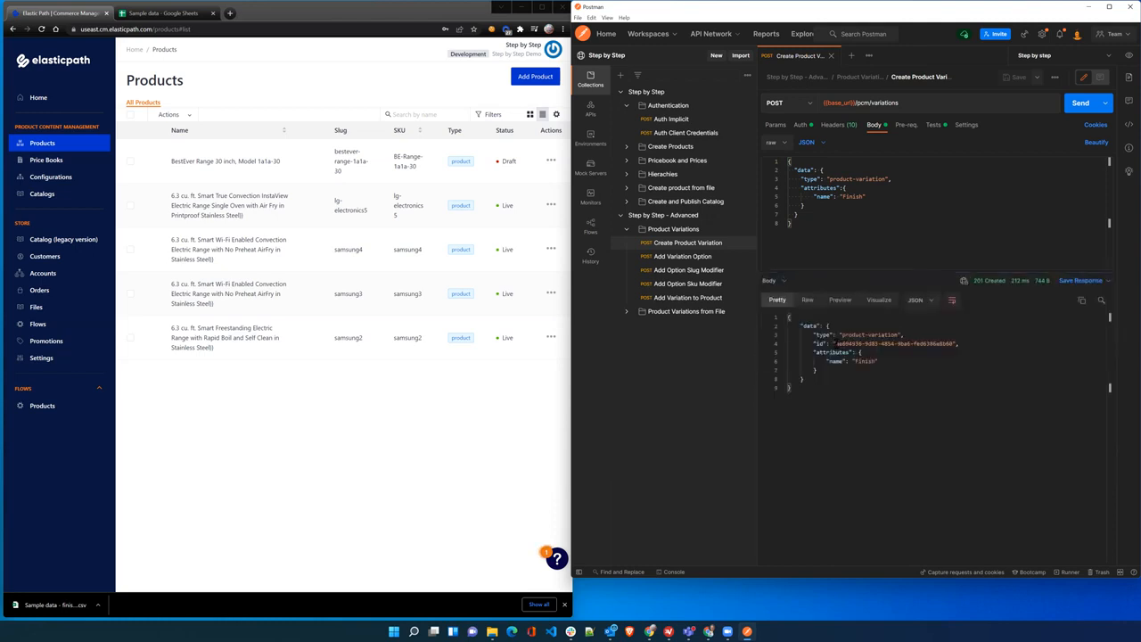
- Examine how the request's test script stores the new ID in the finish_variation_id variable, and close the request
left_click(933, 124)
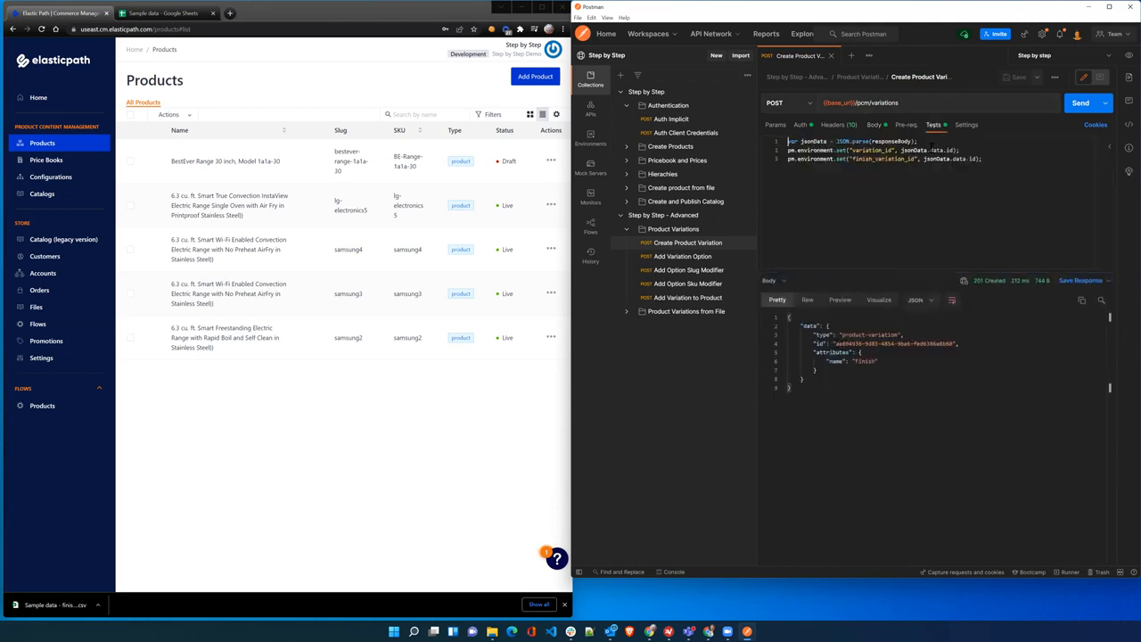
double_click(856, 158)
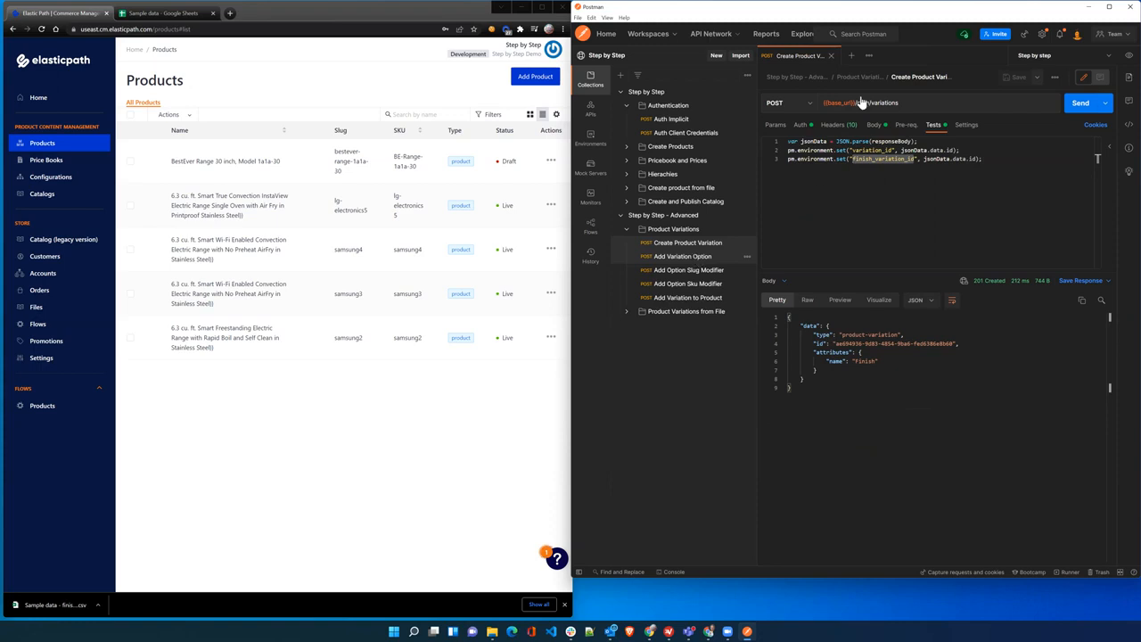
left_click(831, 57)
- Open the Add Variation Option request and review the finish_variation_id in its endpoint and the White name and description in its body
left_click(683, 257)
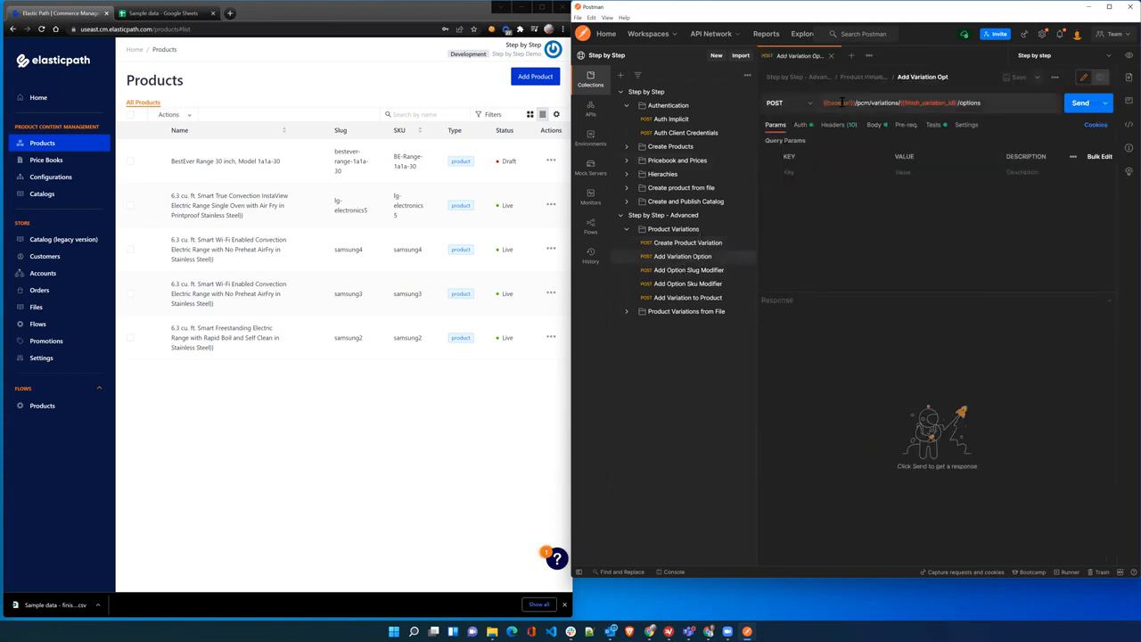
mouse_move(902, 103)
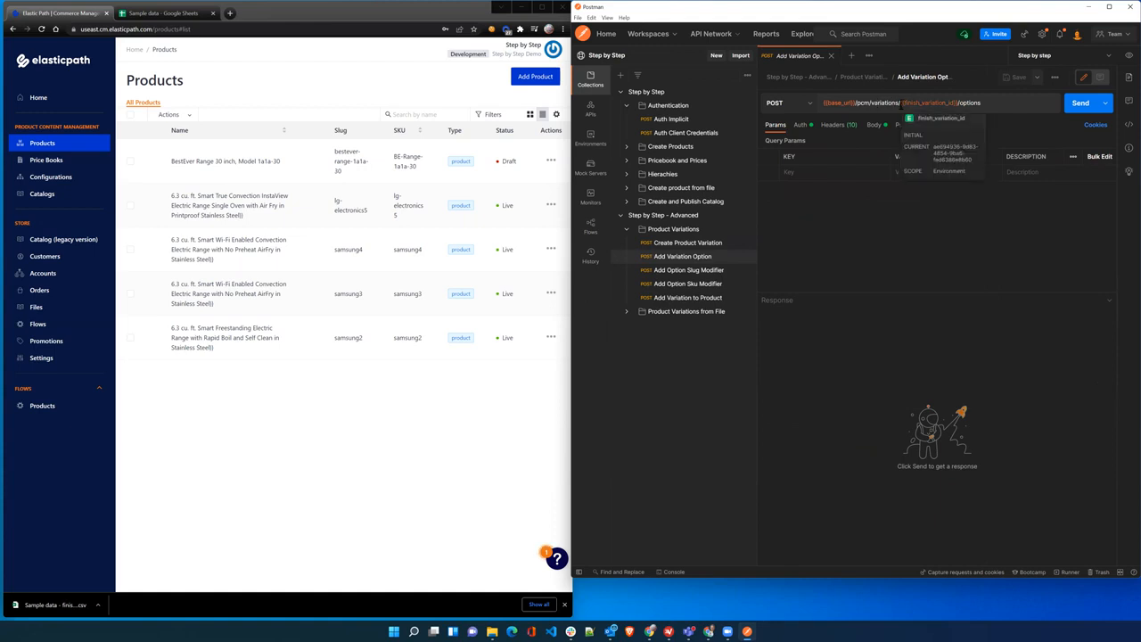
left_click_drag(902, 103, 927, 104)
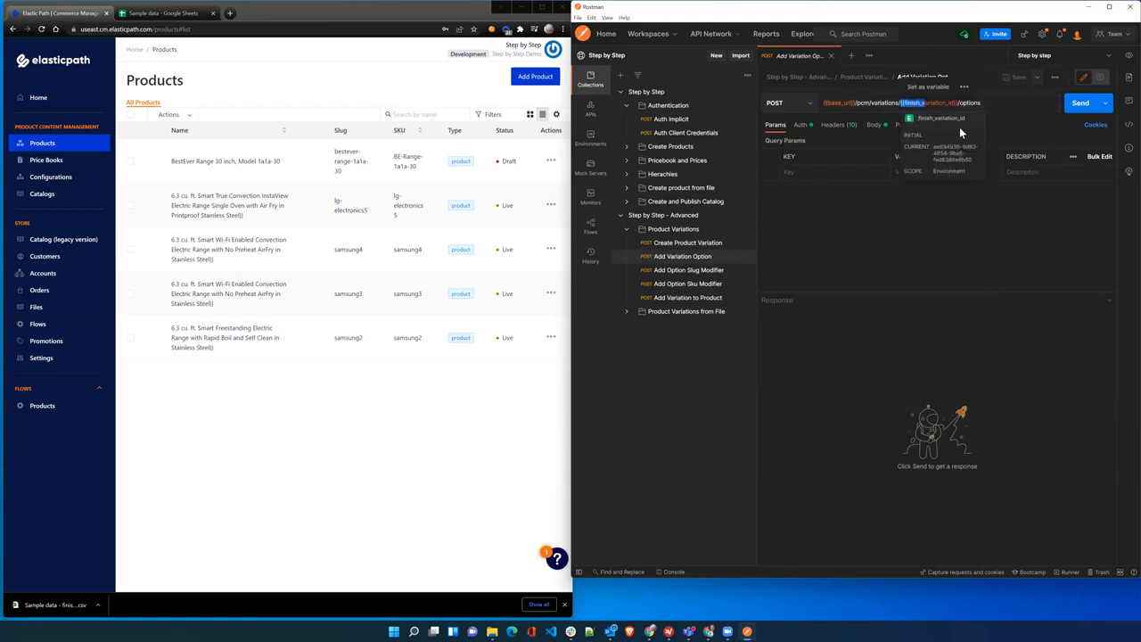
left_click(991, 103)
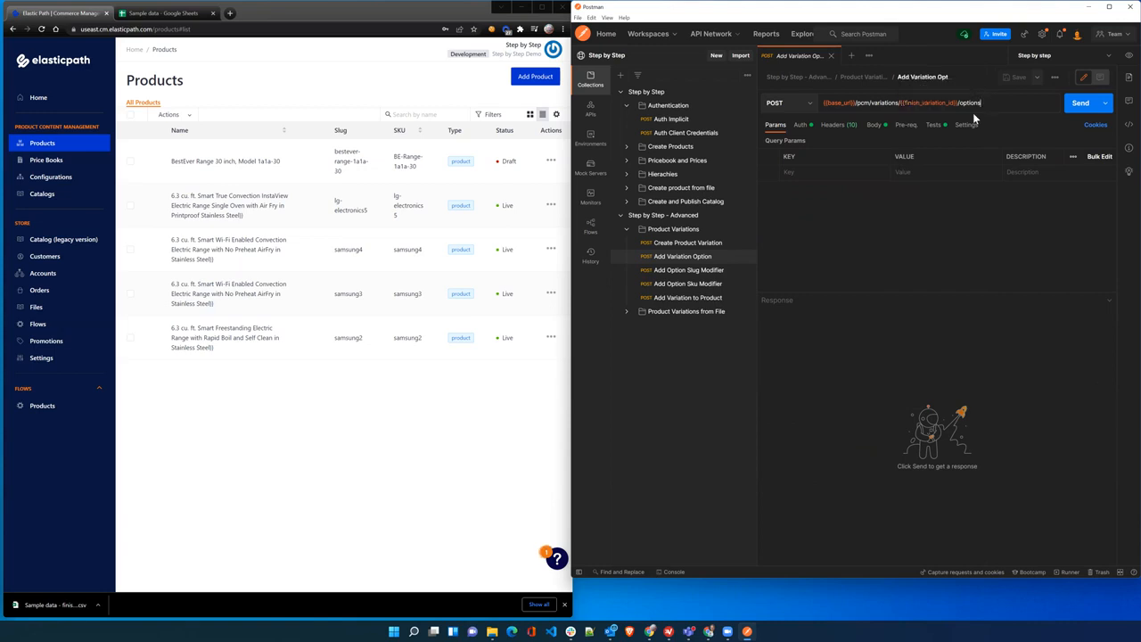
left_click(874, 125)
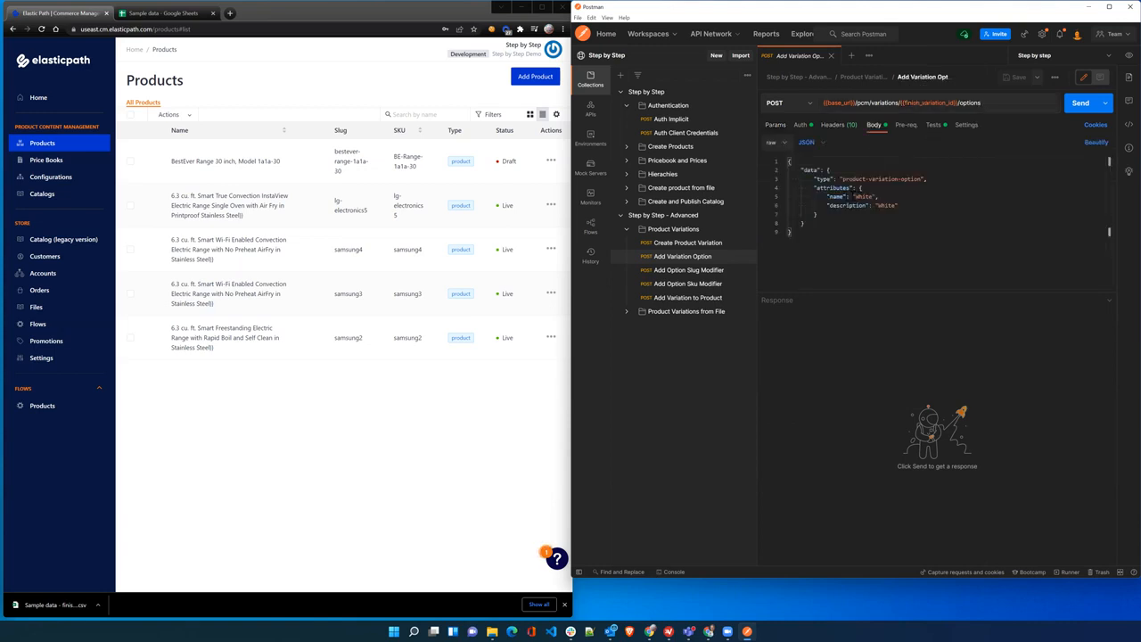
left_click_drag(853, 197, 872, 197)
left_click(888, 206)
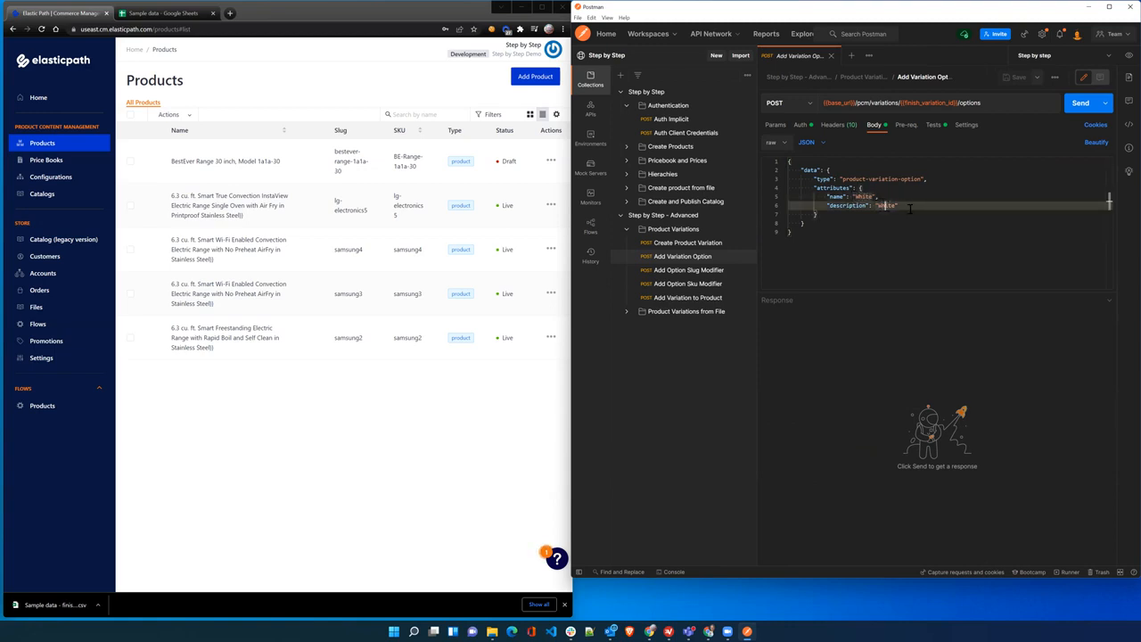
- Check the option_id variable in the request's test script, send the request to add the White option, and close it
left_click(933, 125)
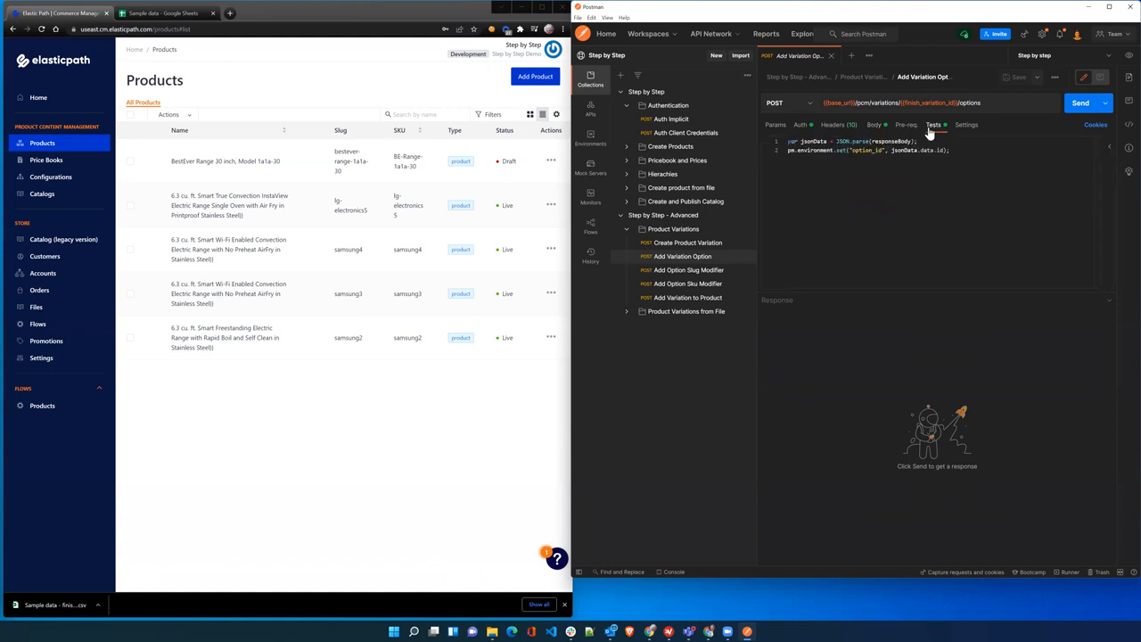
left_click_drag(882, 151, 854, 151)
left_click(1084, 106)
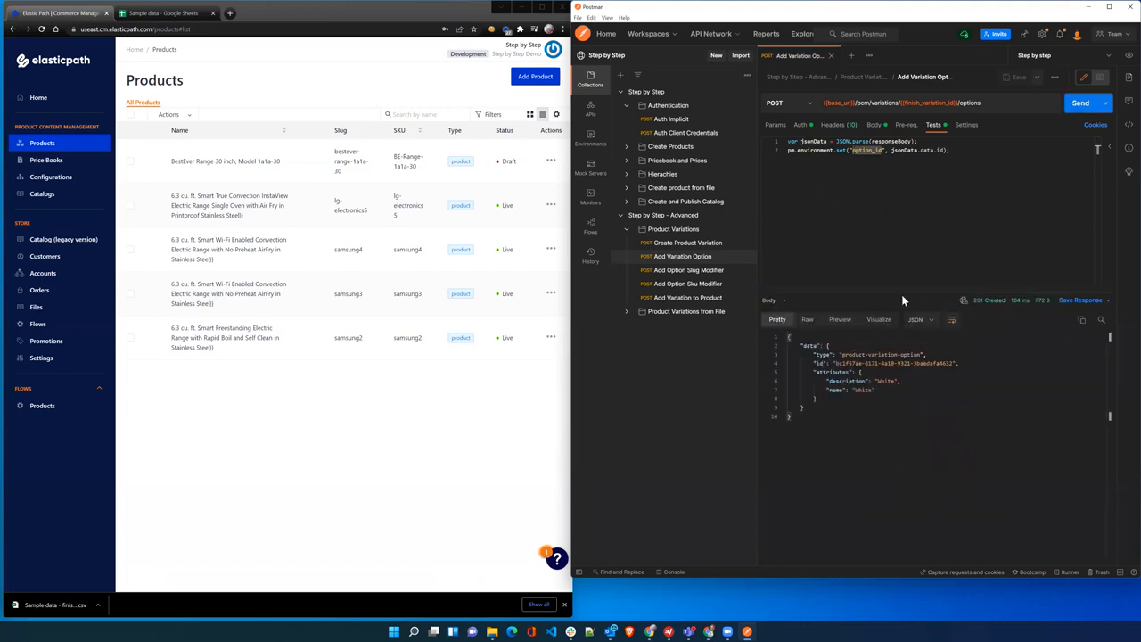
left_click(831, 55)
- Review the Add Option Slug Modifier request's endpoint and body, and send it to add a slug_append modifier with the value "-white"
left_click(704, 270)
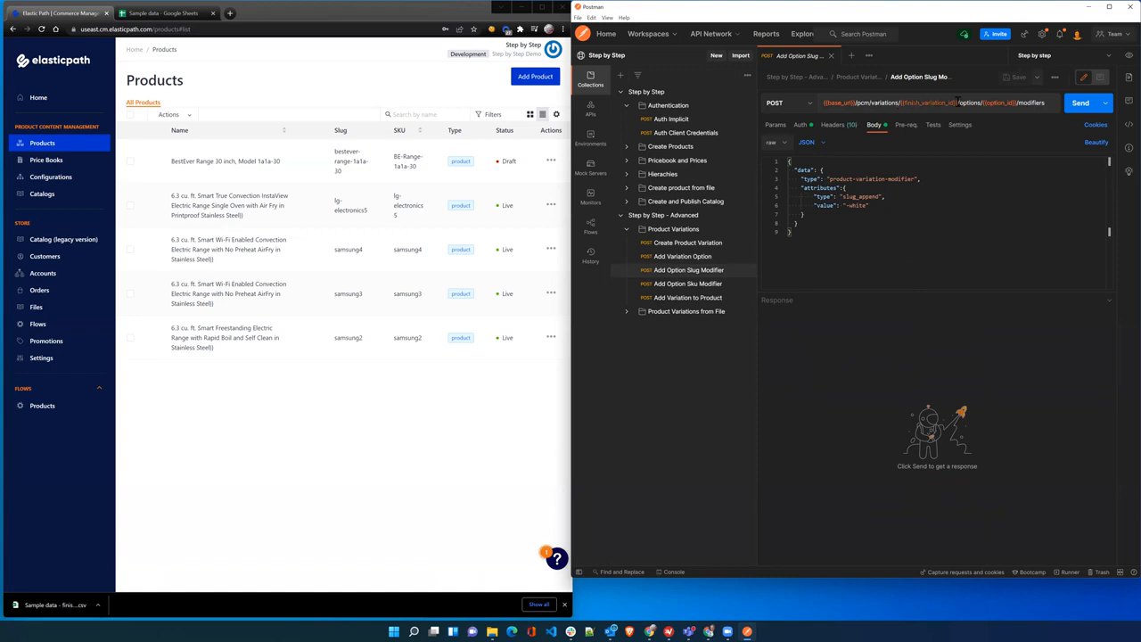
mouse_move(957, 102)
double_click(1021, 103)
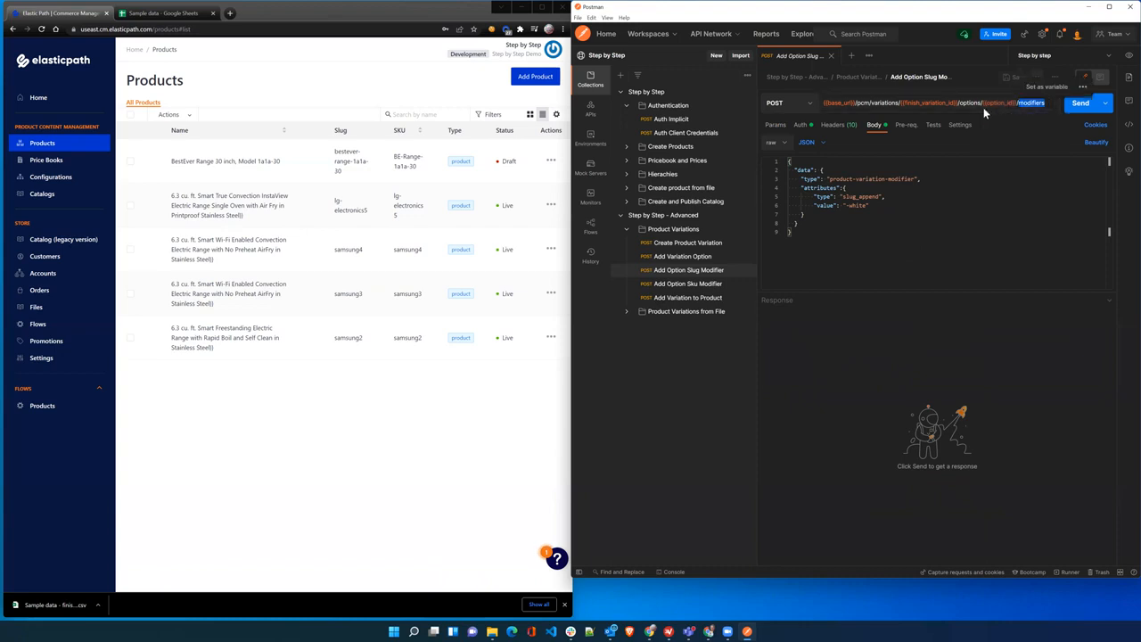
double_click(845, 196)
left_click_drag(866, 206, 846, 207)
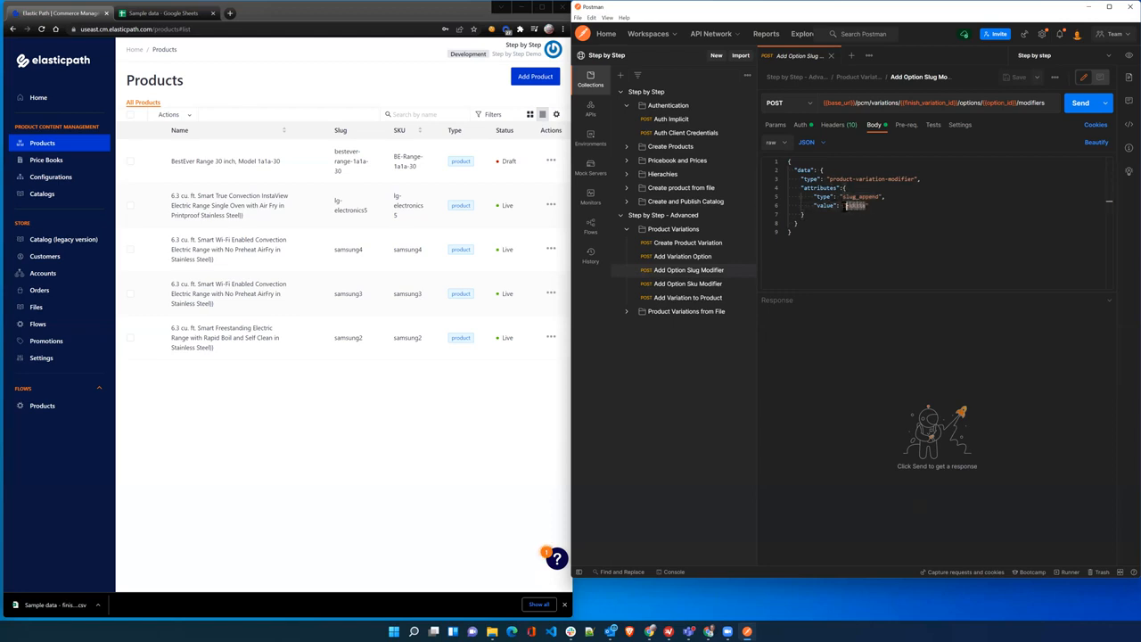
left_click(1079, 102)
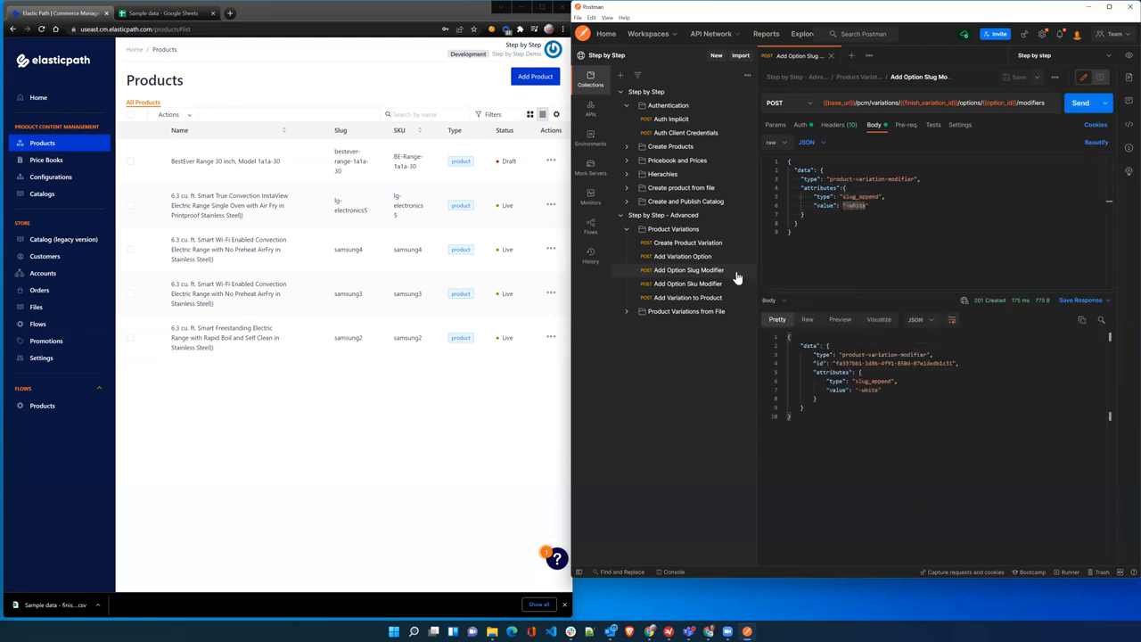
- Send the Add Option Sku Modifier request to add a sku_append modifier with the value "-white"
left_click(704, 284)
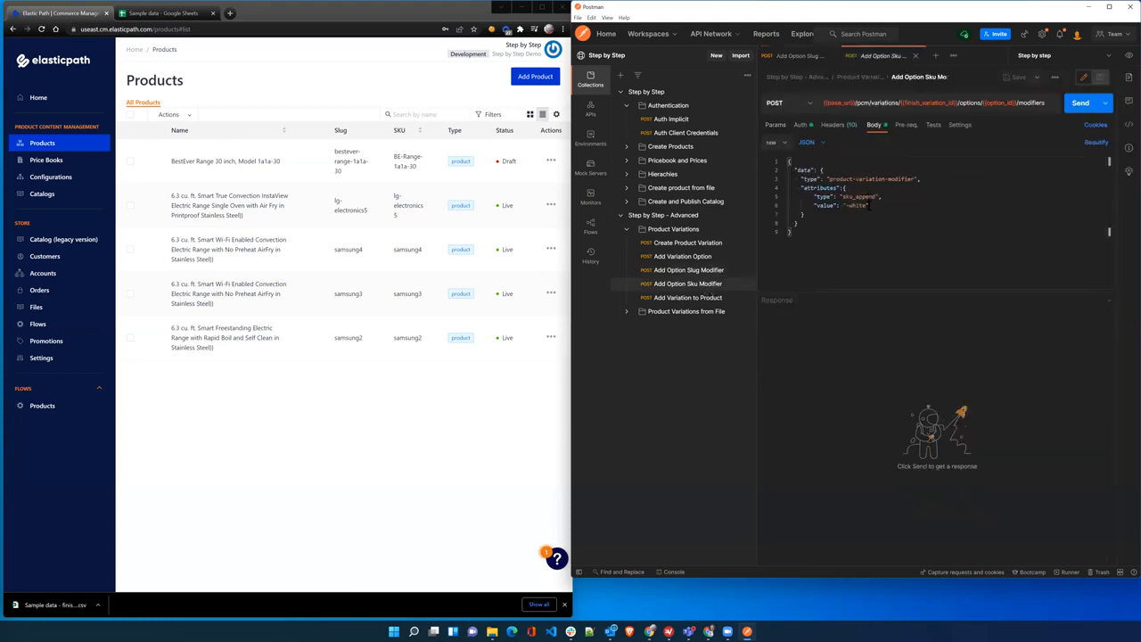
left_click_drag(878, 196, 842, 197)
left_click(1080, 103)
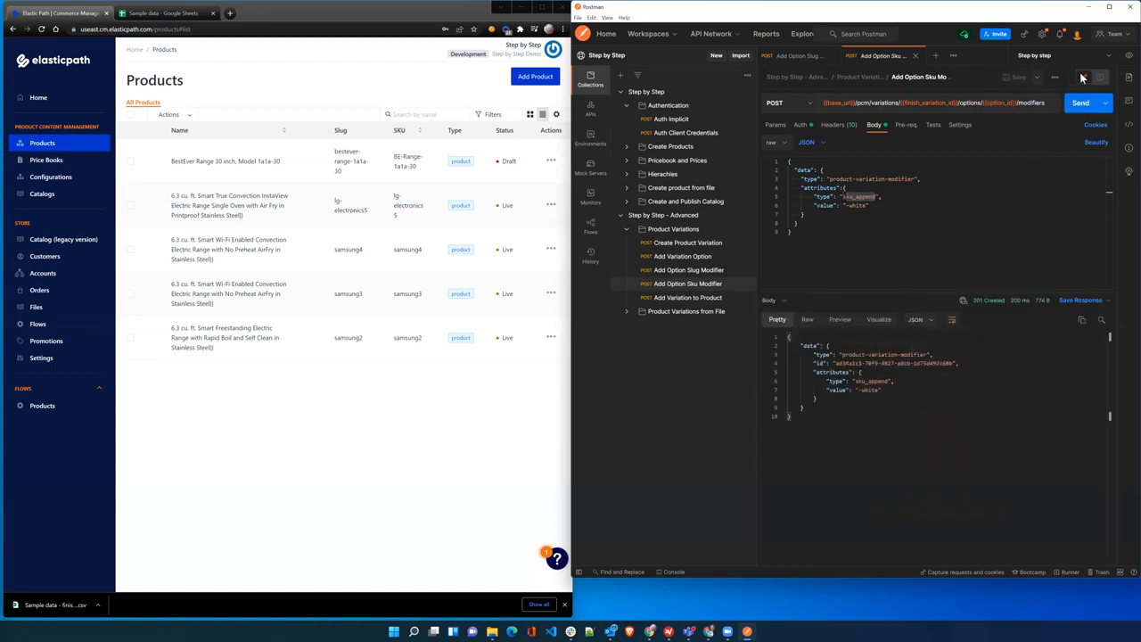
- Try to resend the Add Option Sku Modifier request, comparing its modifier type with the one in the slug modifier request
left_click(1080, 104)
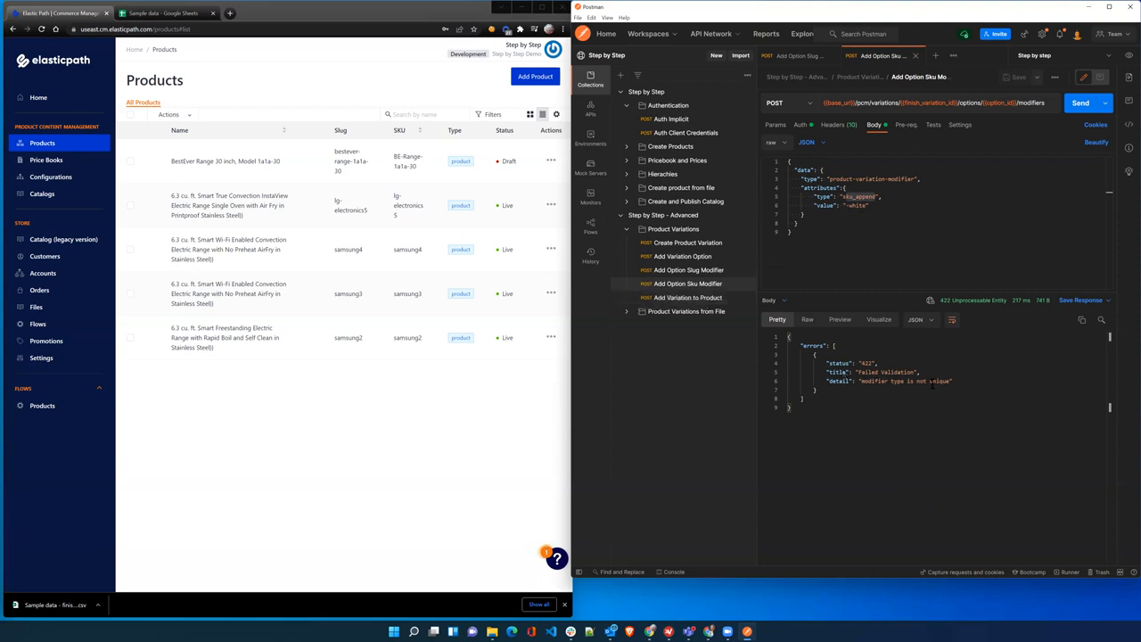
double_click(847, 196)
left_click(713, 271)
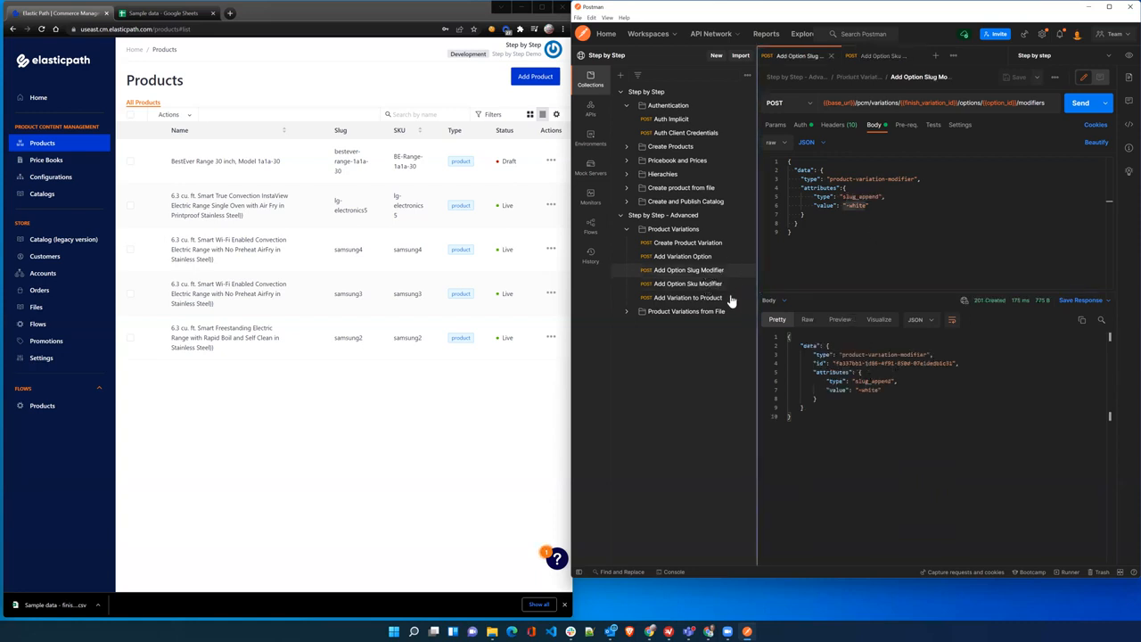
left_click(712, 285)
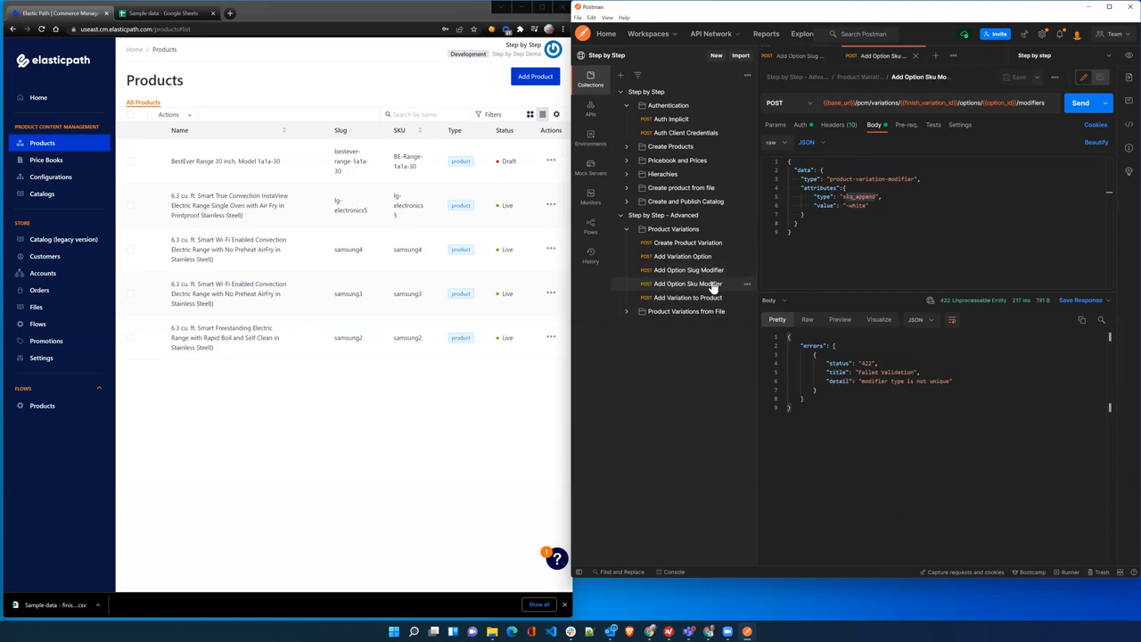
left_click(885, 197)
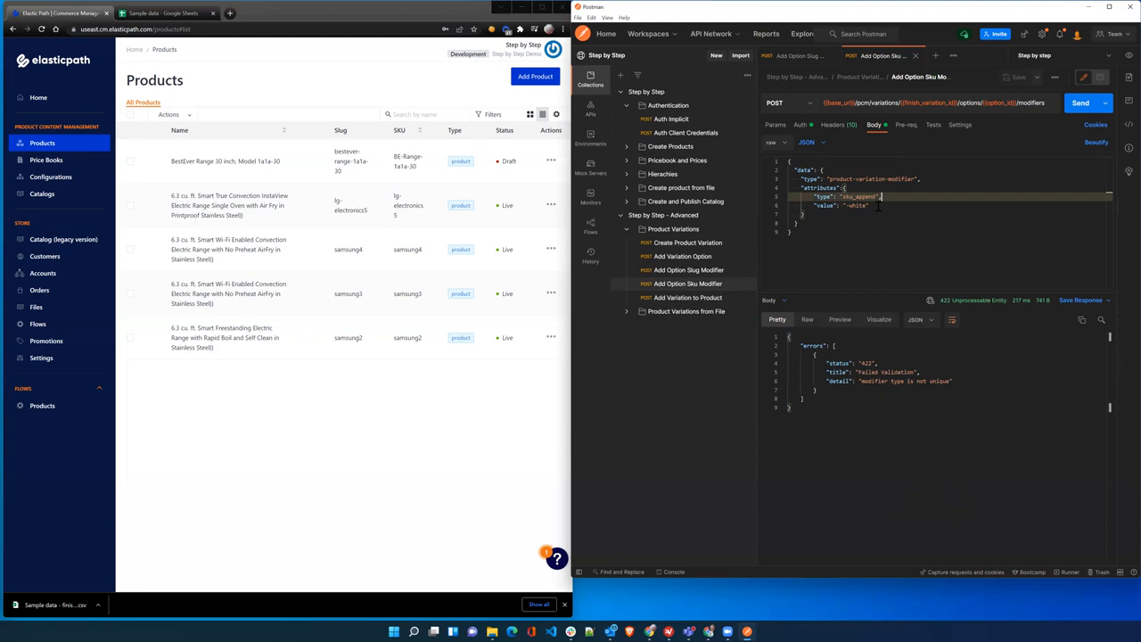
left_click(1081, 105)
- Switch to Commerce Manager and inspect the options of both Finish variations in the product configurations
left_click(54, 177)
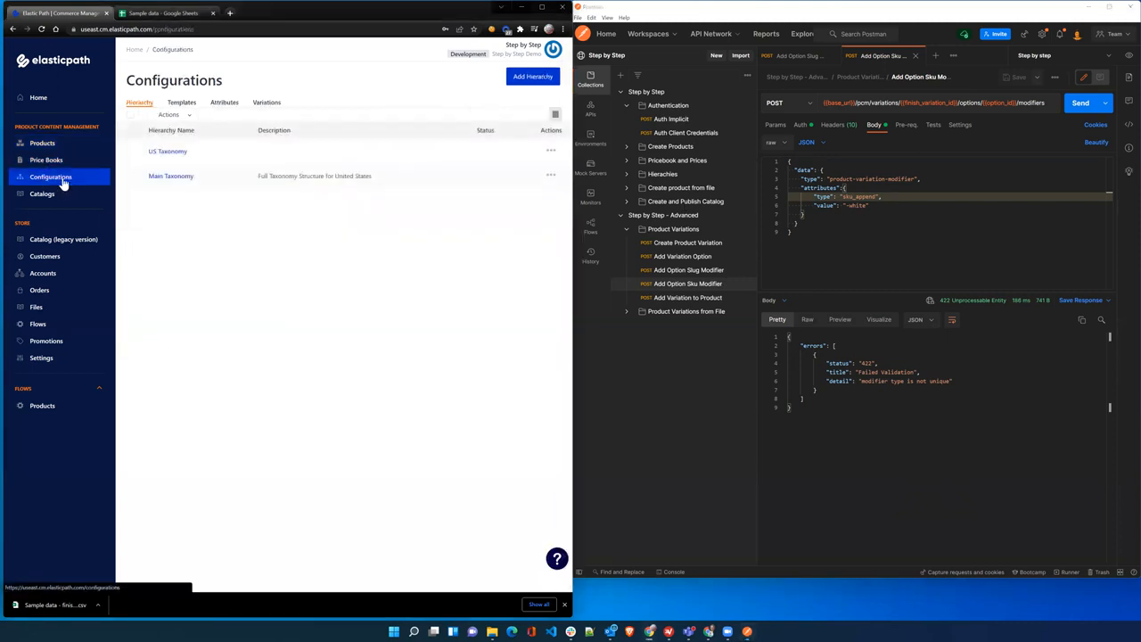
left_click(265, 103)
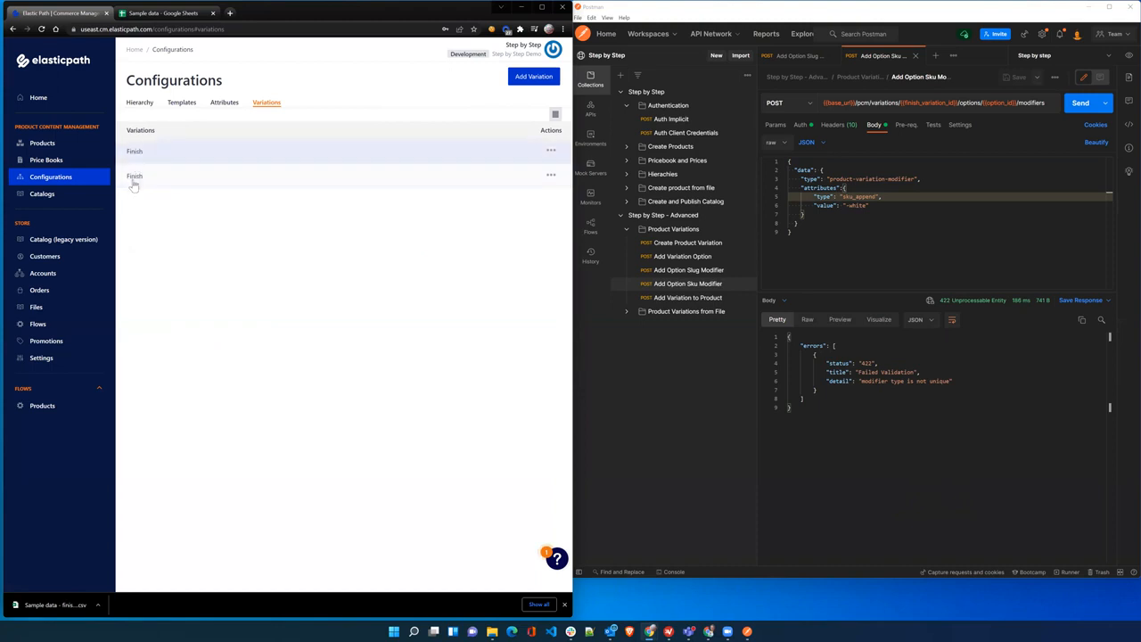
left_click(136, 177)
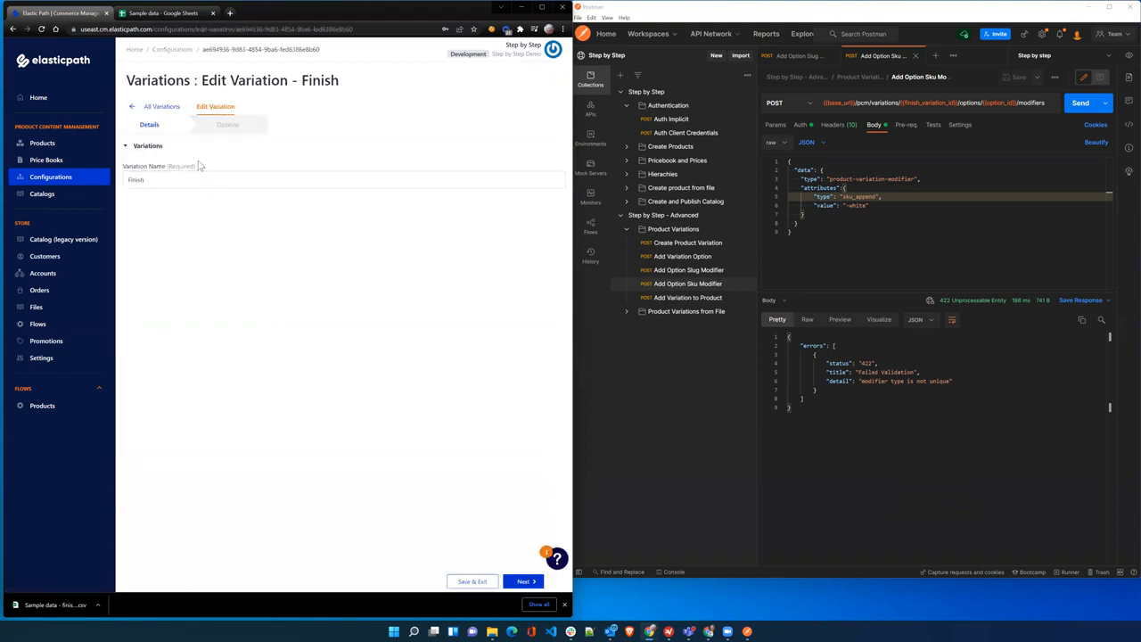
left_click(229, 126)
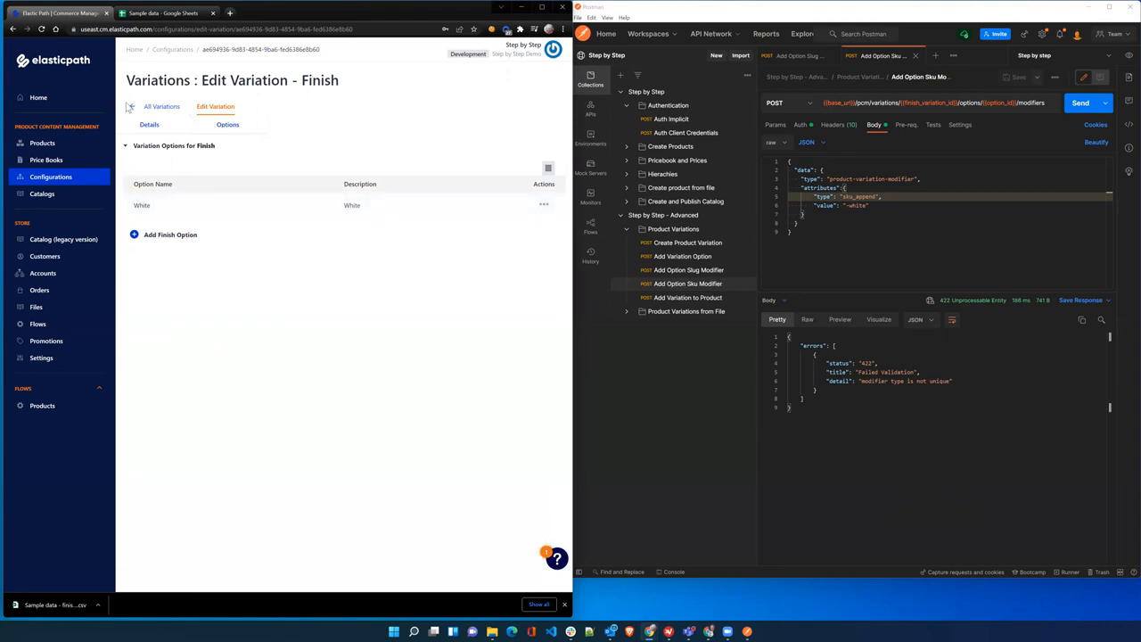
left_click(131, 107)
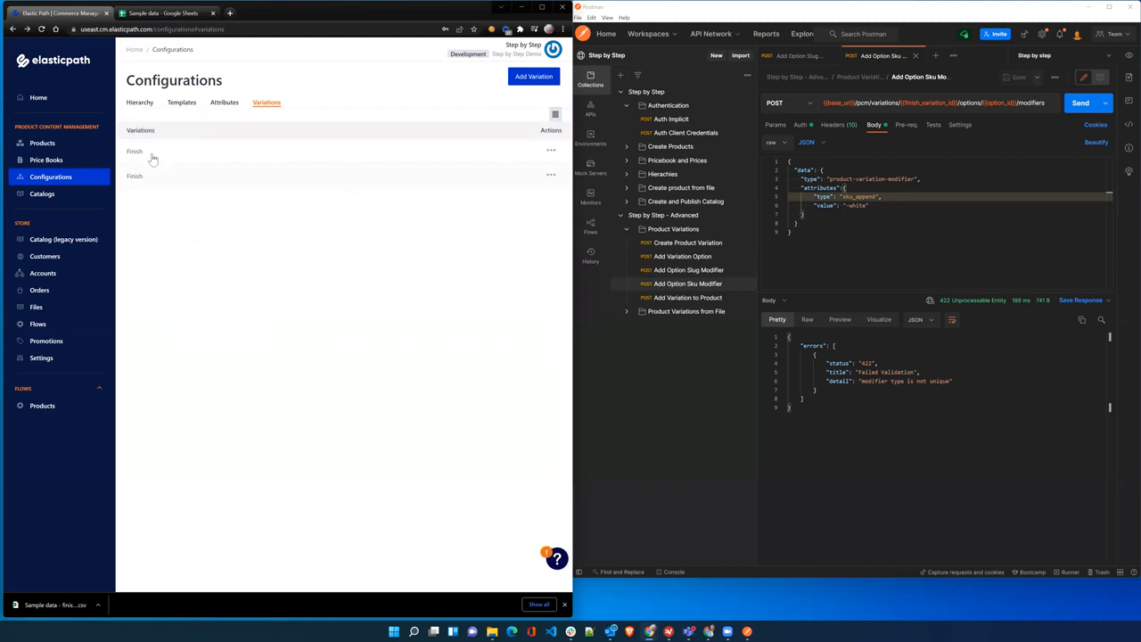
left_click(151, 154)
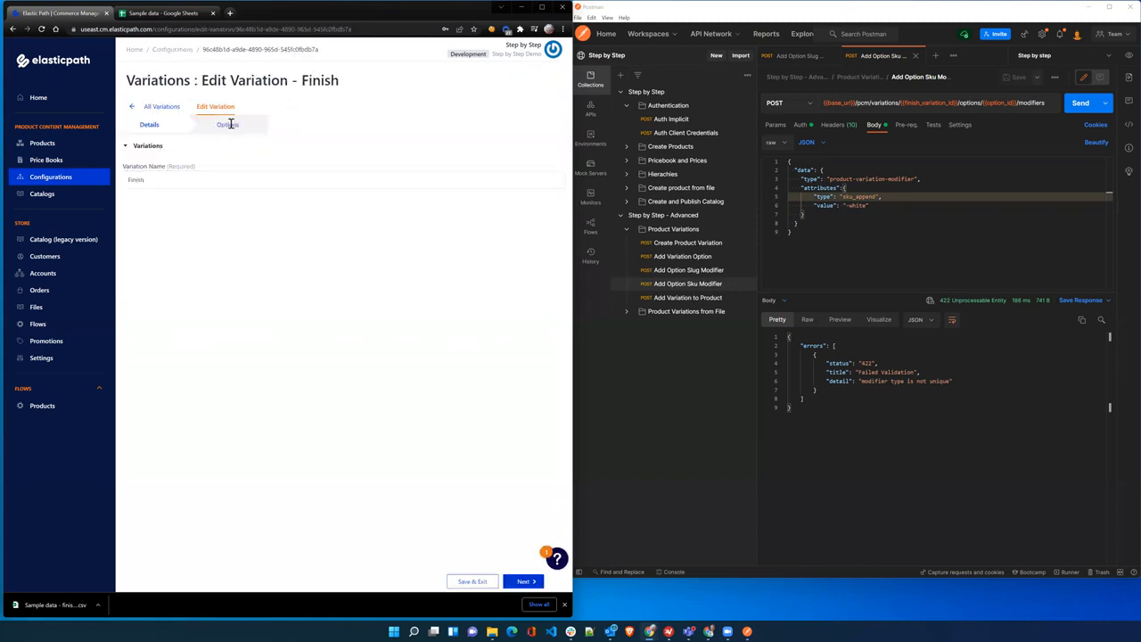
left_click(228, 124)
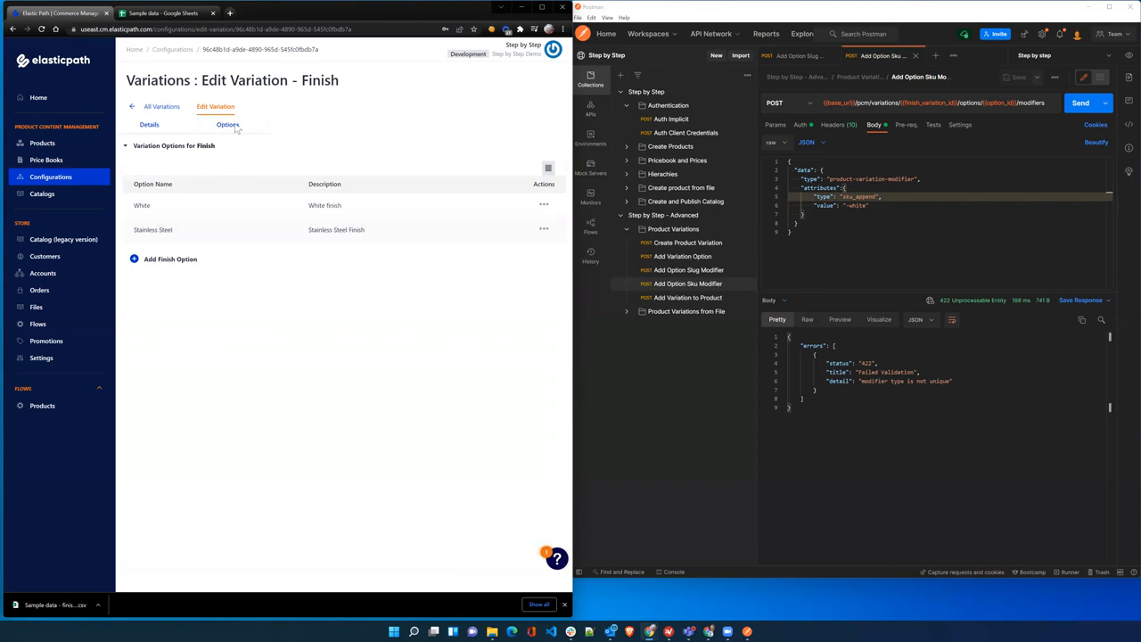
- Delete the first Finish variation, the one with the White and Stainless Steel options, from the variations list
left_click(163, 107)
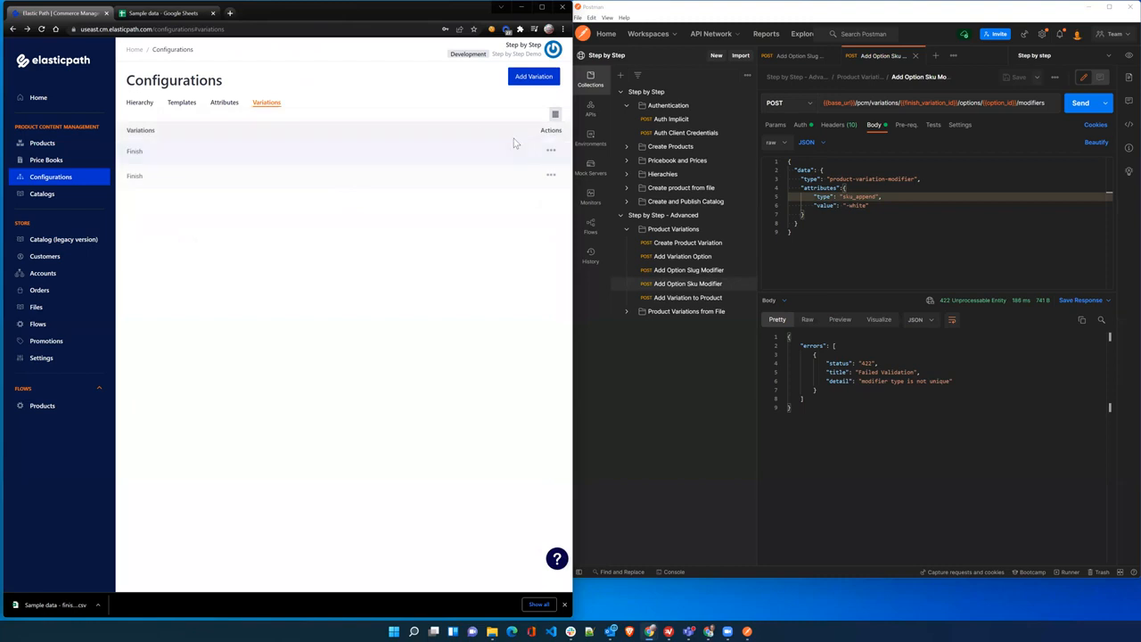
left_click(550, 150)
left_click(522, 186)
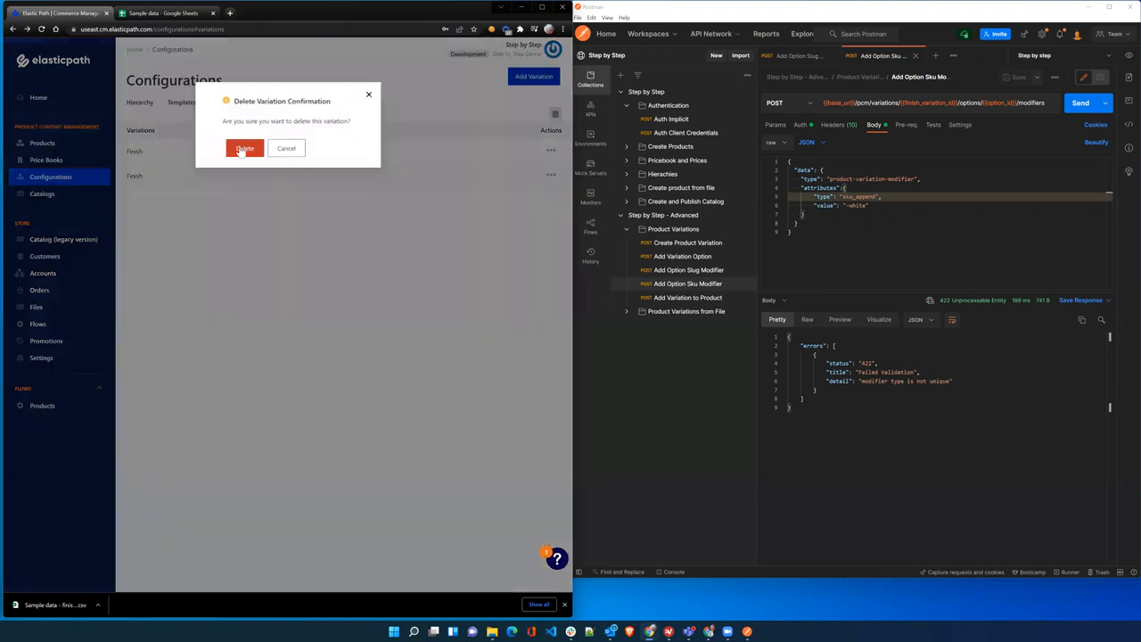
left_click(244, 150)
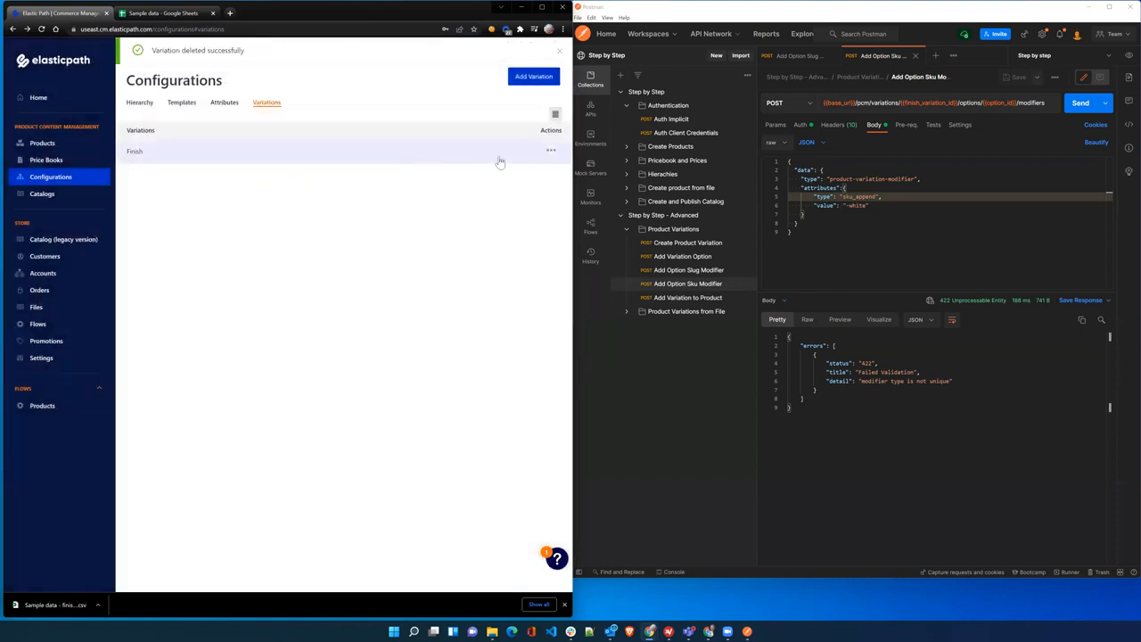
left_click(550, 153)
left_click(463, 214)
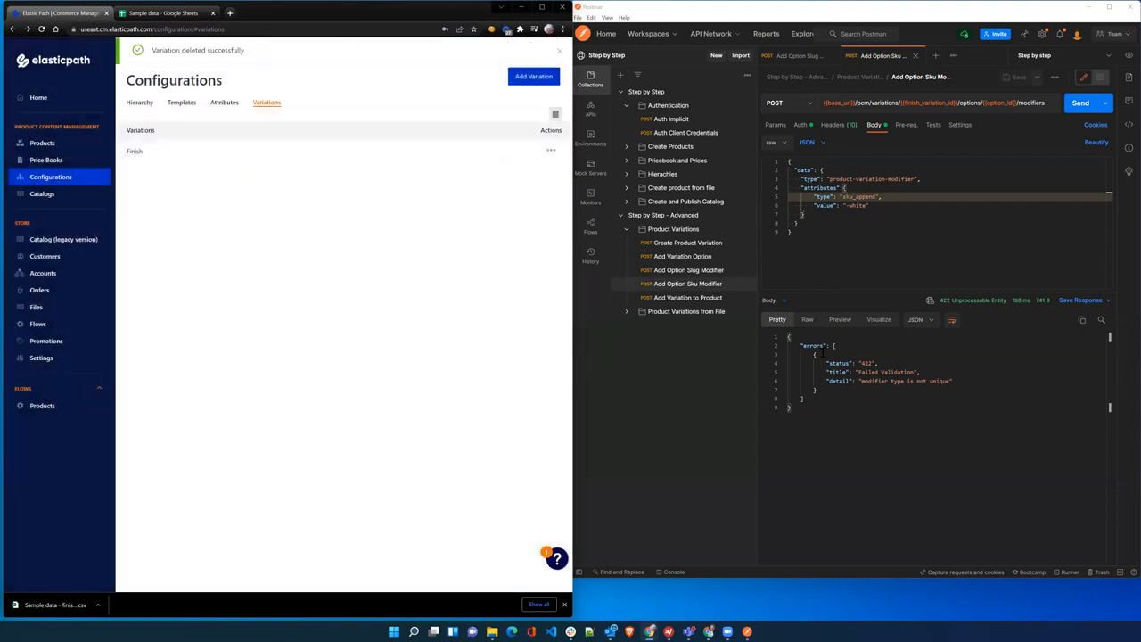
- Switch to Postman and try sending the Add Option Sku Modifier request again
left_click(1088, 105)
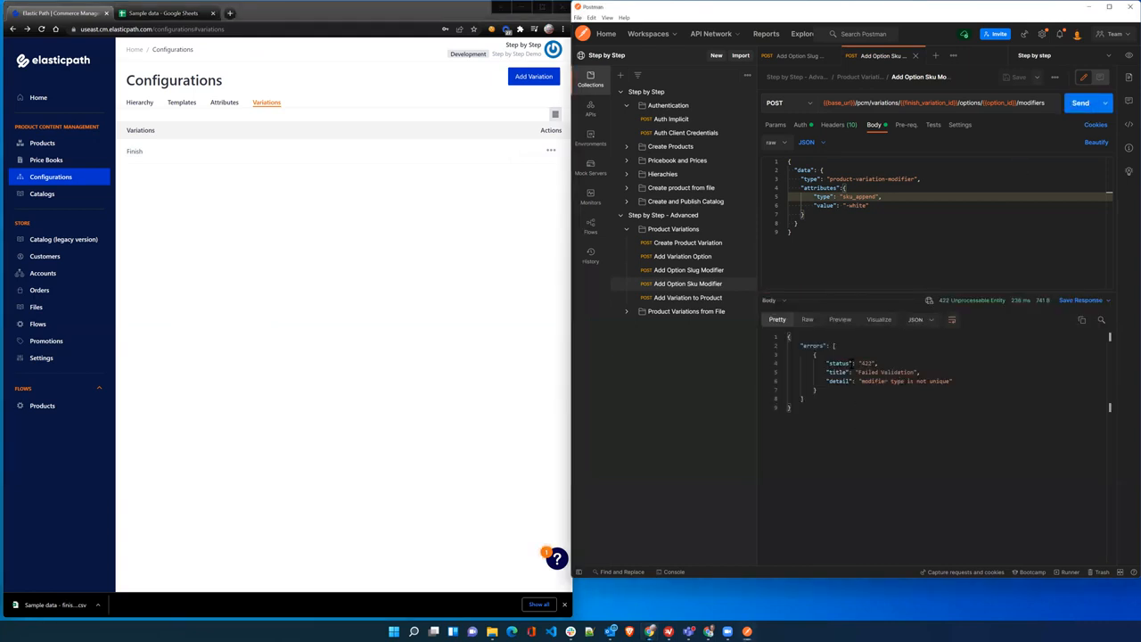
left_click(845, 188)
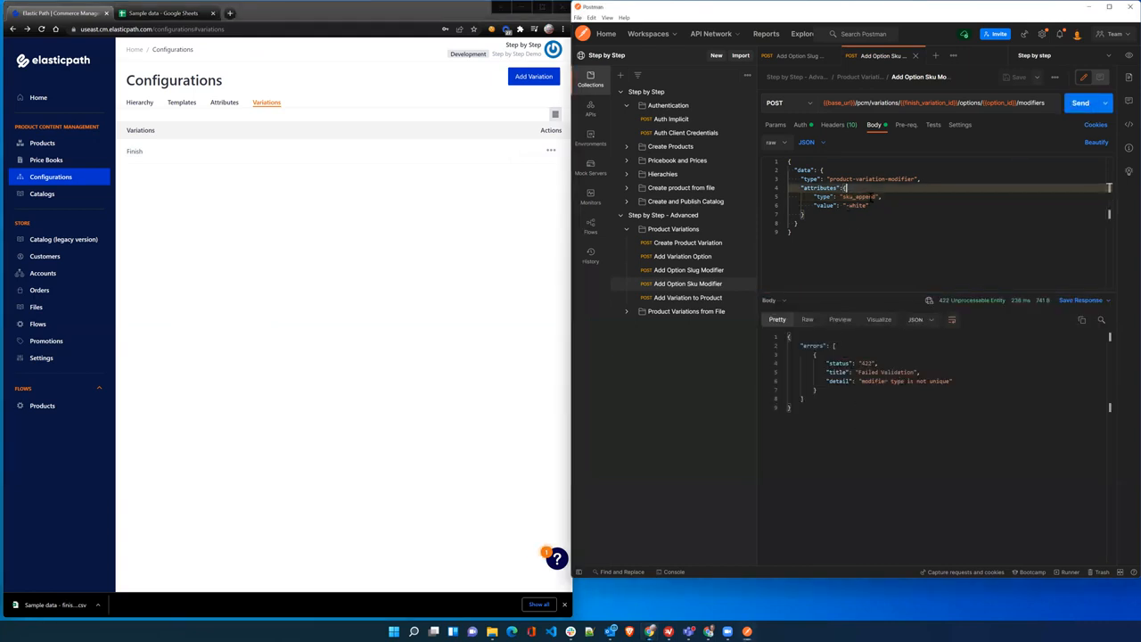
- Change the Add Option Slug Modifier request's method to GET and send it to retrieve and examine the White option's modifiers
left_click(687, 272)
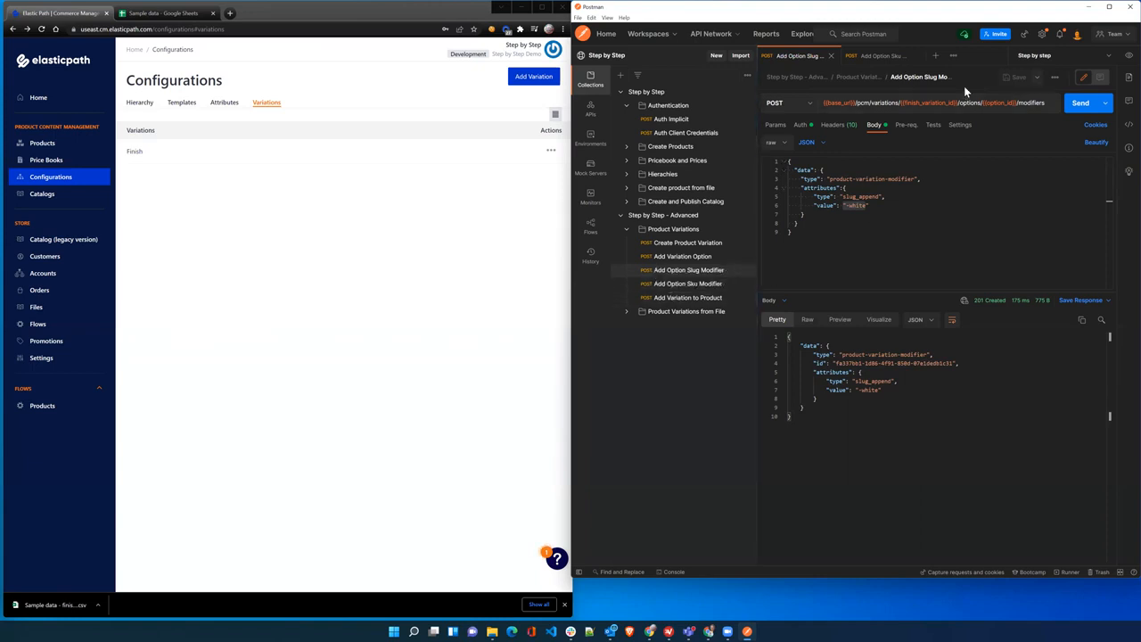
left_click(809, 105)
left_click(788, 127)
left_click(1078, 104)
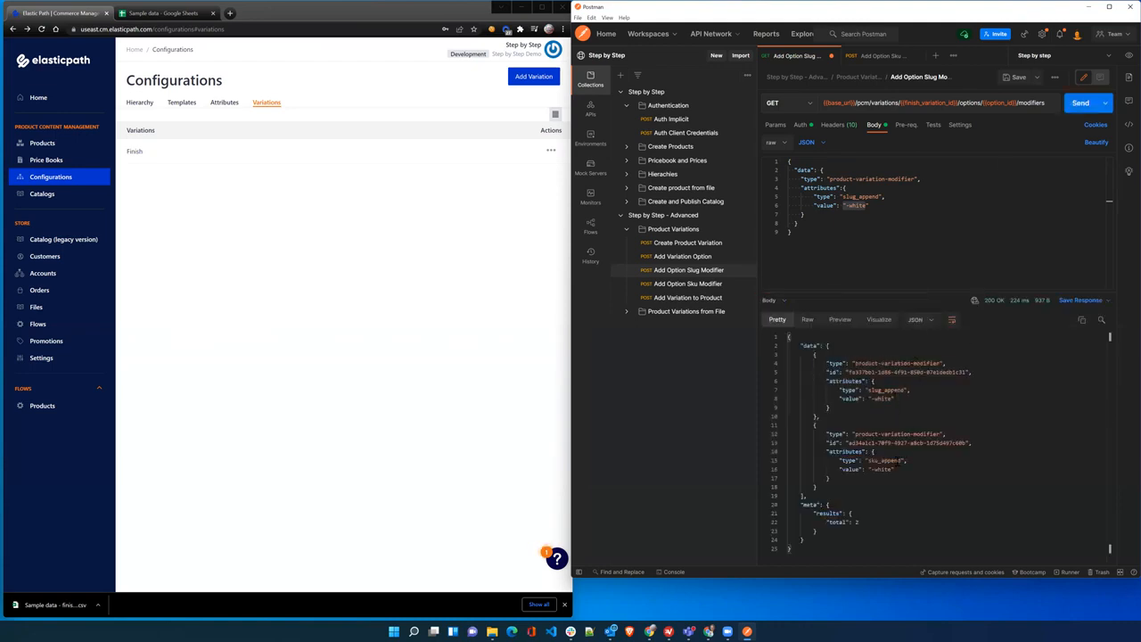
left_click_drag(896, 469, 827, 381)
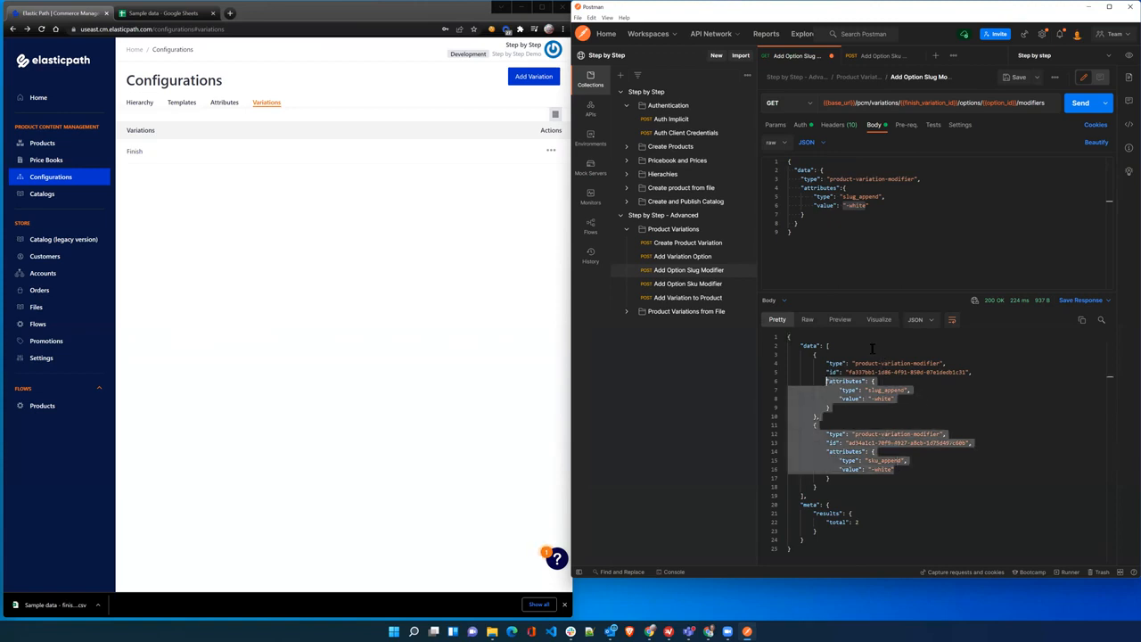
left_click(888, 240)
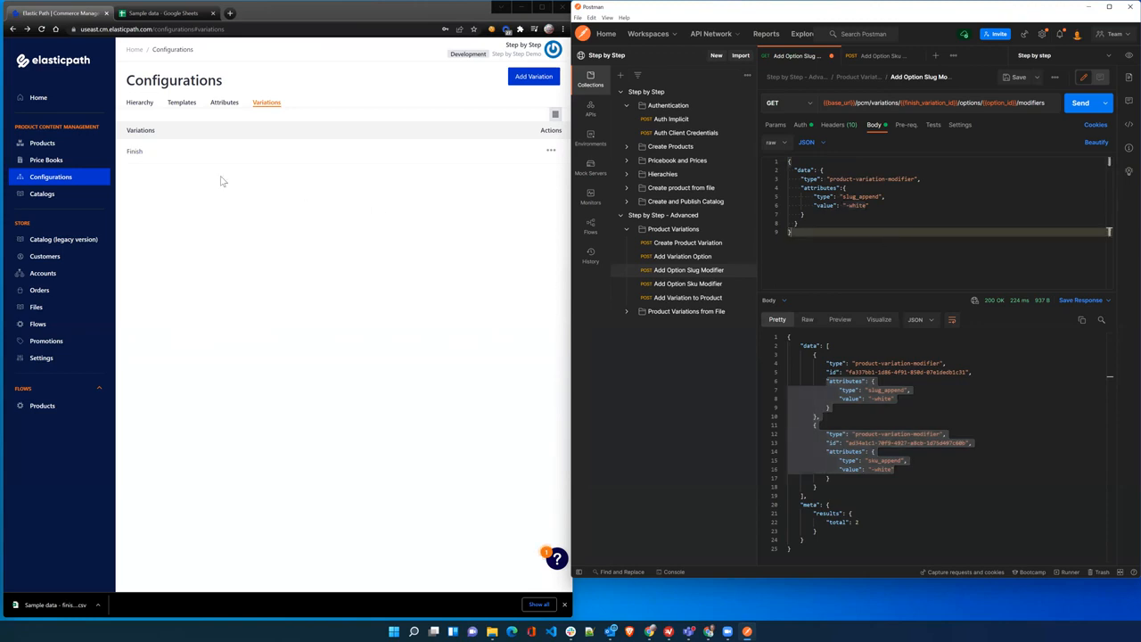
- Switch to Commerce Manager and inspect the White option's modifiers in the Finish variation
left_click(138, 154)
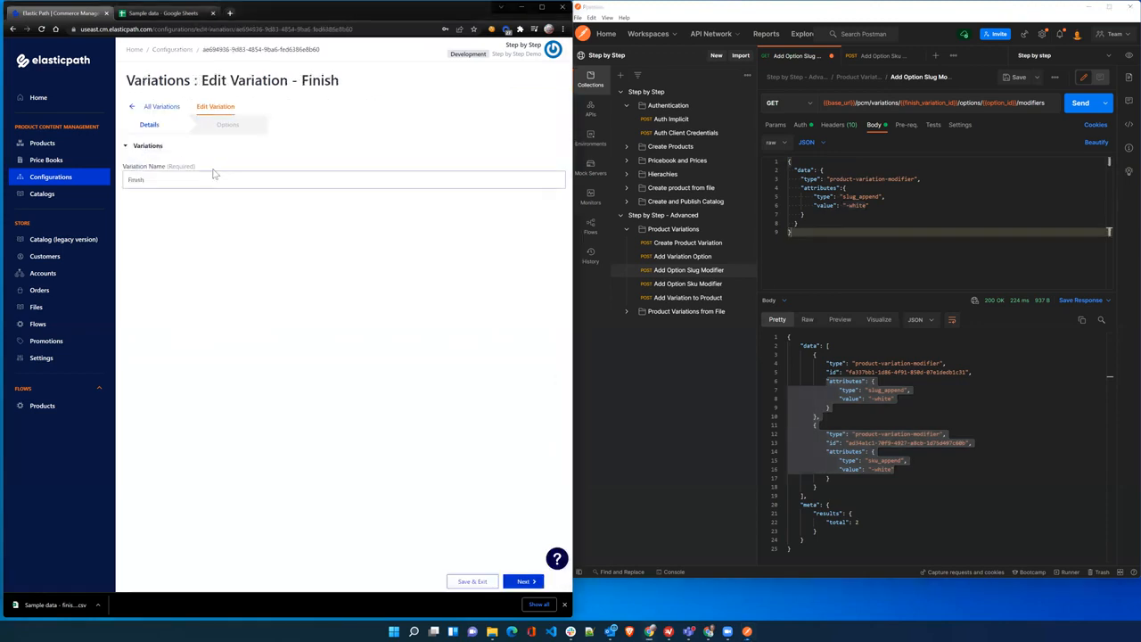
left_click(228, 125)
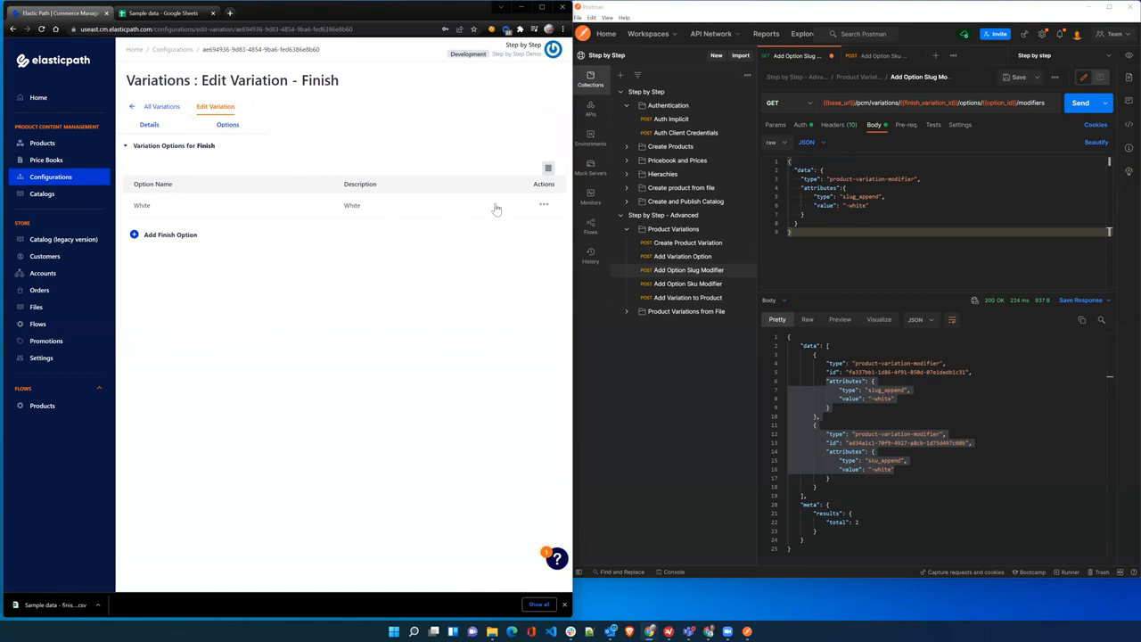
left_click(543, 207)
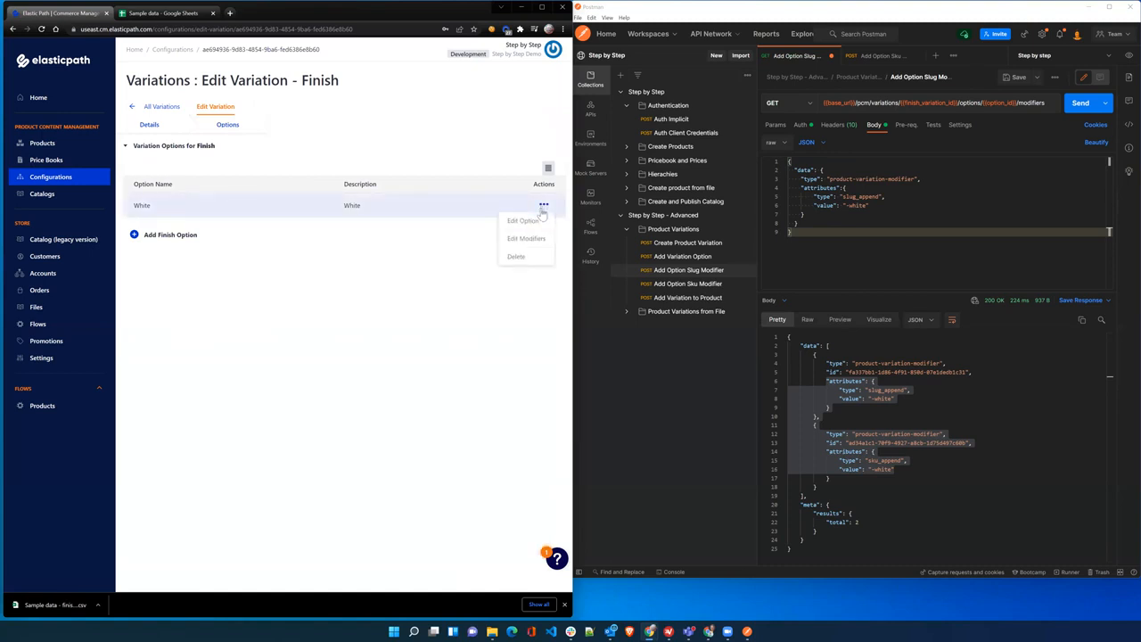
left_click(530, 234)
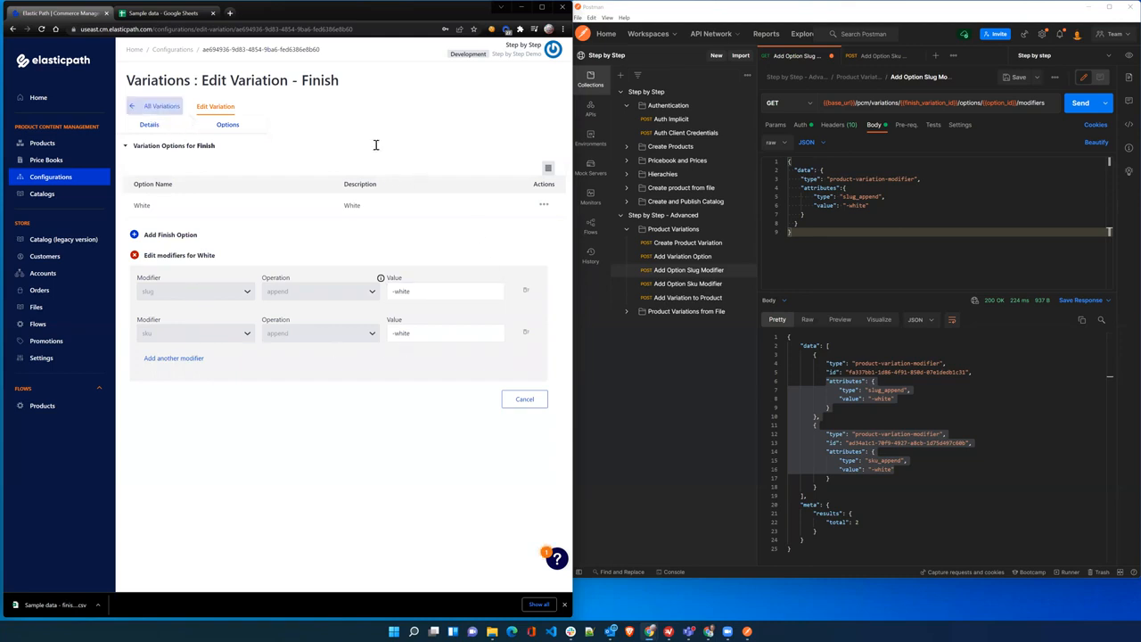
- Switch to Postman and close the open slug and SKU modifier requests without saving the GET change
left_click(835, 230)
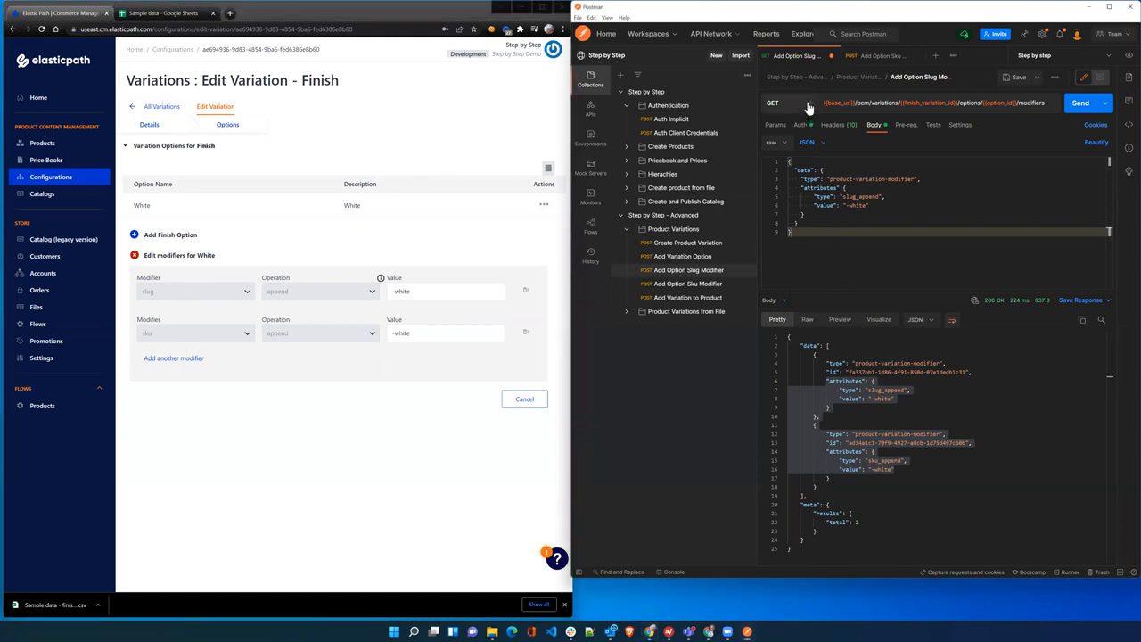
left_click(831, 56)
left_click(831, 56)
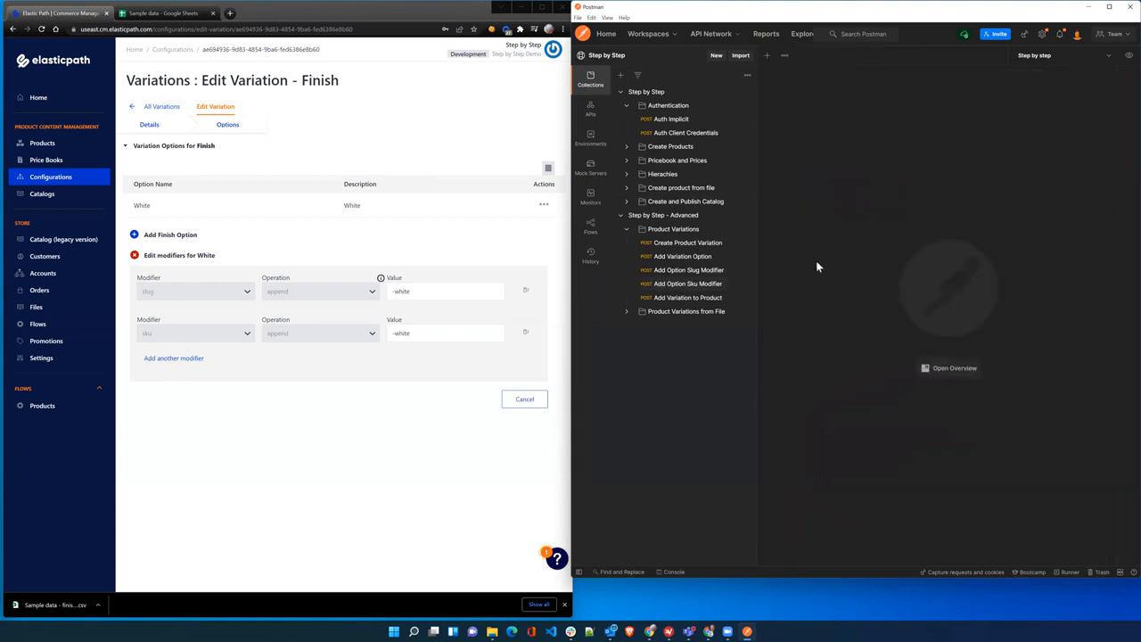
- Review the Add Variation to Product request's URL and body, and send it to attach the Finish variation to the product
left_click(682, 297)
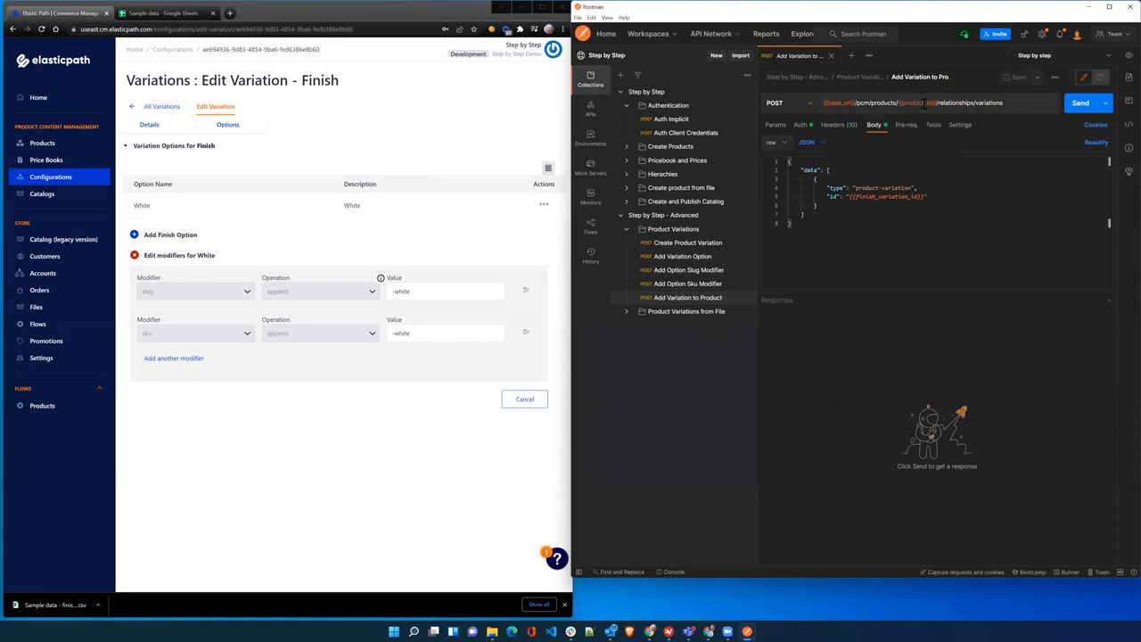
mouse_move(943, 101)
left_click_drag(1003, 102, 933, 102)
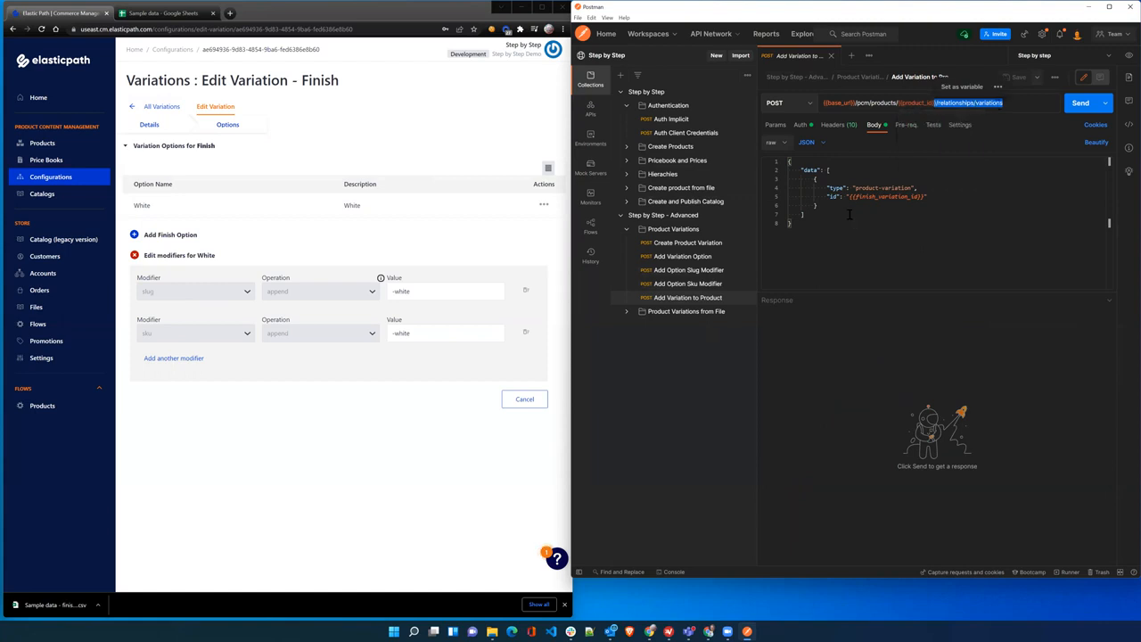
left_click(827, 170)
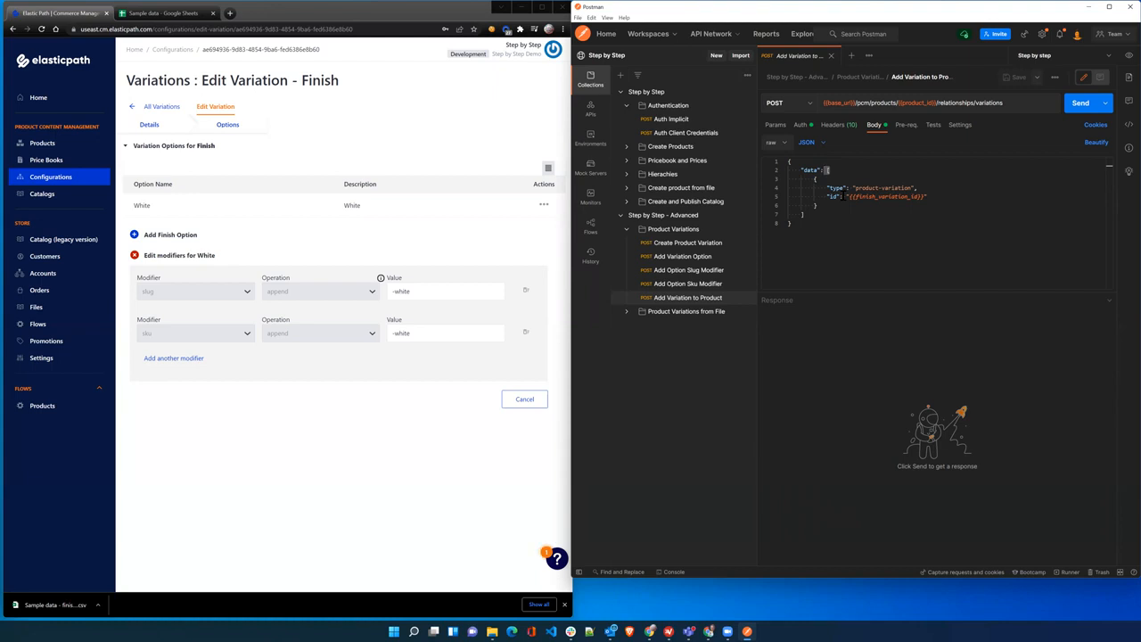
left_click(849, 182)
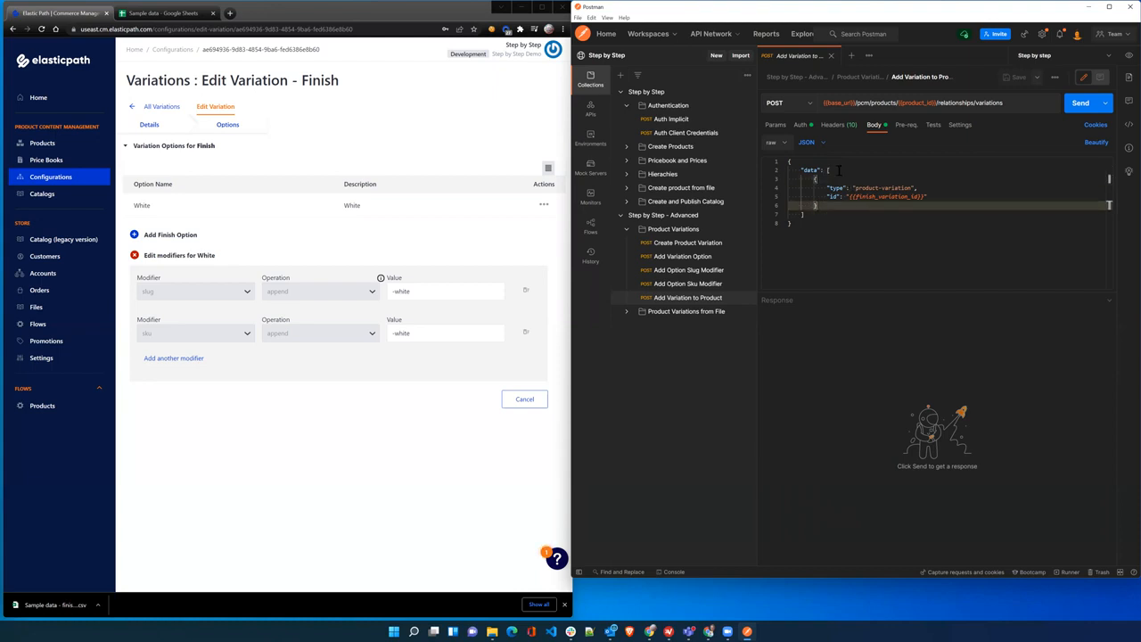
left_click_drag(839, 171, 843, 207)
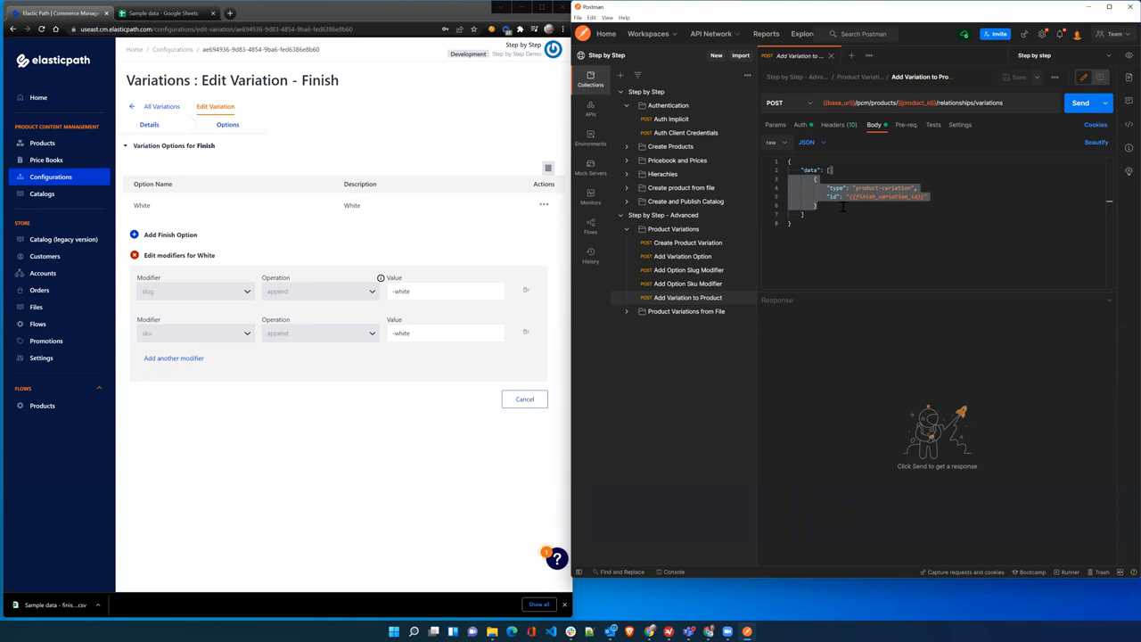
left_click(1079, 112)
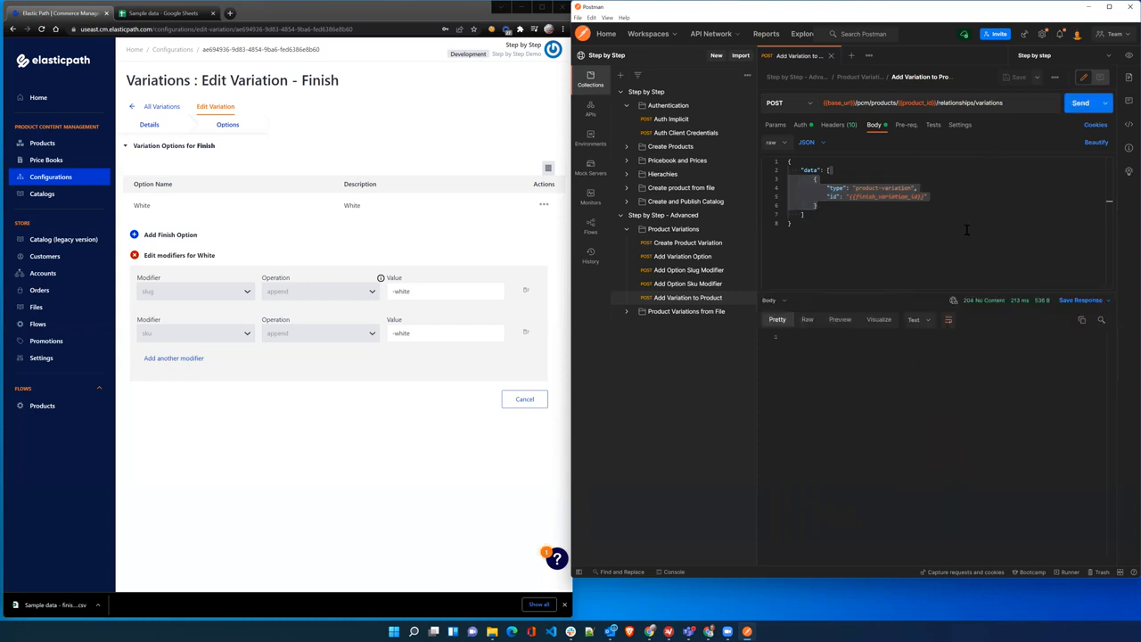
double_click(968, 301)
left_click(952, 203)
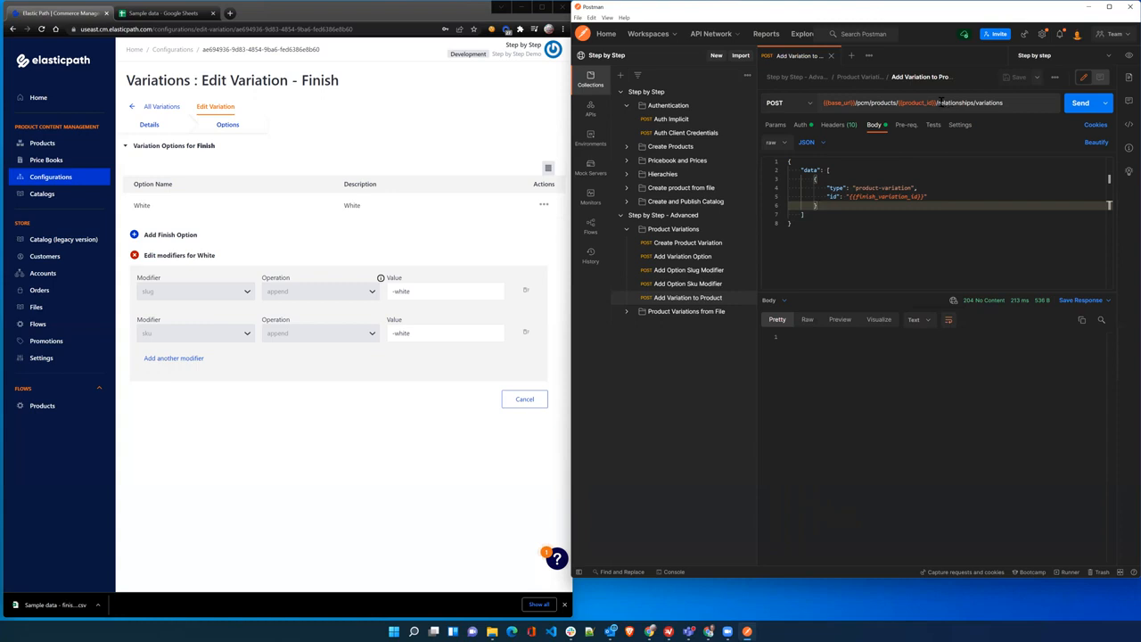
mouse_move(934, 103)
left_mouse_down()
mouse_move(1031, 104)
mouse_move(940, 103)
left_mouse_up()
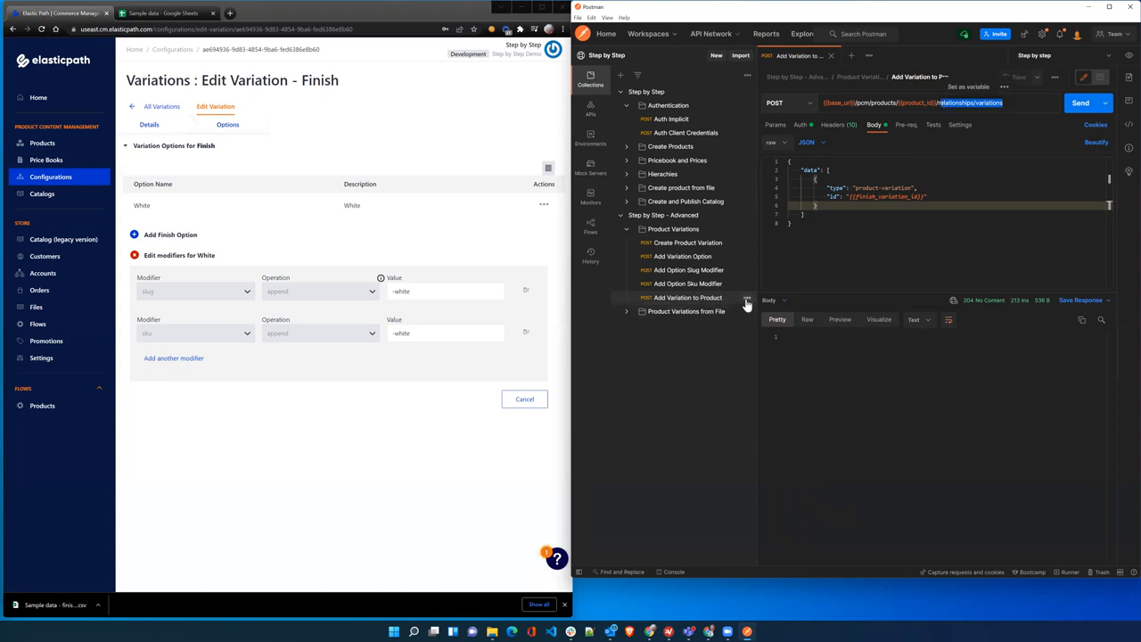
- Duplicate the Add Variation to Product request and rename the copy as Create Child Products
left_click(747, 297)
left_click(680, 362)
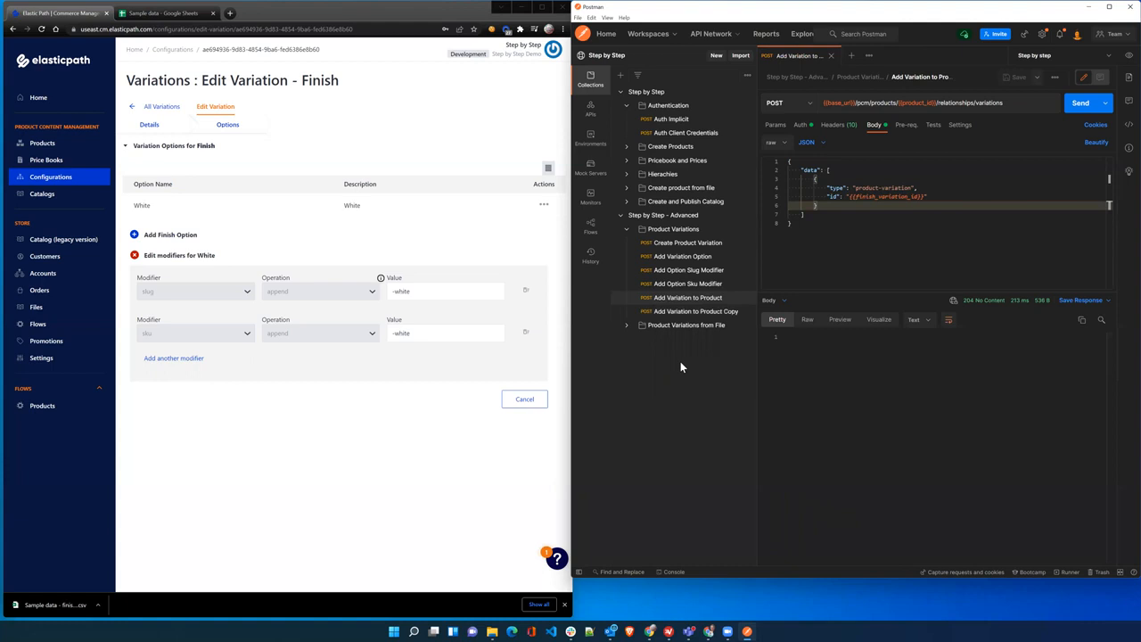
left_click(747, 312)
left_click(674, 362)
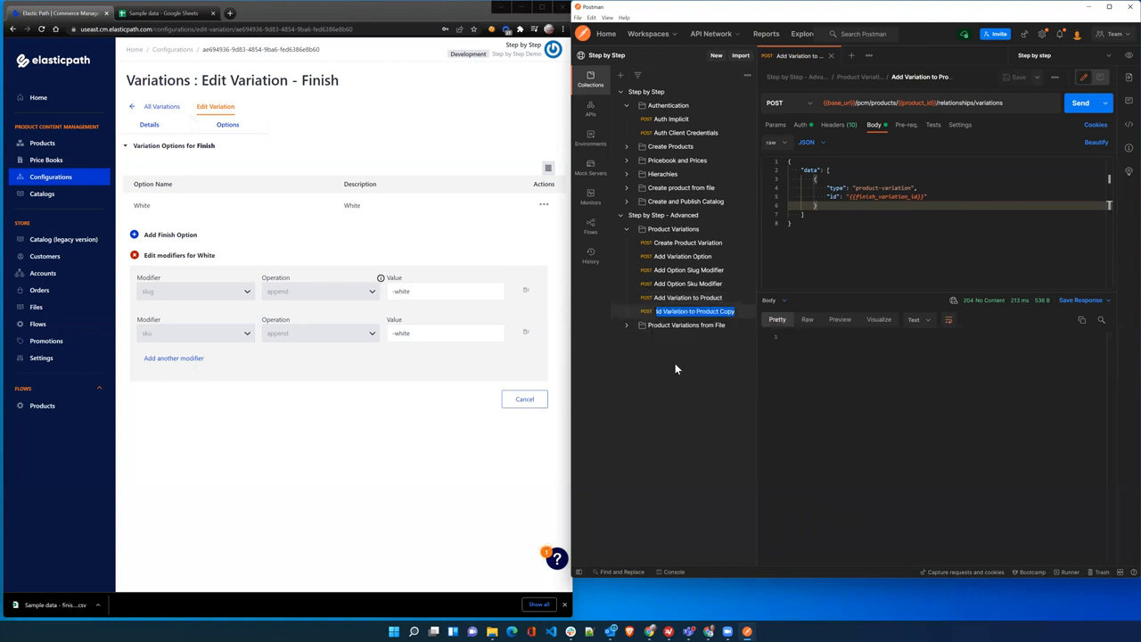
type("Cr")
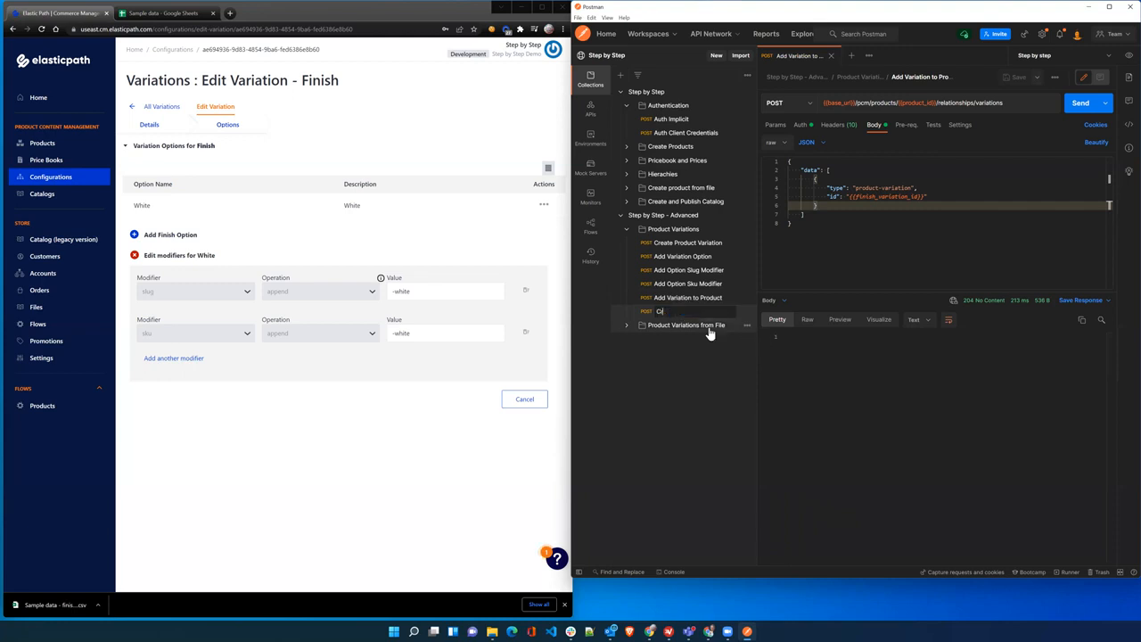
type("eate Child Products")
key("Return")
- Open the Create Child Products request and change its URL to {{base_url}}/pcm/products/{{product_id}}/build
left_click(681, 312)
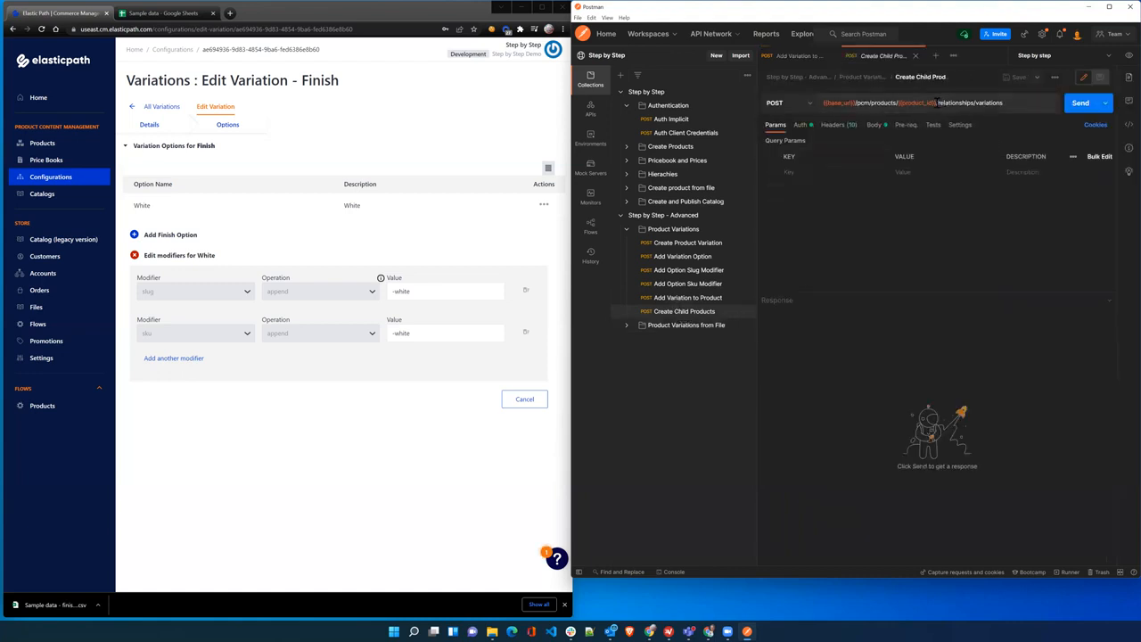
double_click(1014, 102)
key("BackSpace")
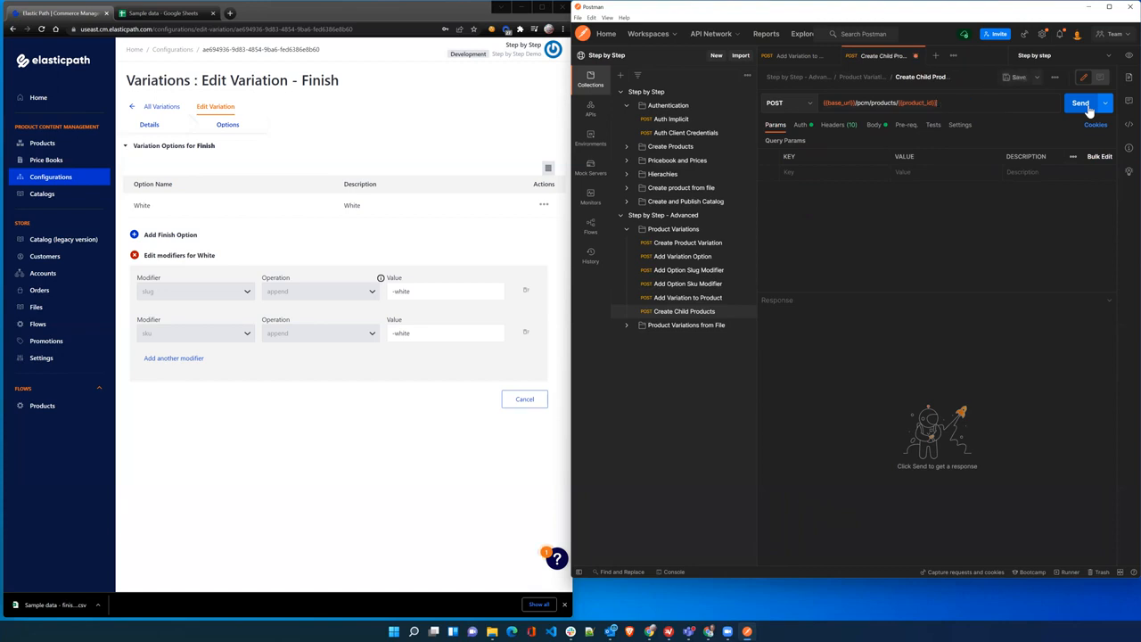
type("/build")
- Set the Create Child Products request's body to none, save the request and try sending it
left_click(873, 125)
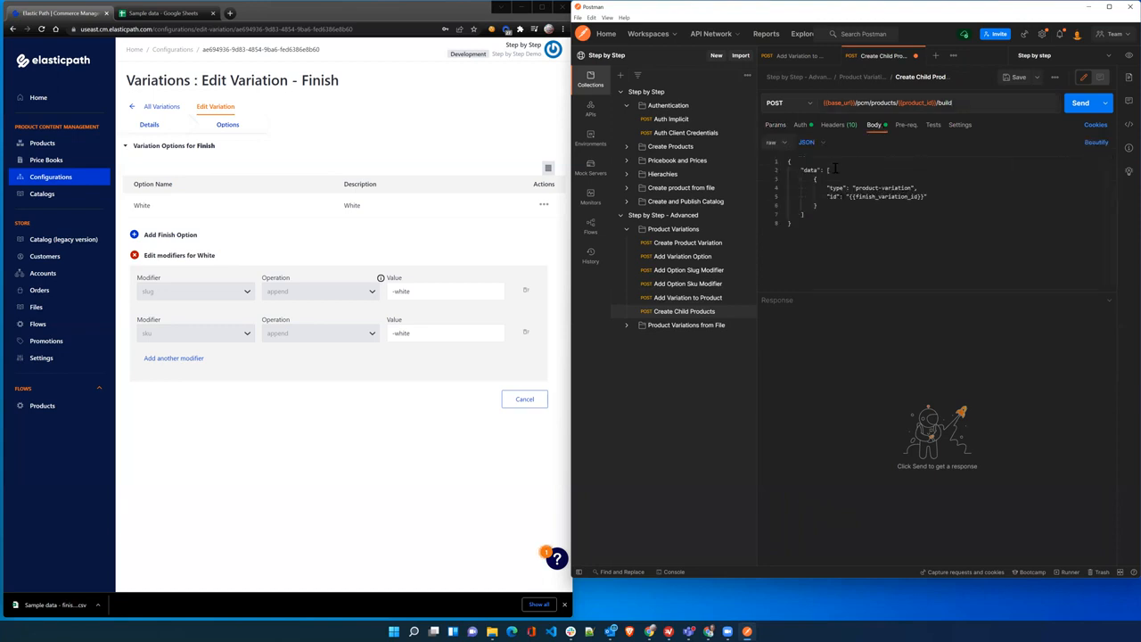
left_click(771, 142)
left_click(774, 157)
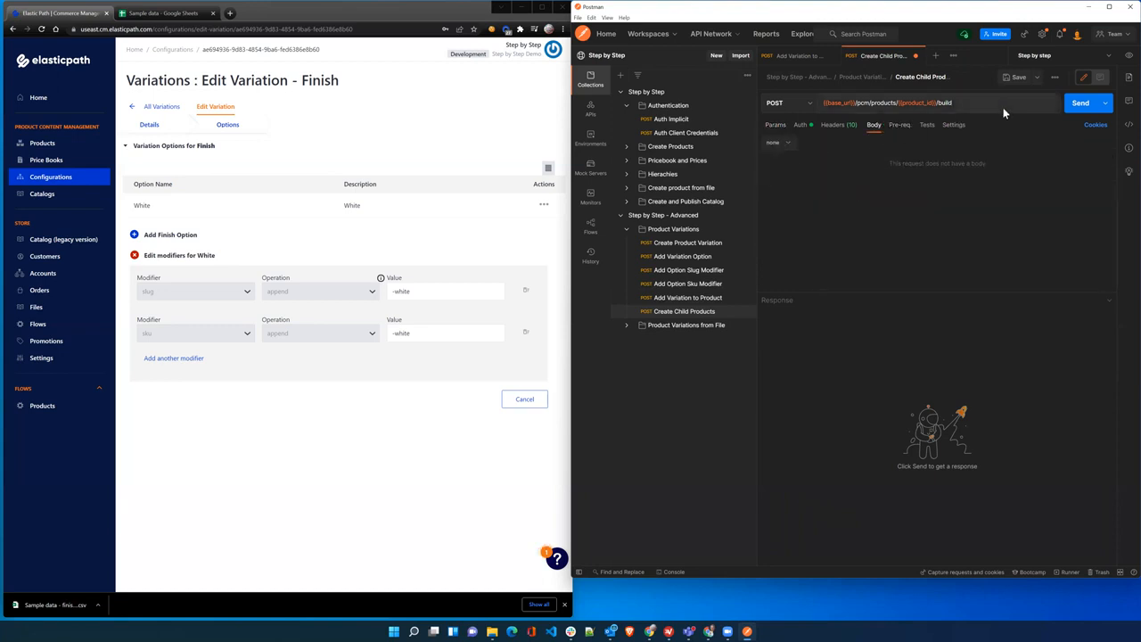
left_click(1012, 76)
left_click(1082, 103)
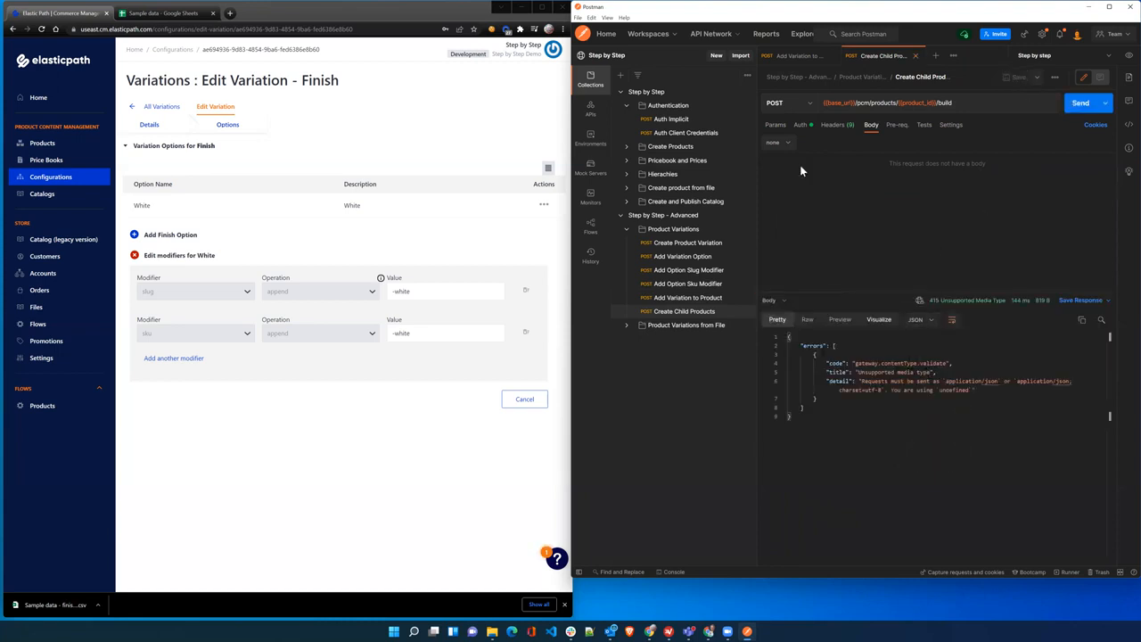
- Switch the request body back to raw JSON, replace its content with an empty object {} and send the request
left_click(789, 145)
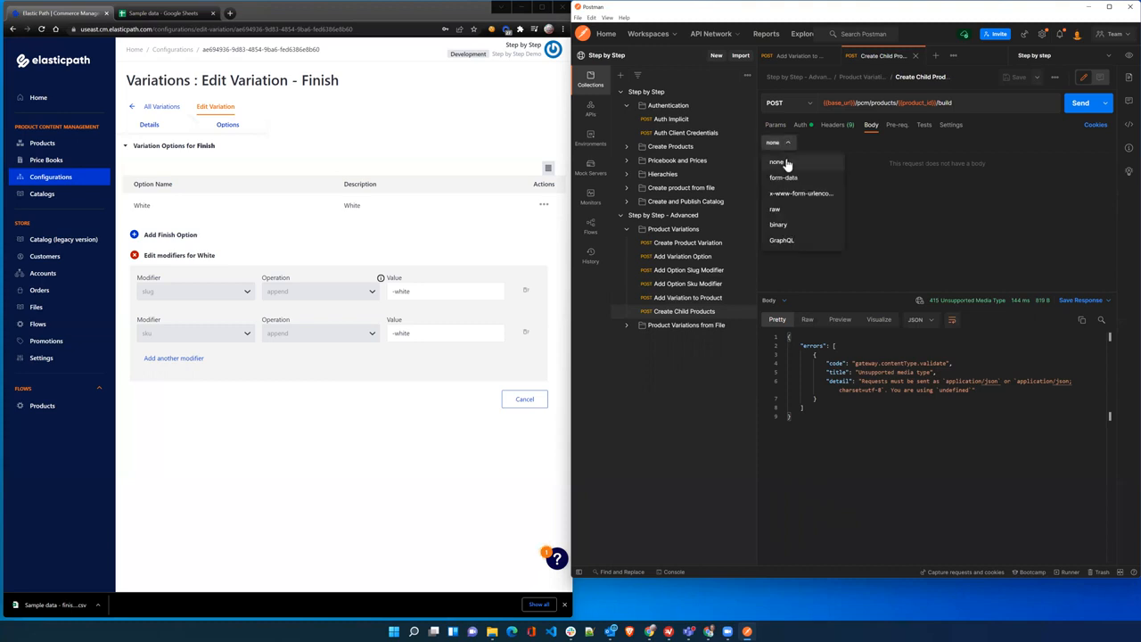
left_click(777, 210)
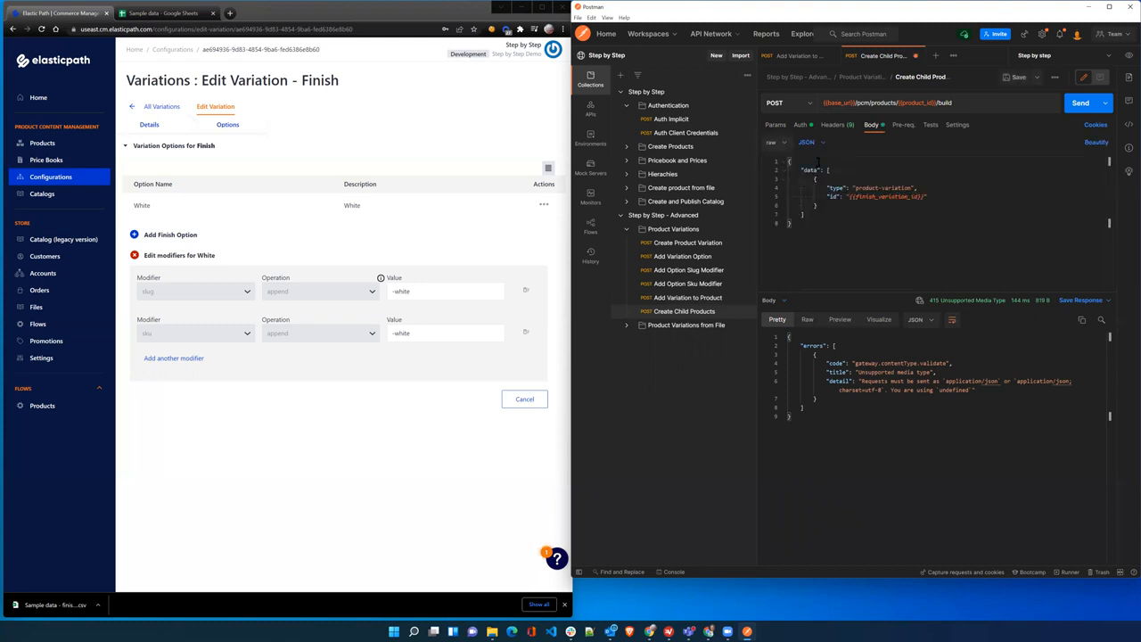
left_click_drag(784, 210, 760, 153)
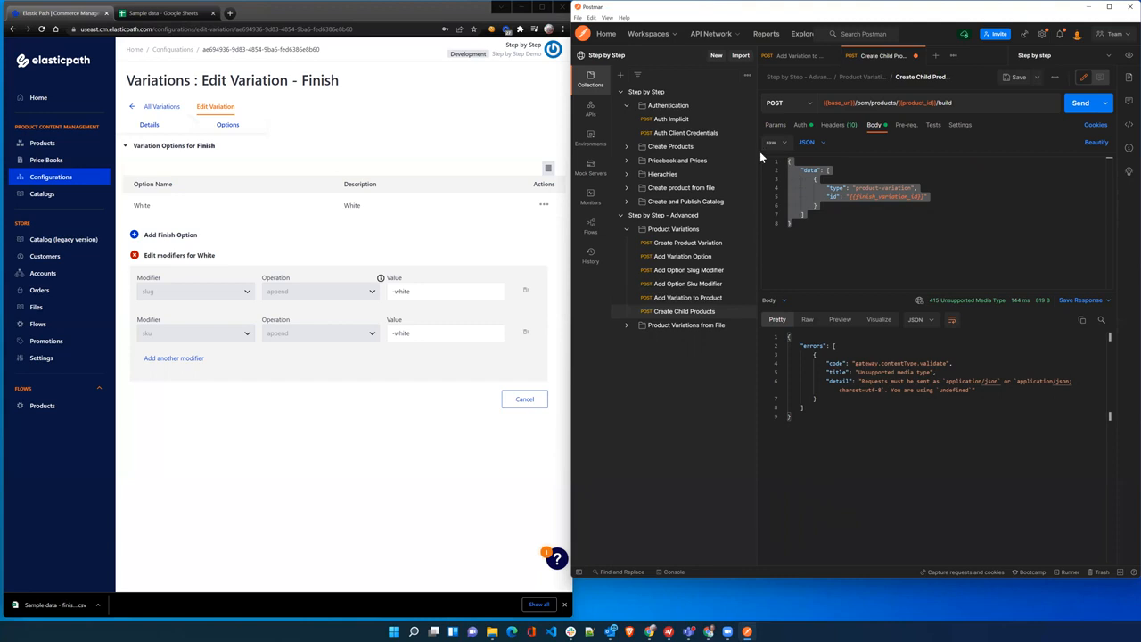
key("BackSpace")
left_click(1069, 113)
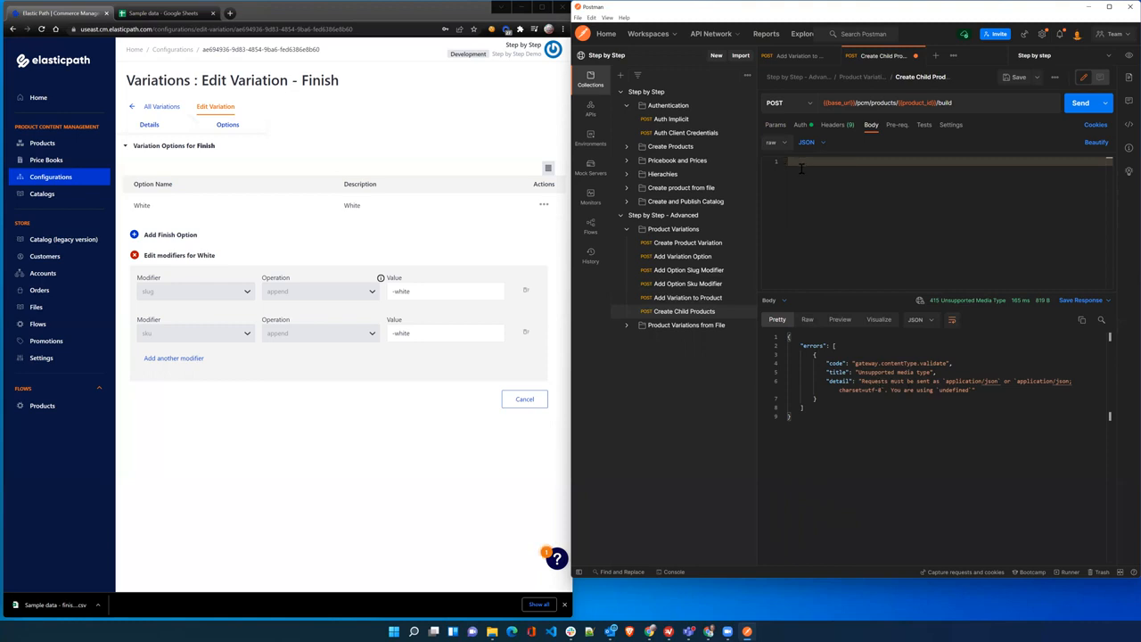
type("{")
left_click(1078, 107)
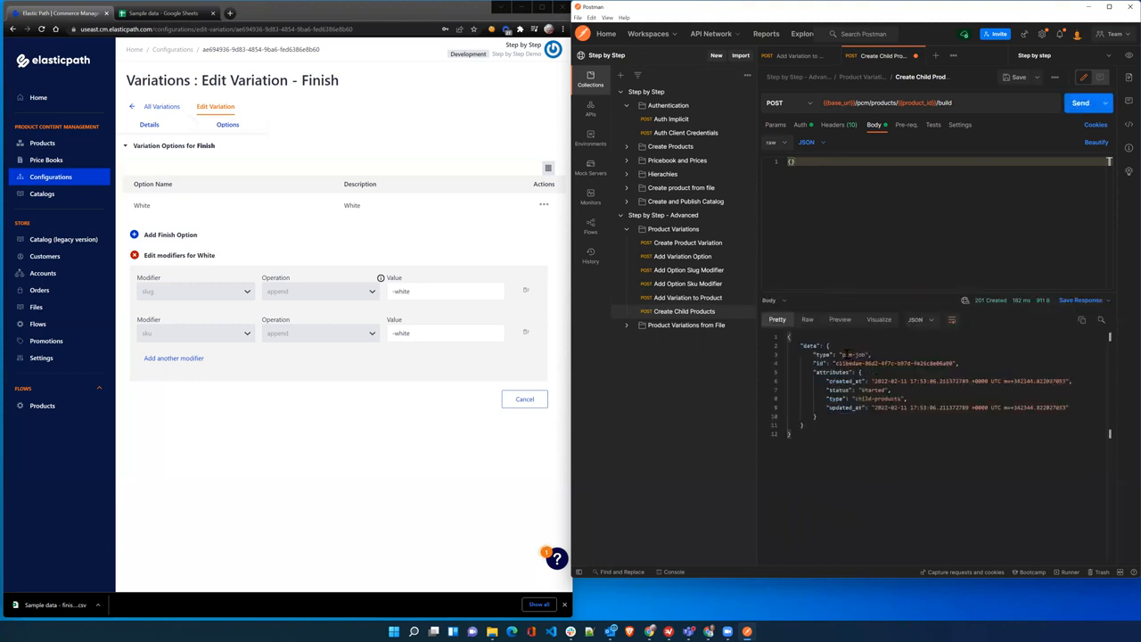
- Examine the job type in the response, and switch to Commerce Manager to check the product list for the child product
left_click_drag(843, 353, 871, 354)
left_click(39, 147)
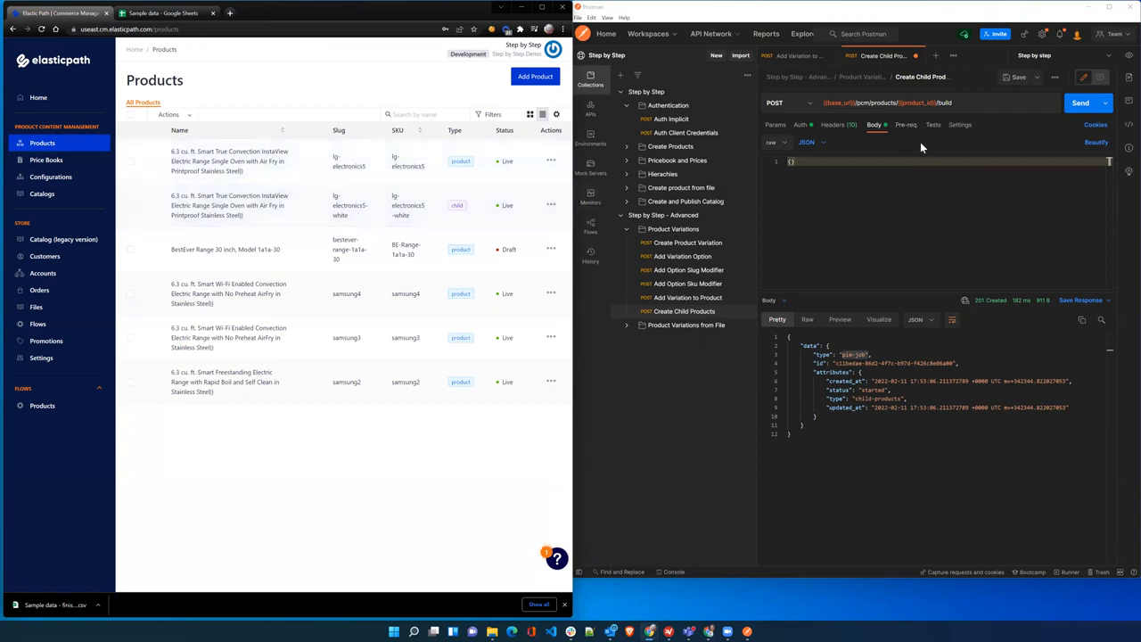
- Return to Postman, save the Create Child Products request and close all open request and folder tabs
left_click(627, 326)
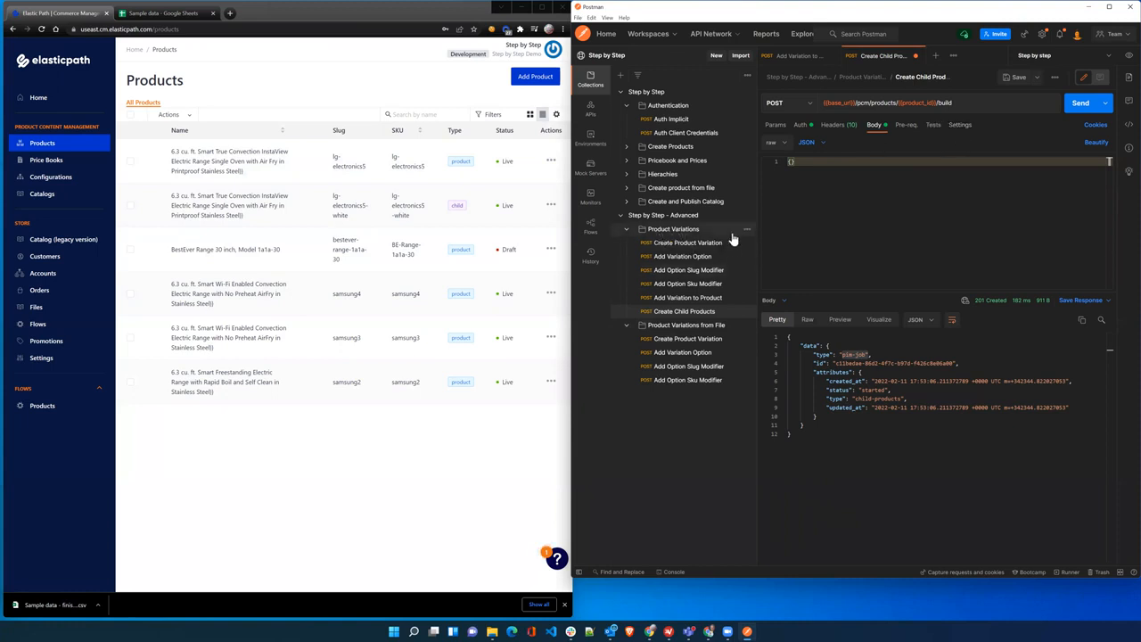
left_click(697, 233)
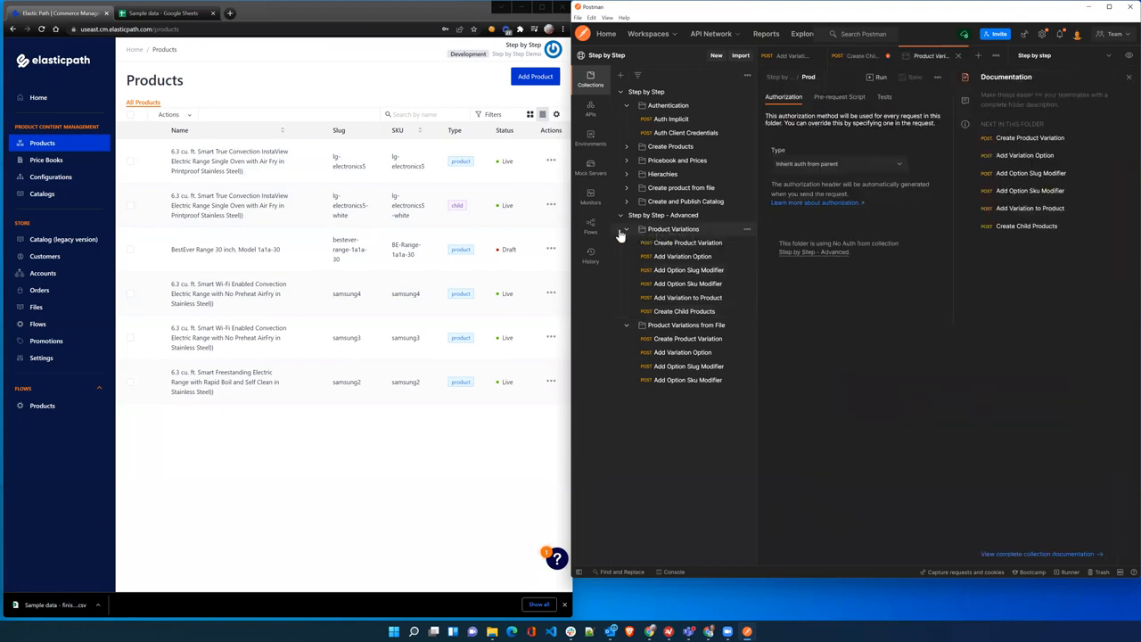
left_click(628, 234)
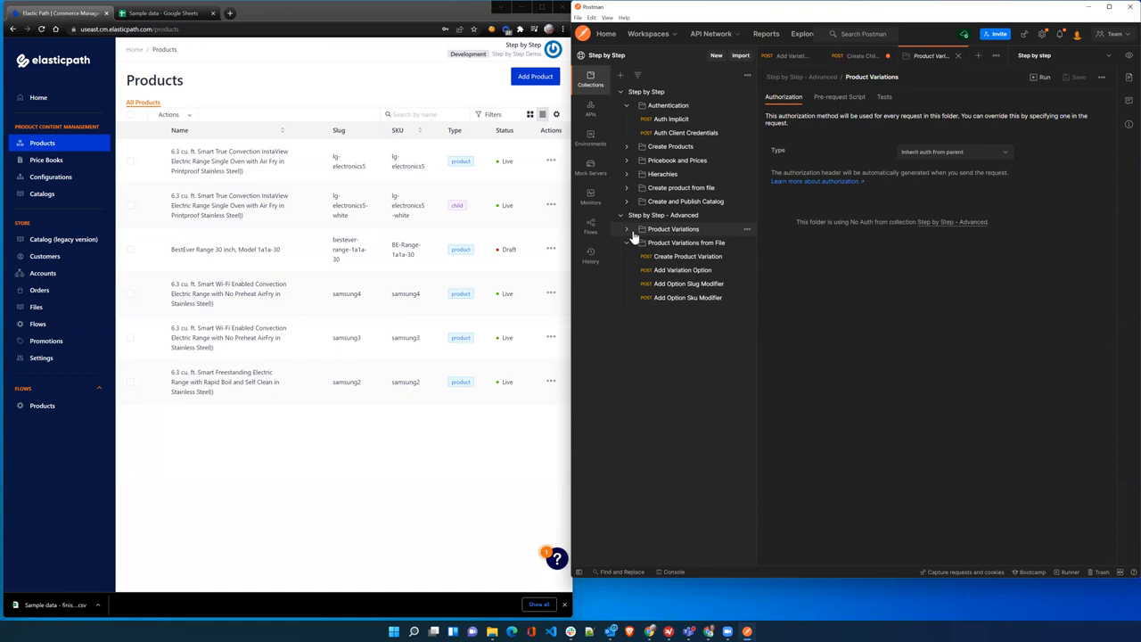
left_click(860, 56)
left_click(1014, 78)
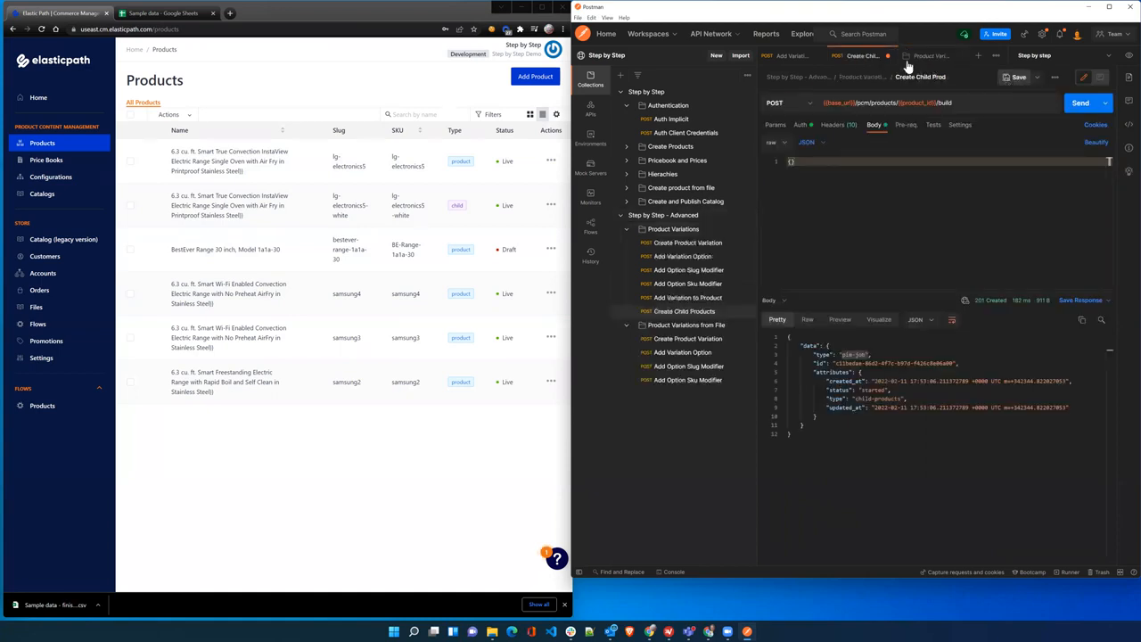
left_click(887, 56)
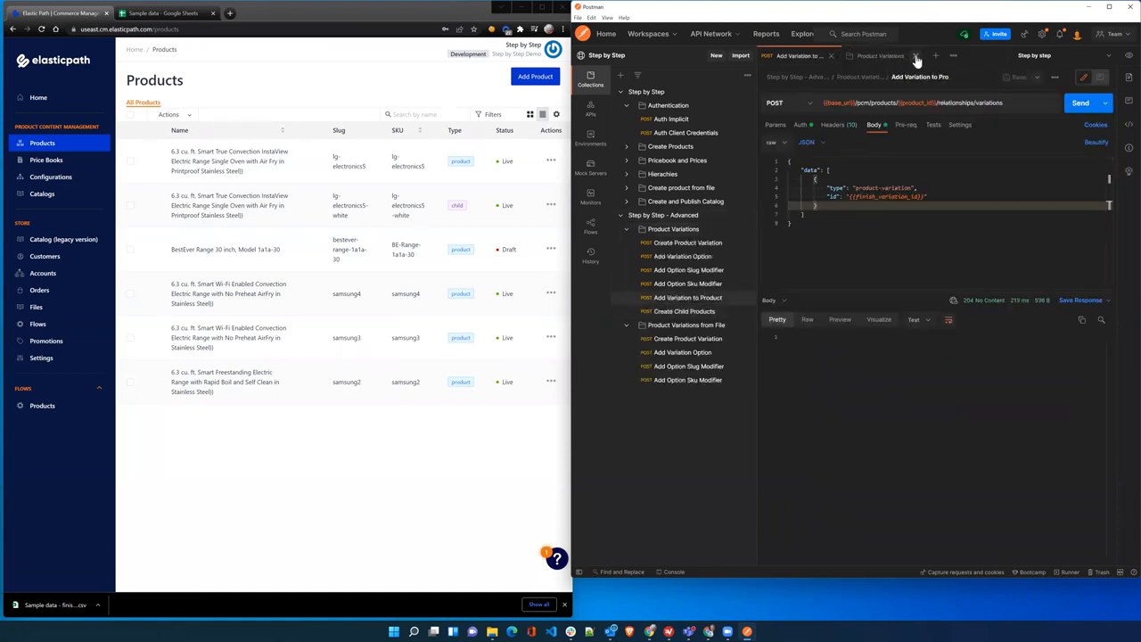
left_click(915, 56)
left_click(830, 57)
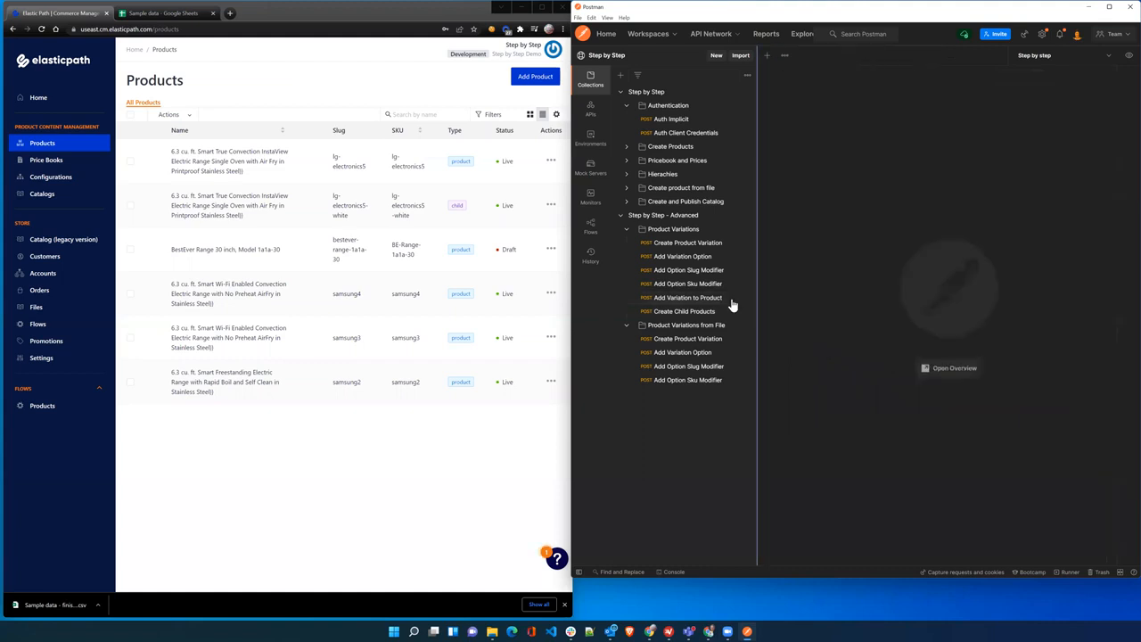
- Open the Create Product Variation request in the Product Variations from File folder and display its body
left_click(696, 326)
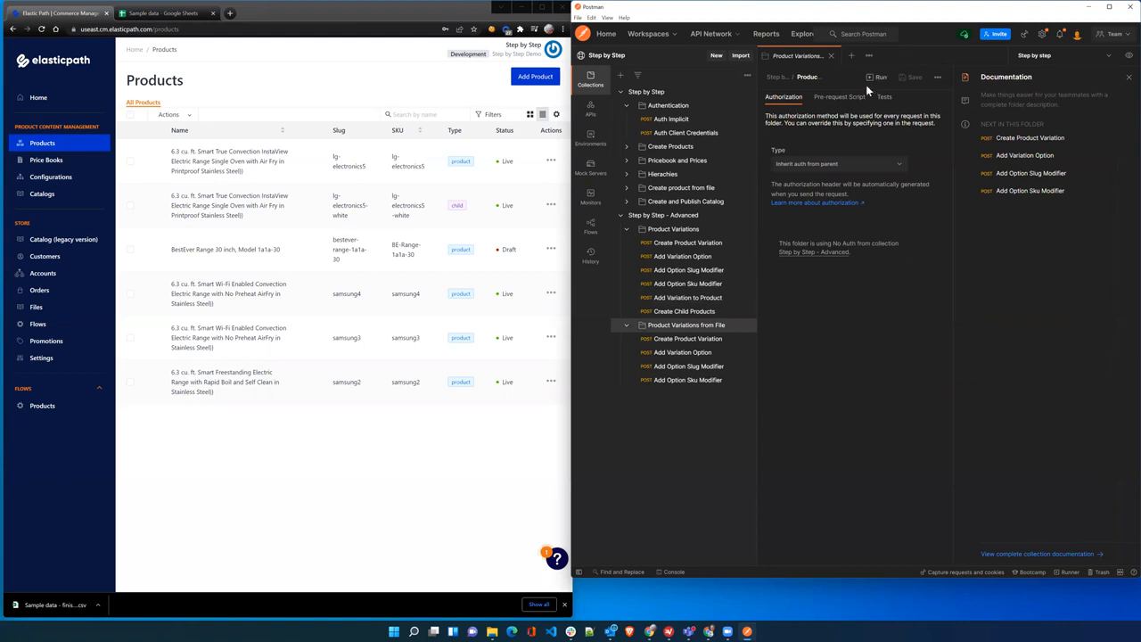
left_click(684, 341)
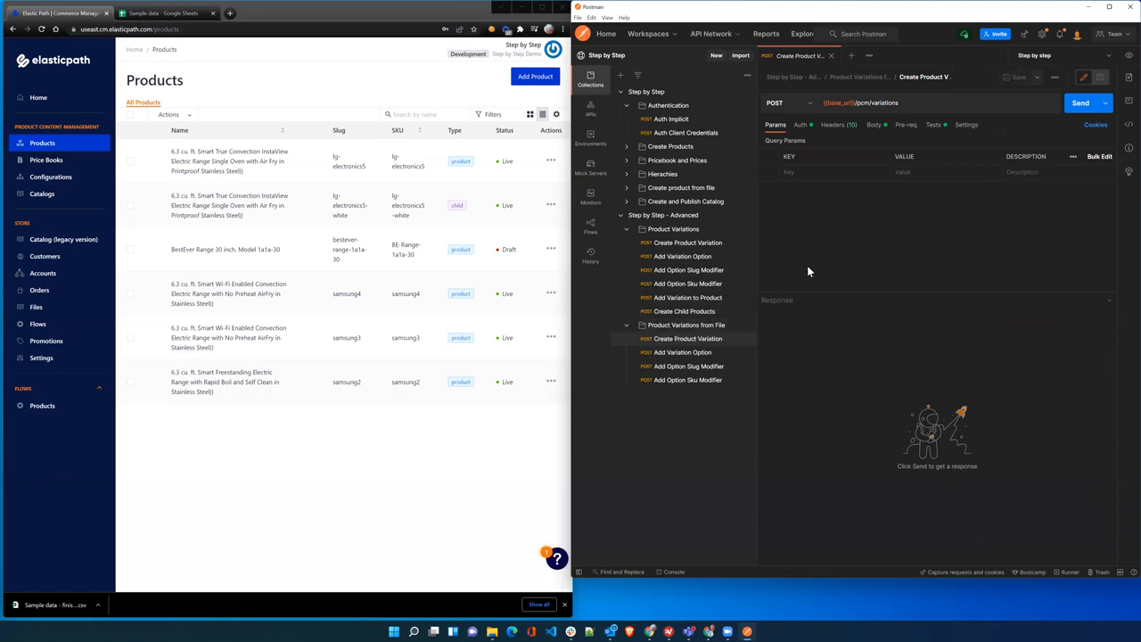
left_click(874, 126)
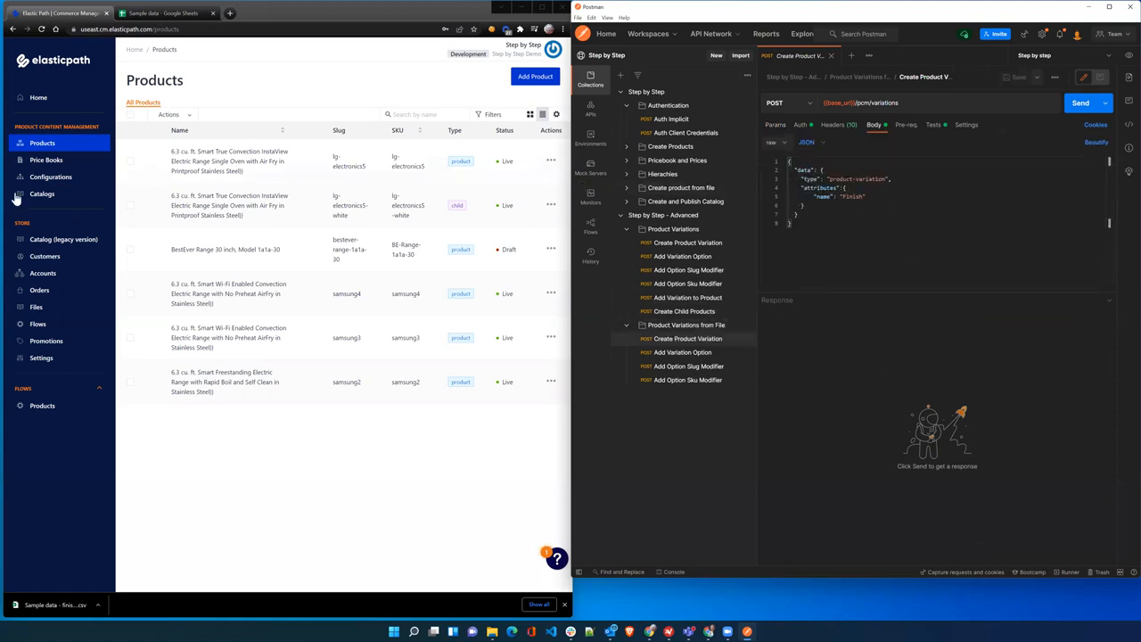
- Delete the child product lg-electronics5-white from the product list in Commerce Manager
left_click(550, 205)
left_click(517, 239)
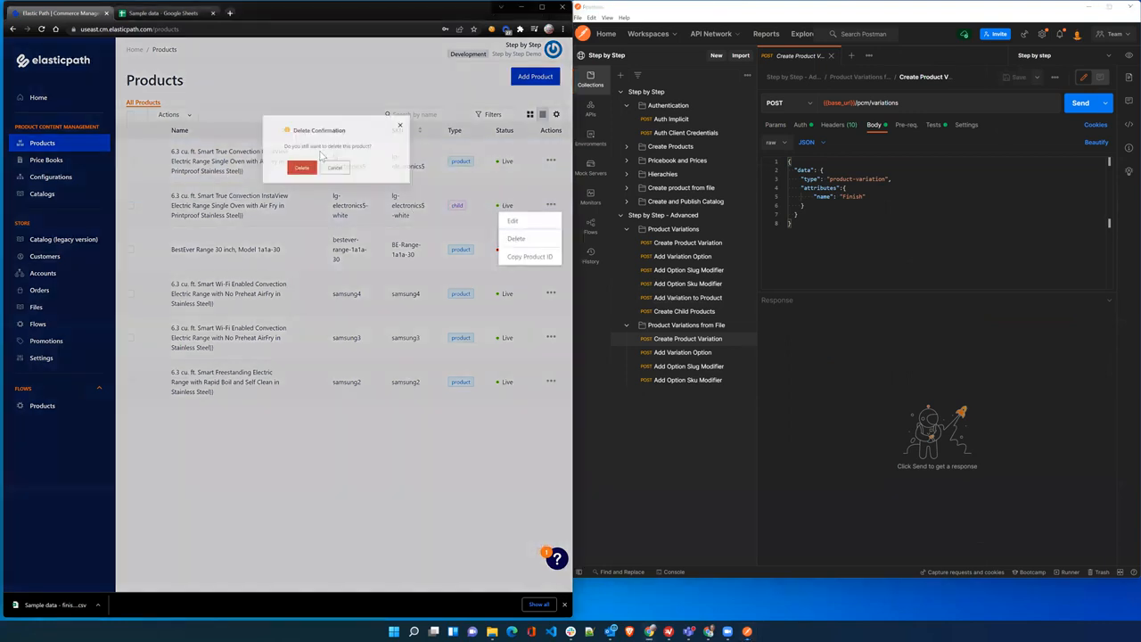
left_click(242, 149)
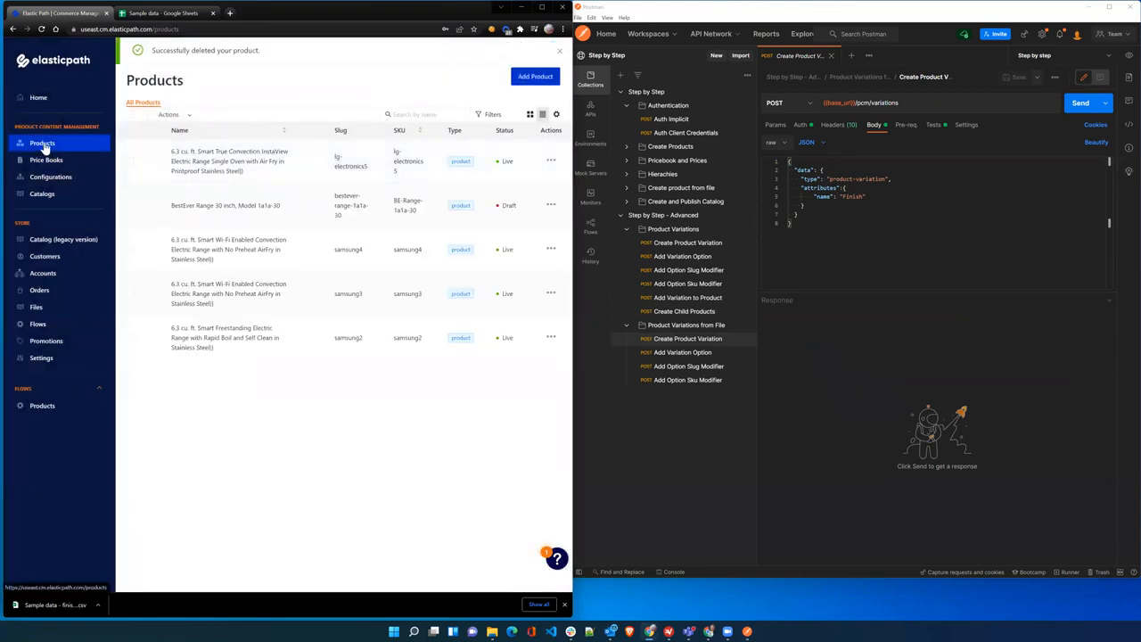
- Try to delete the Finish variation from the Commerce Manager configurations
left_click(46, 177)
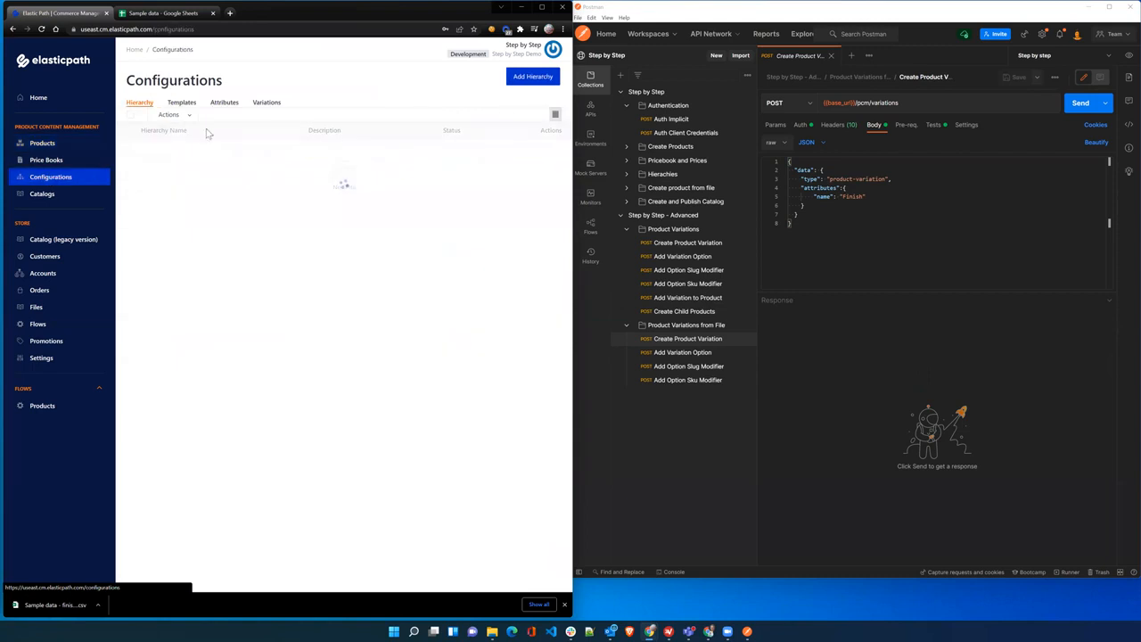
left_click(267, 102)
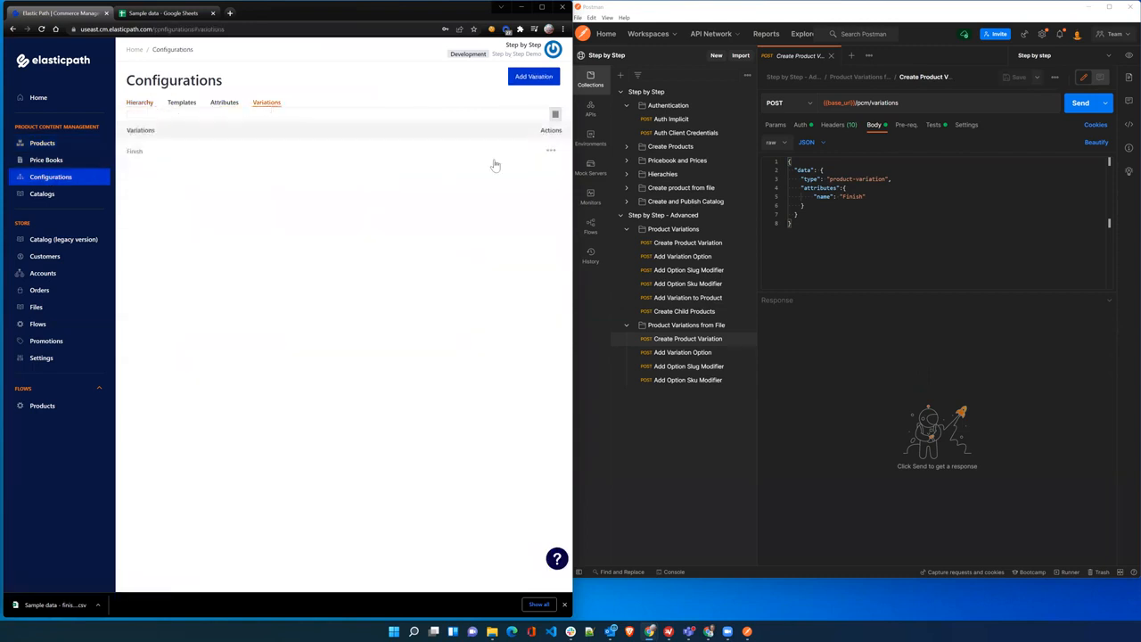
left_click(550, 151)
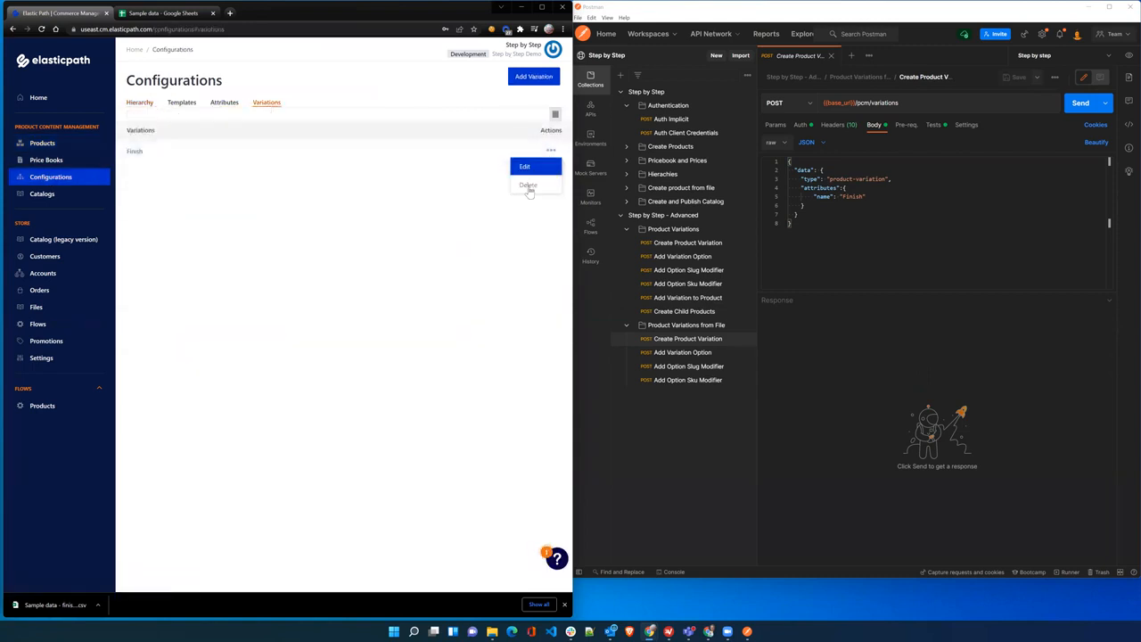
left_click(529, 187)
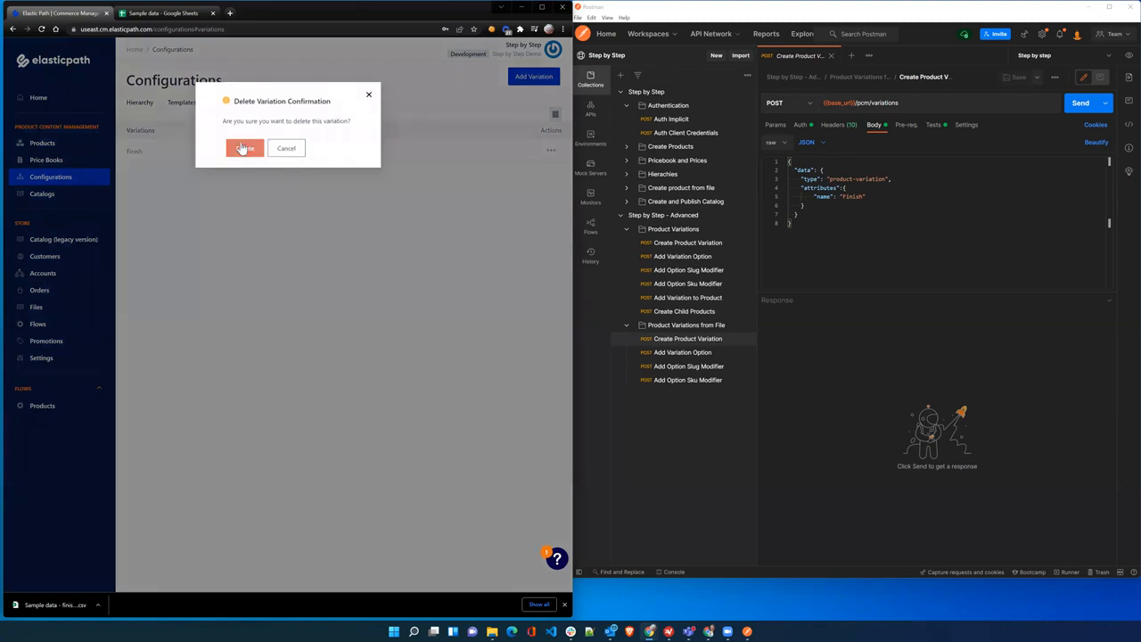
left_click(241, 148)
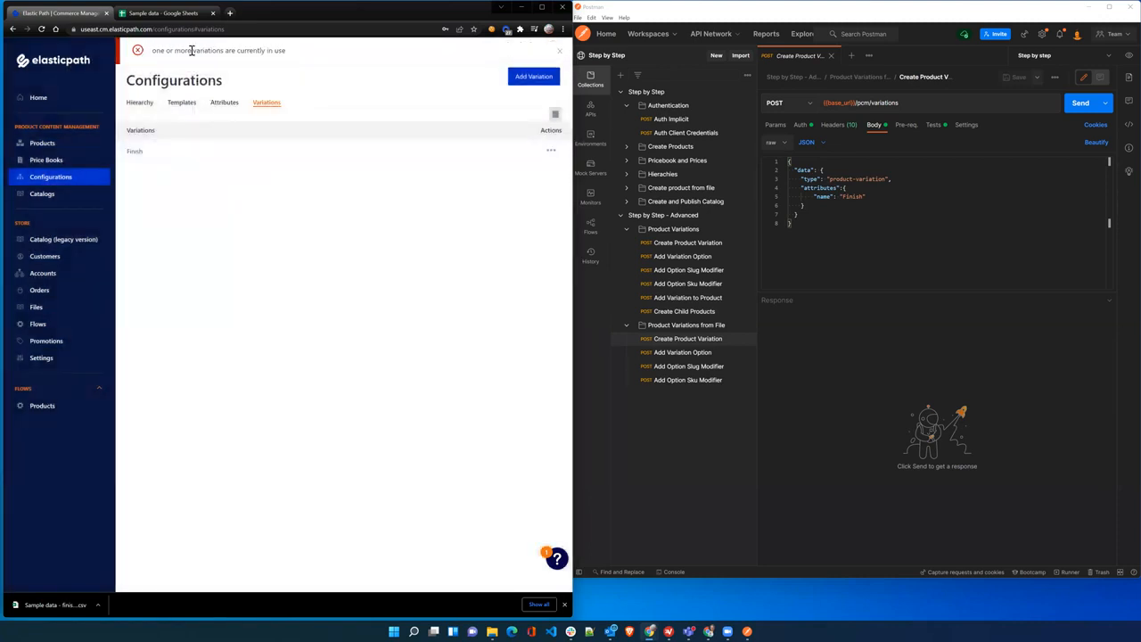
- Remove the associated Finish variation from the lg-electronics5 product
left_click(52, 145)
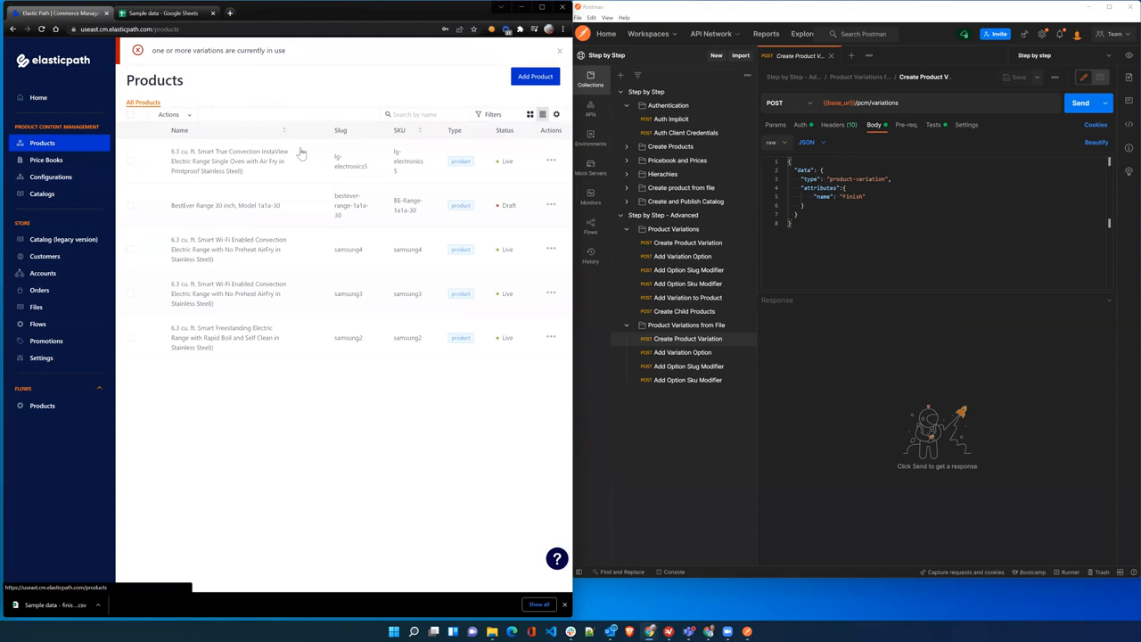
left_click(274, 164)
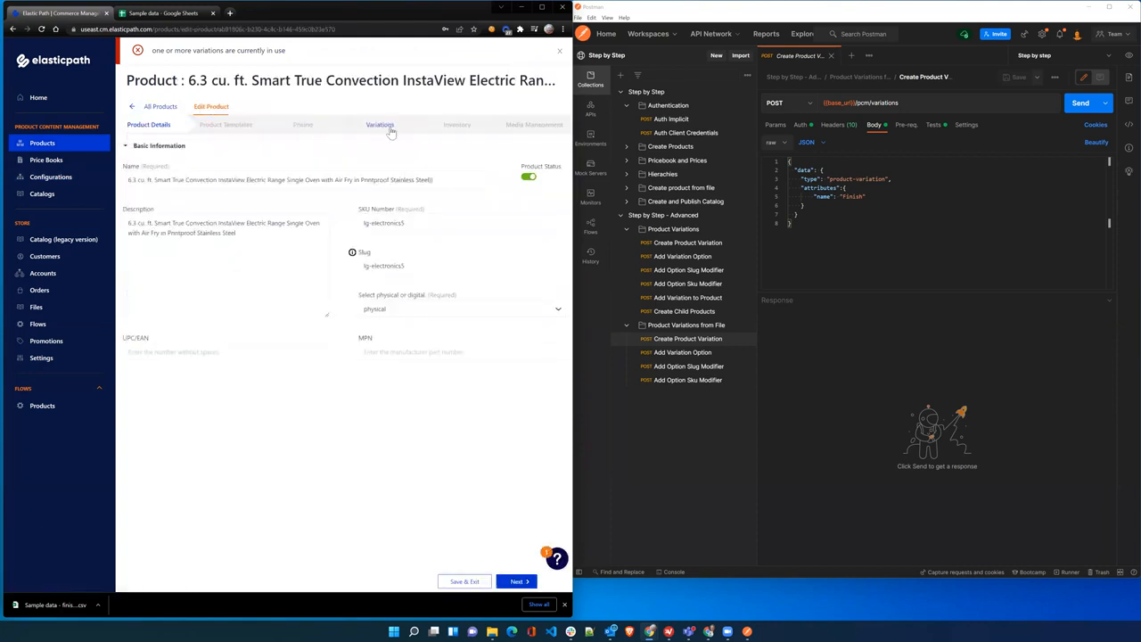
left_click(390, 131)
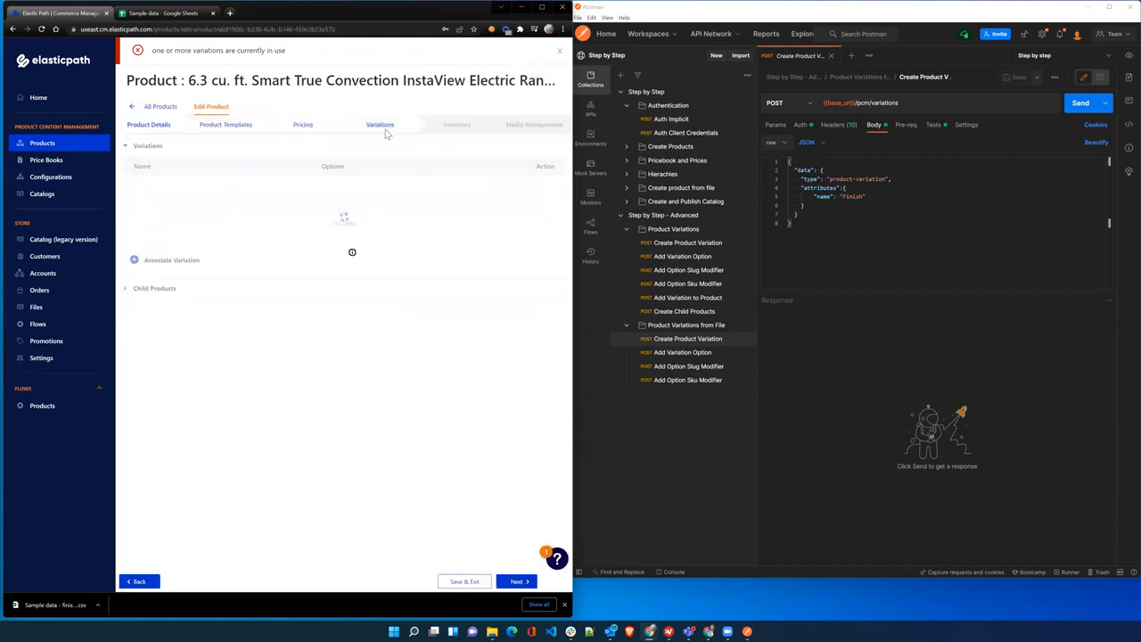
left_click(540, 193)
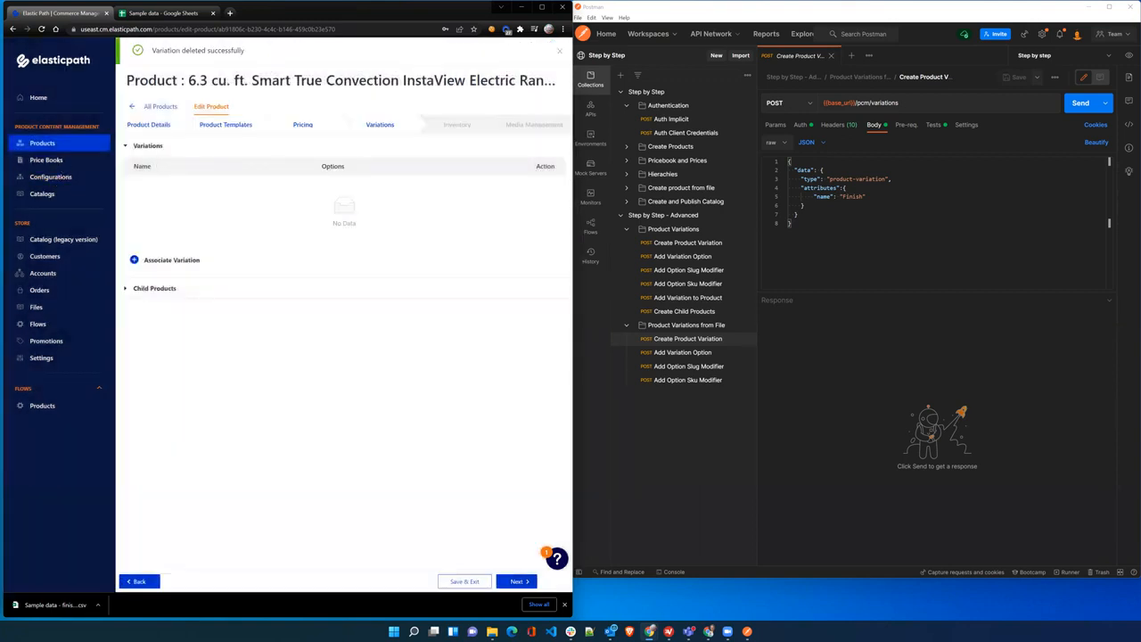
- Return to the configured variations and delete the Finish variation
left_click(50, 177)
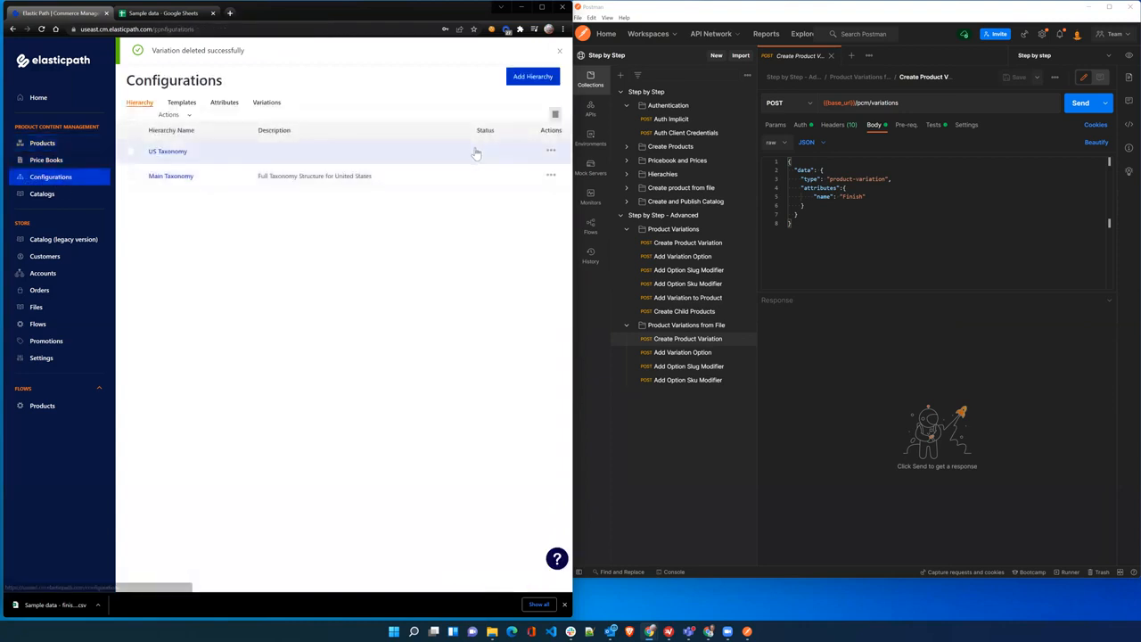
left_click(277, 109)
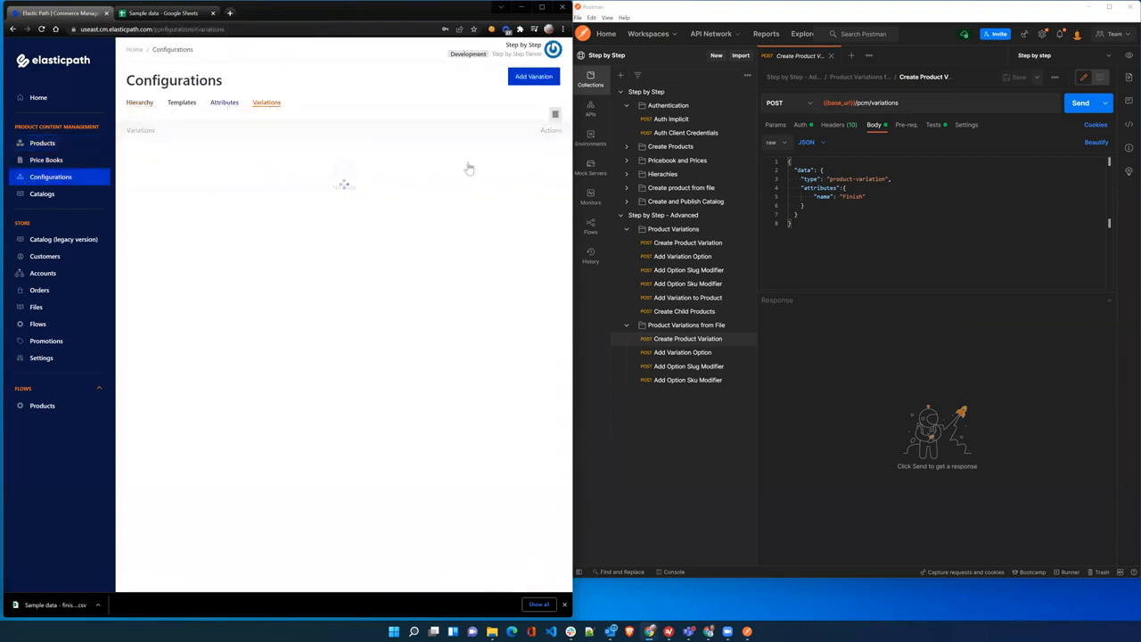
left_click(550, 153)
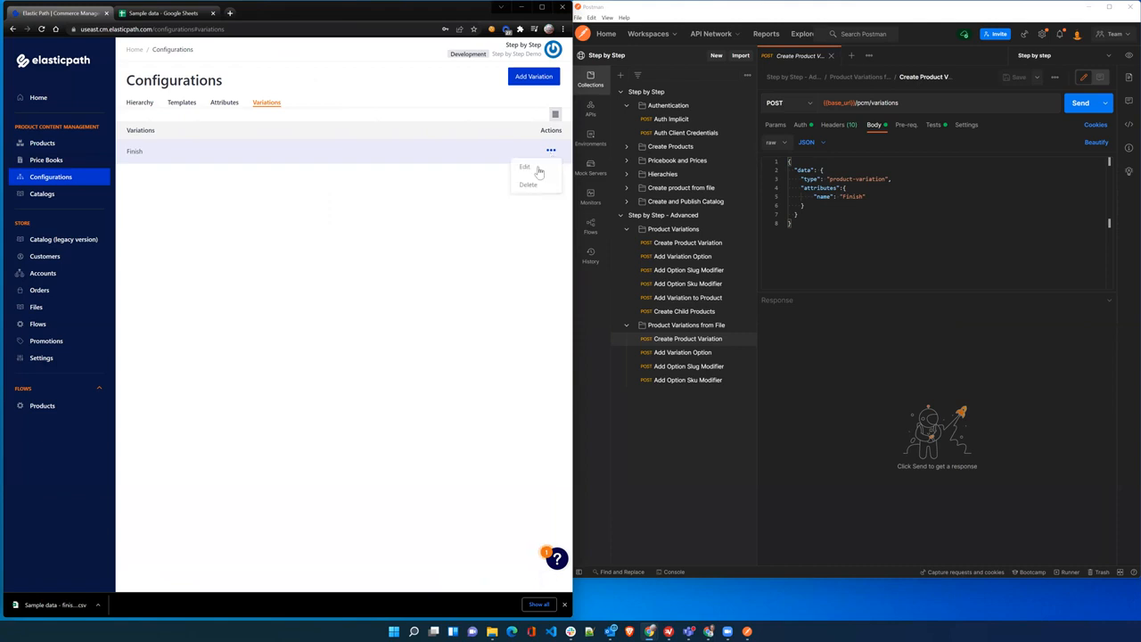
left_click(531, 182)
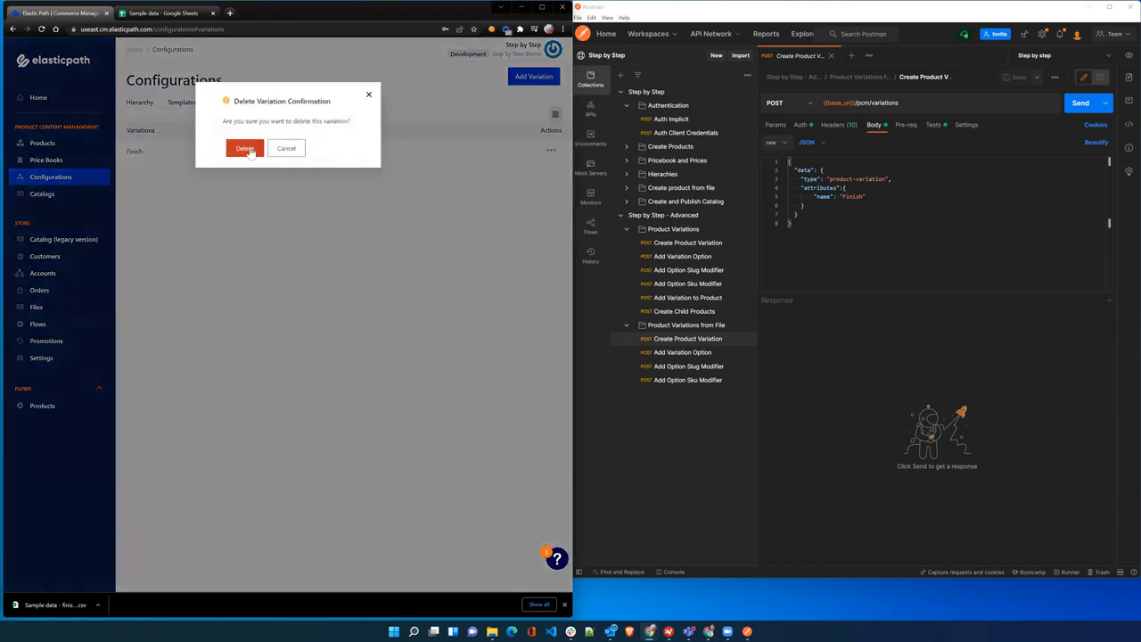
left_click(247, 150)
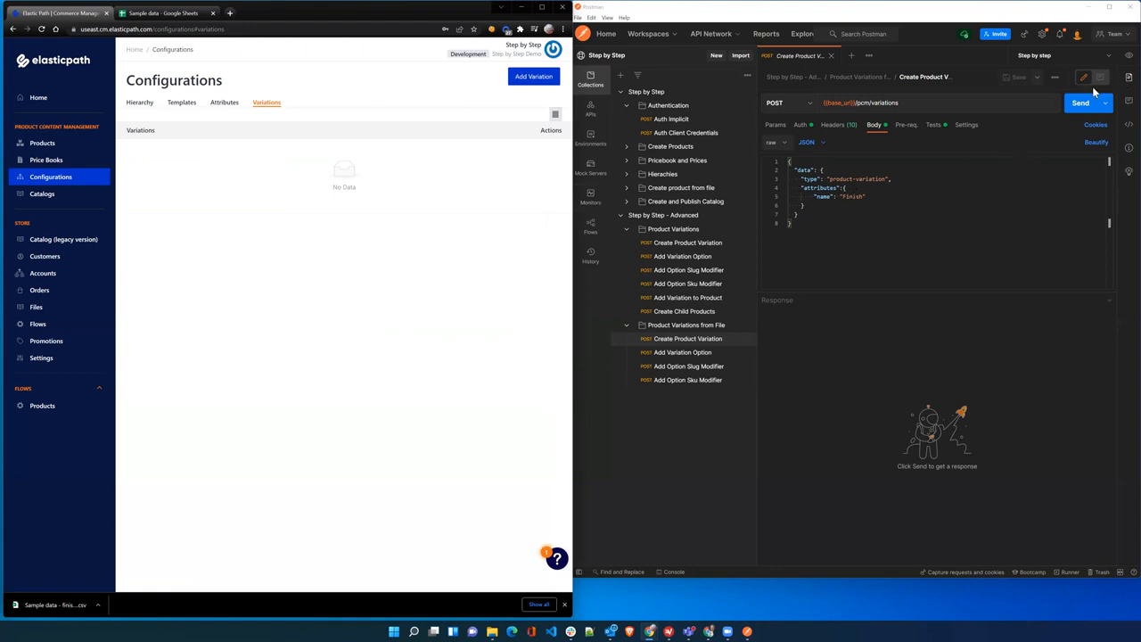
- Send the Create Product Variation request in Postman, and start selecting a data file in the runner for the Product Variations from File folder
left_click(1077, 106)
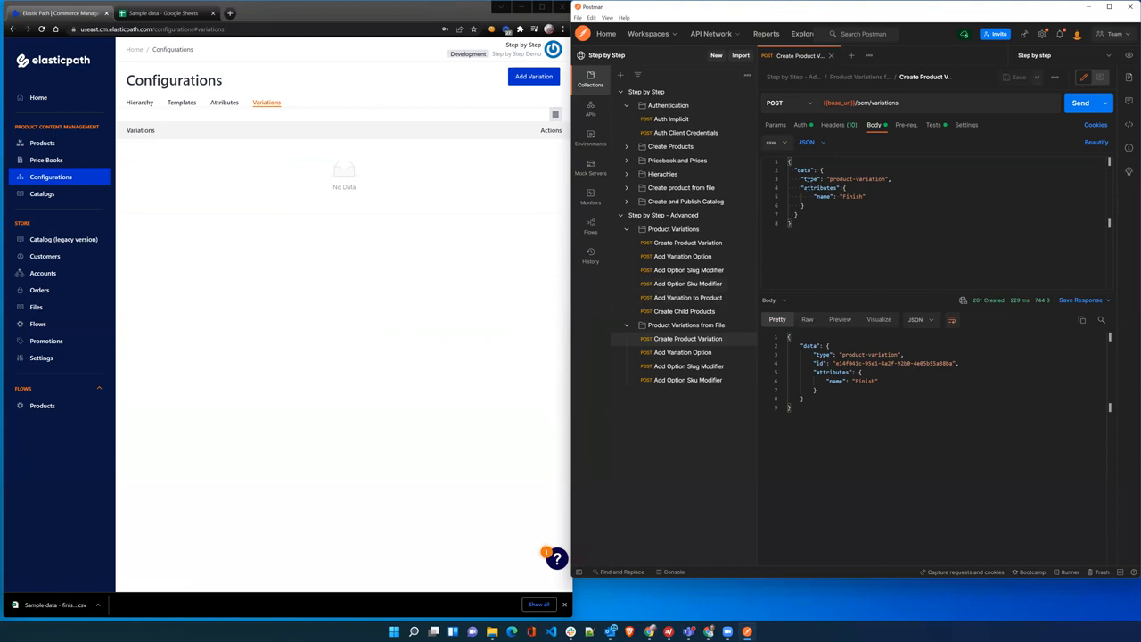
left_click(691, 328)
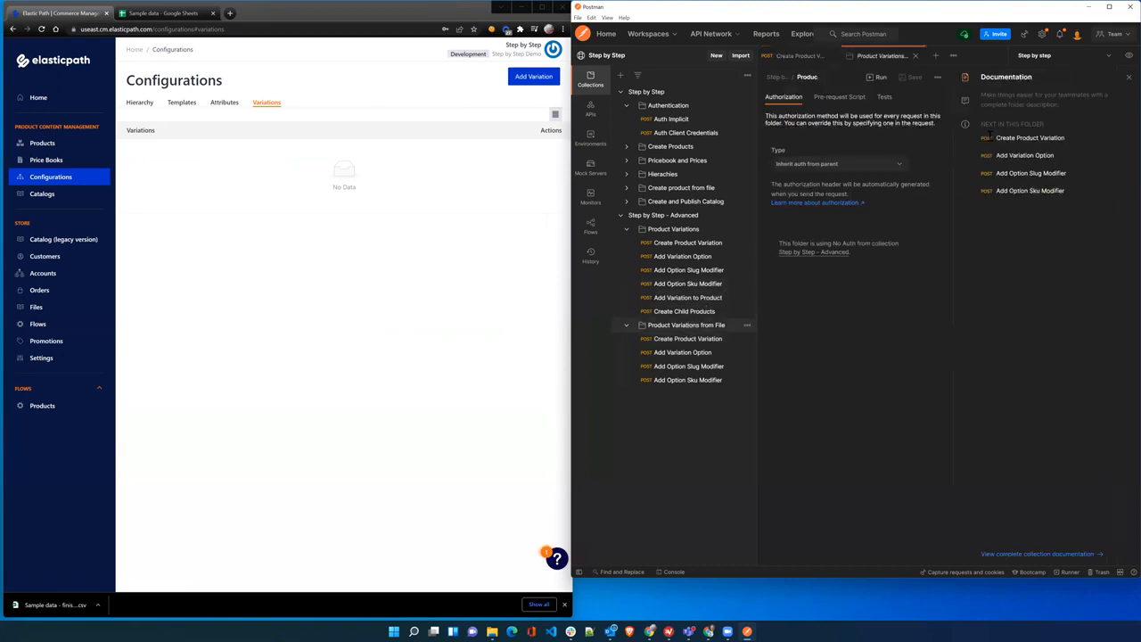
left_click(880, 78)
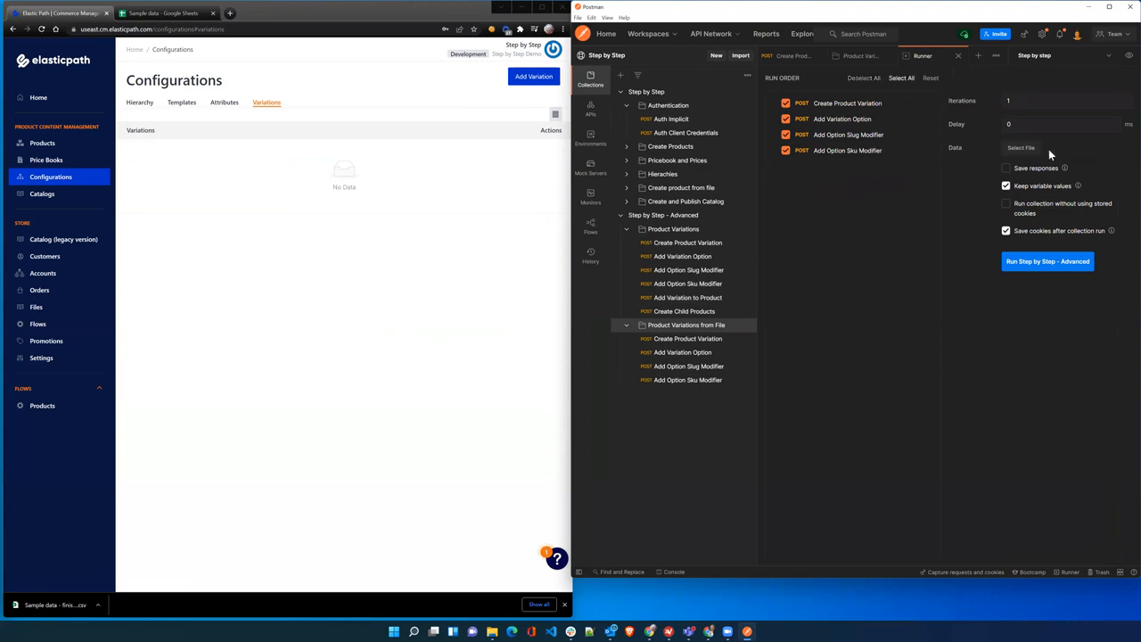
left_click(1021, 147)
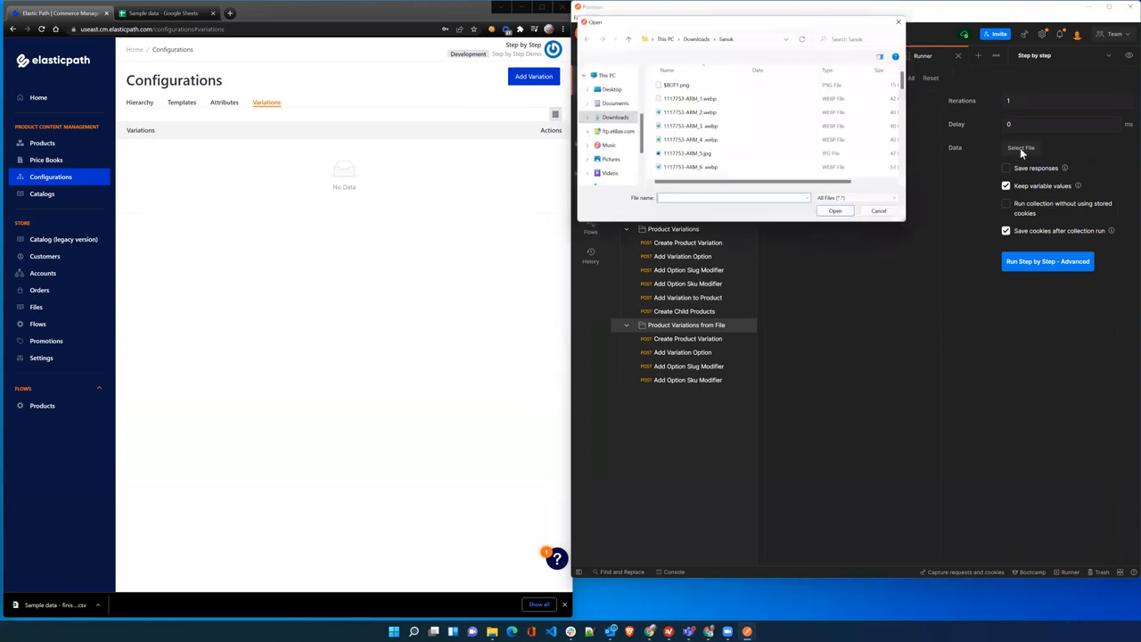
- Browse to the demo folder inside Downloads to look for the data file
left_click(733, 37)
left_click(731, 38)
key("BackSpace")
key("BackSpace")
key("BackSpace")
key("BackSpace")
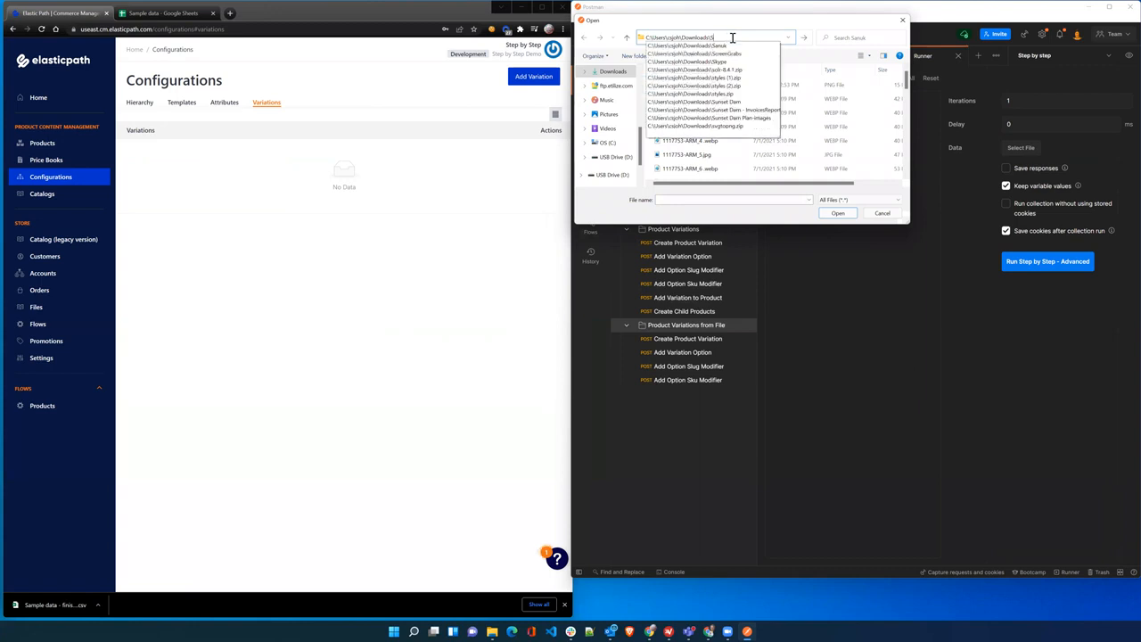
key("BackSpace")
type("de")
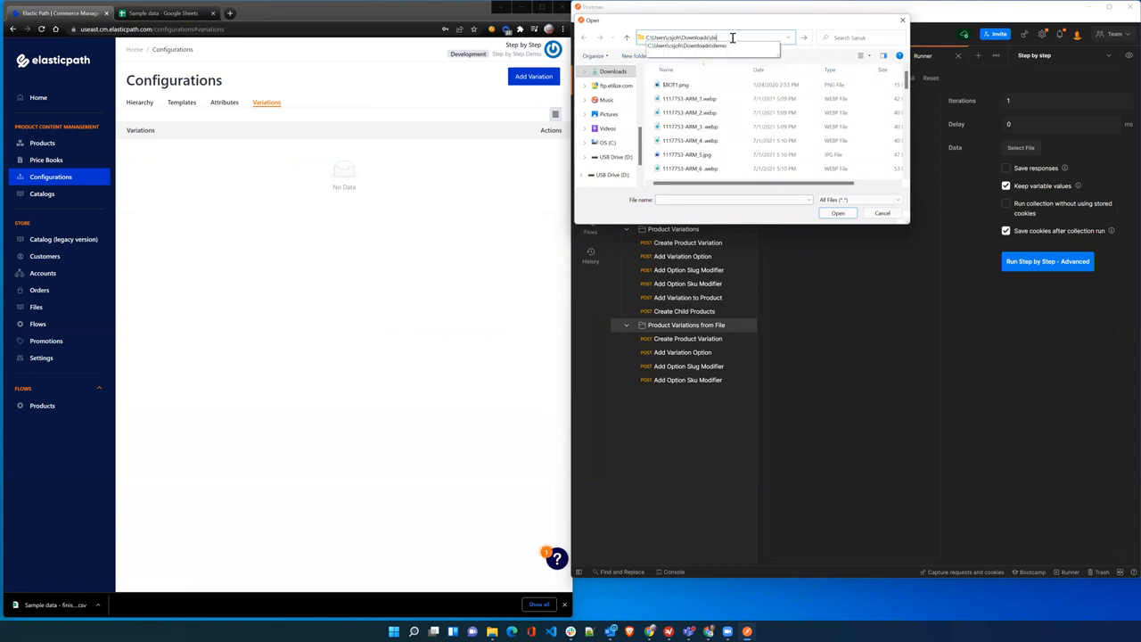
type("mo")
key("Return")
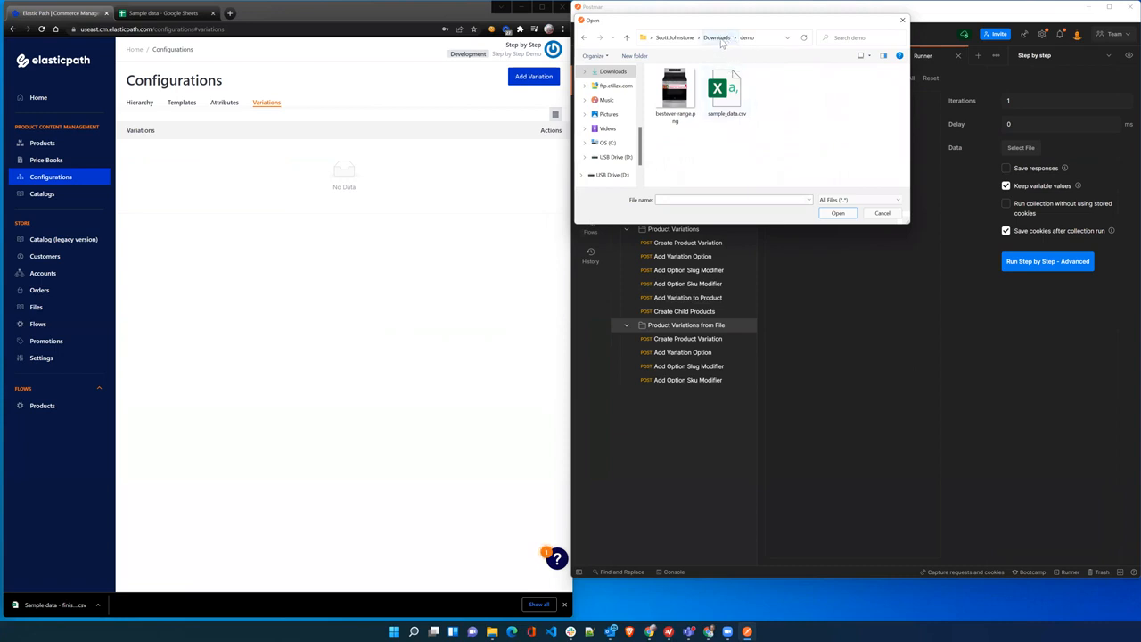
- Load "Sample data - finishes.csv" from the Downloads folder as the runner's data file
left_click(721, 41)
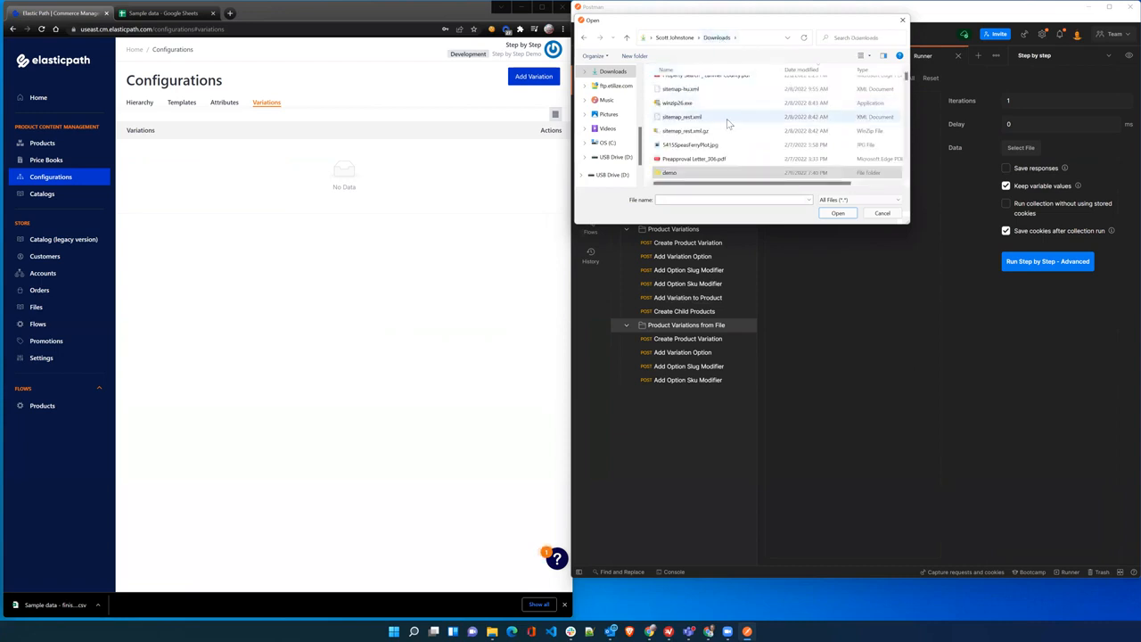
left_click(701, 96)
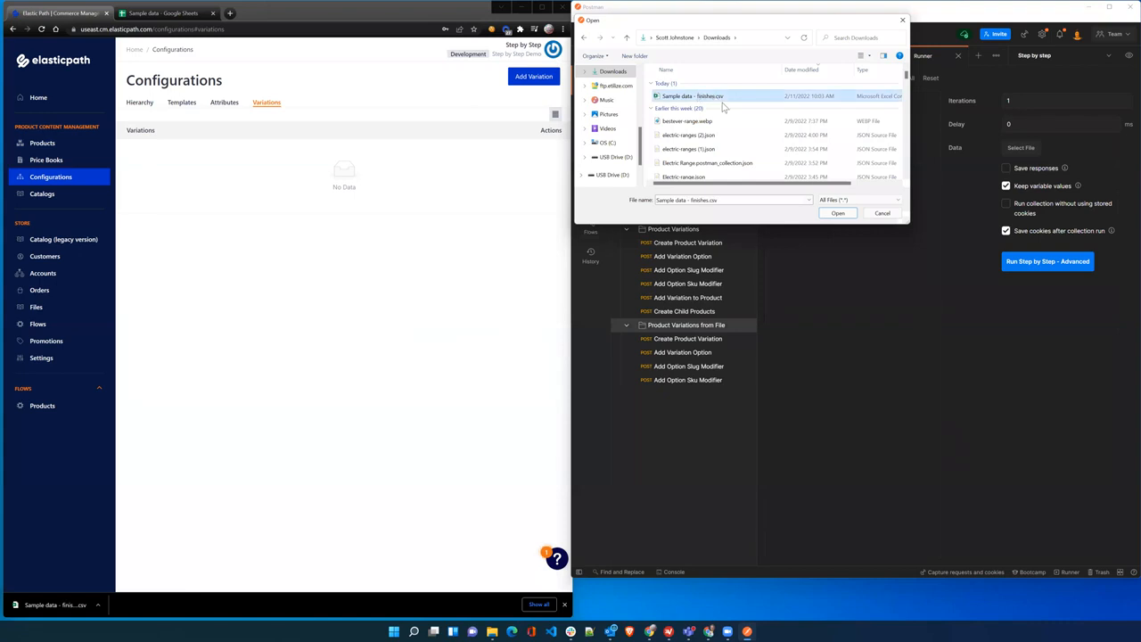
left_click(834, 213)
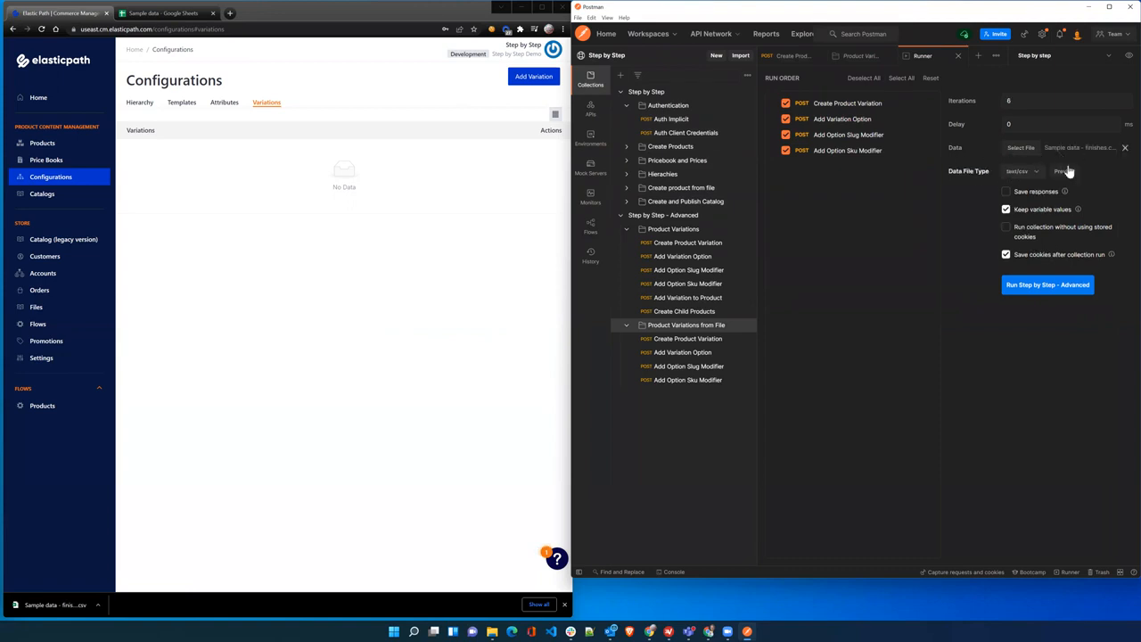
- Preview the data file, examine the finish_label and finish_name values for each iteration, and close the preview
left_click(1067, 169)
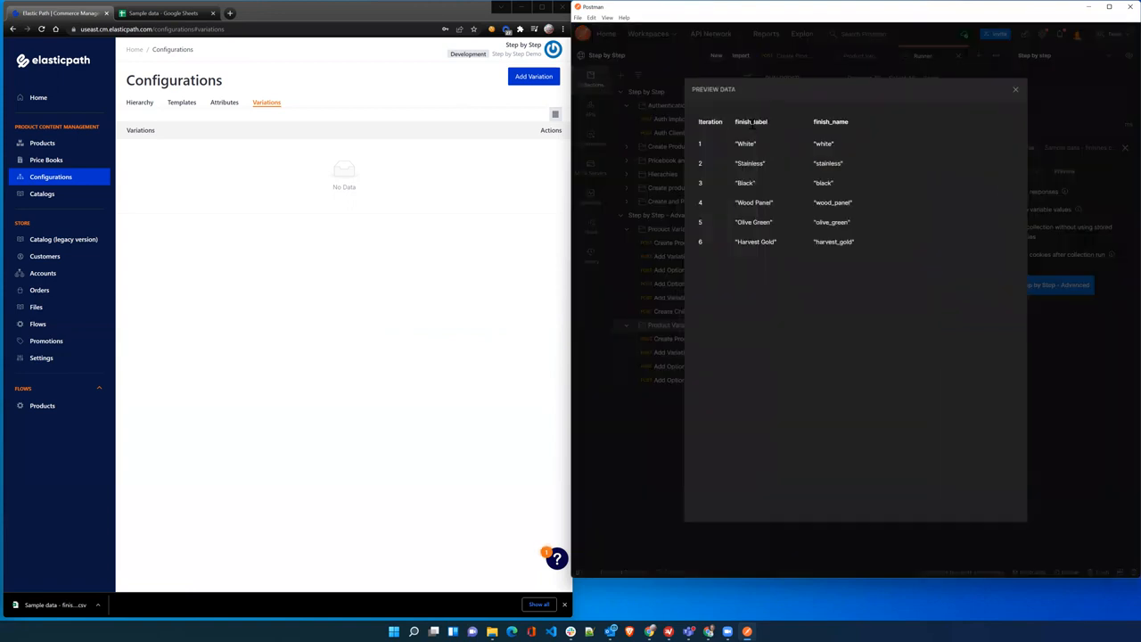
left_click_drag(736, 121, 767, 123)
left_click(743, 143)
left_click_drag(749, 163, 751, 166)
left_click(740, 145)
left_click(1014, 92)
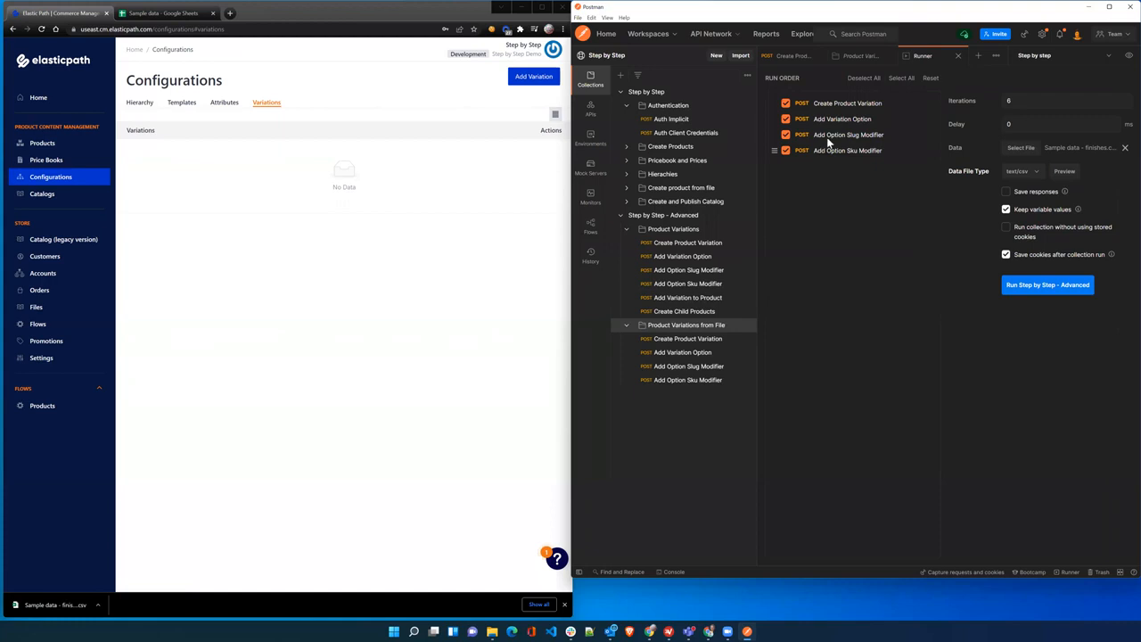
- Run the folder over the data file without Create Product Variation, and open the Finish variation from the refreshed list in Commerce Manager
left_click(1052, 287)
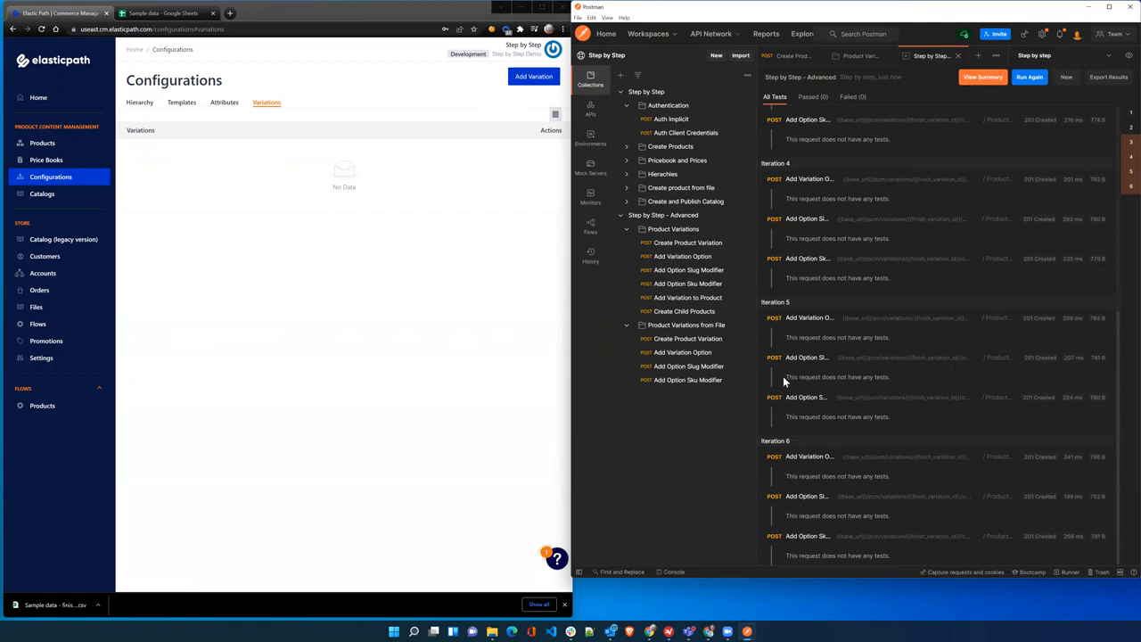
left_click(217, 106)
left_click(268, 104)
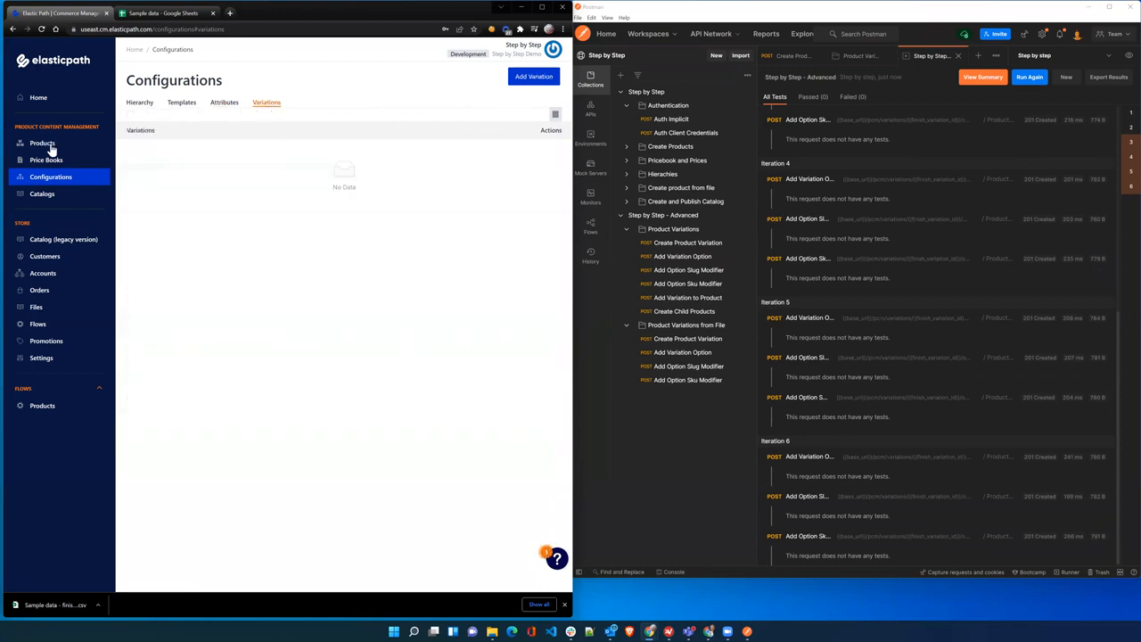
left_click(41, 28)
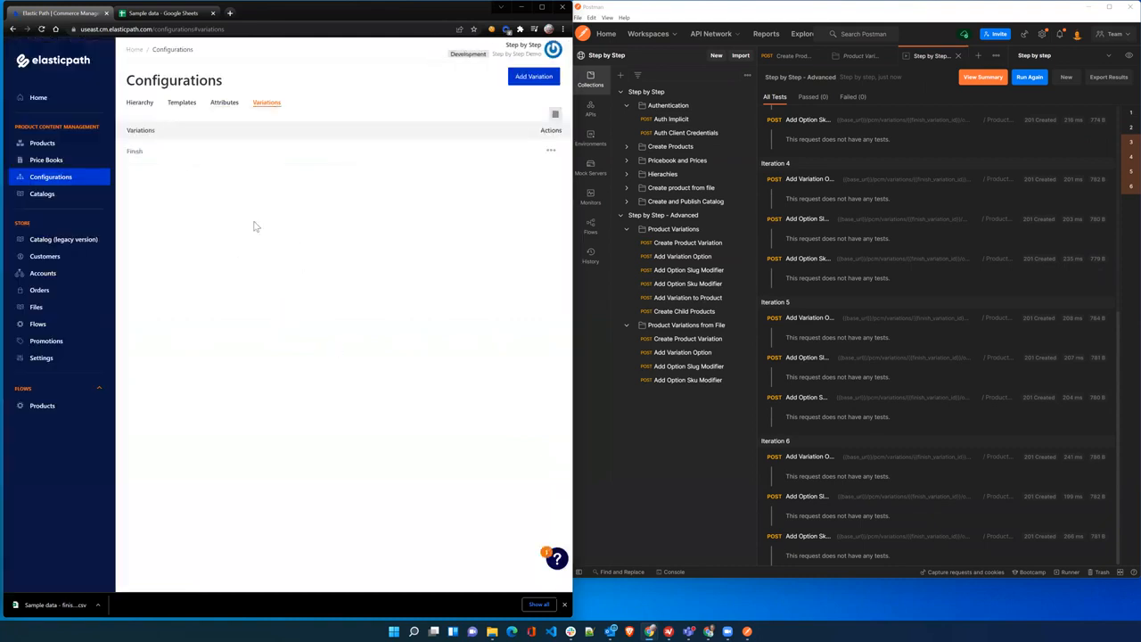
left_click(134, 151)
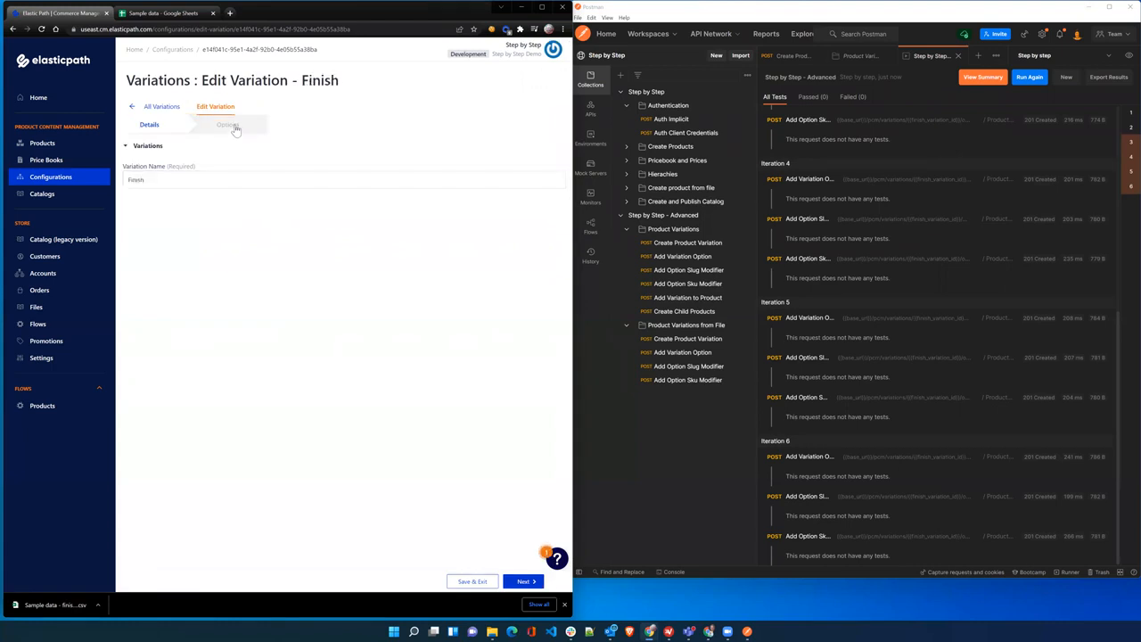
- Review the Finish variation's options, and open the variations section of the 6.3 cu. ft. Smart True Convection InstaView Electric Range product
left_click(250, 130)
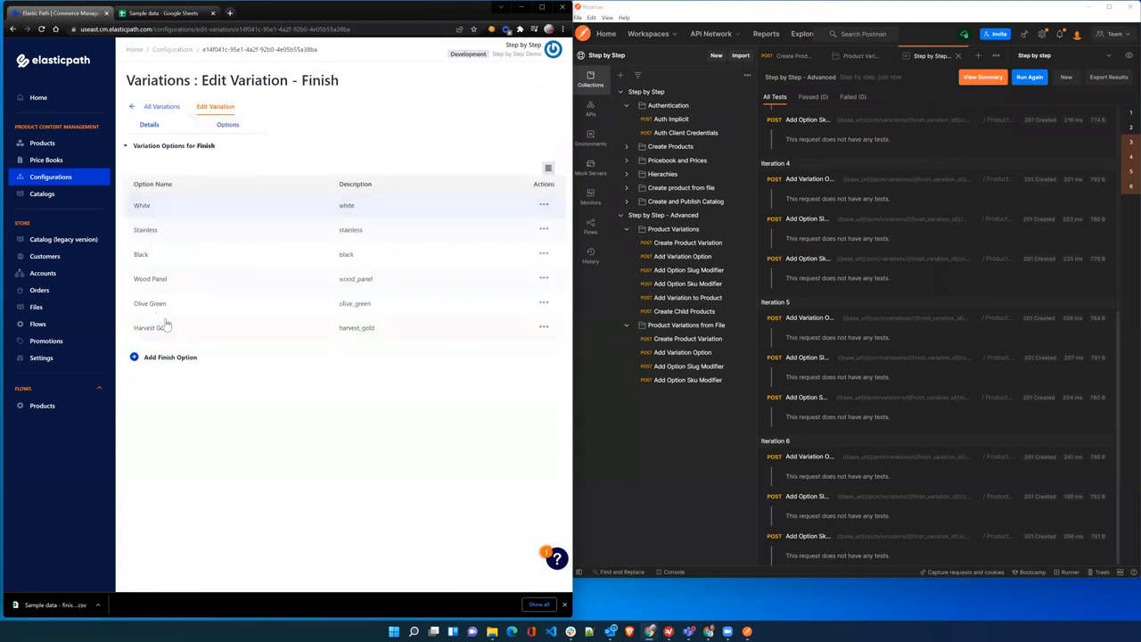
left_click(43, 145)
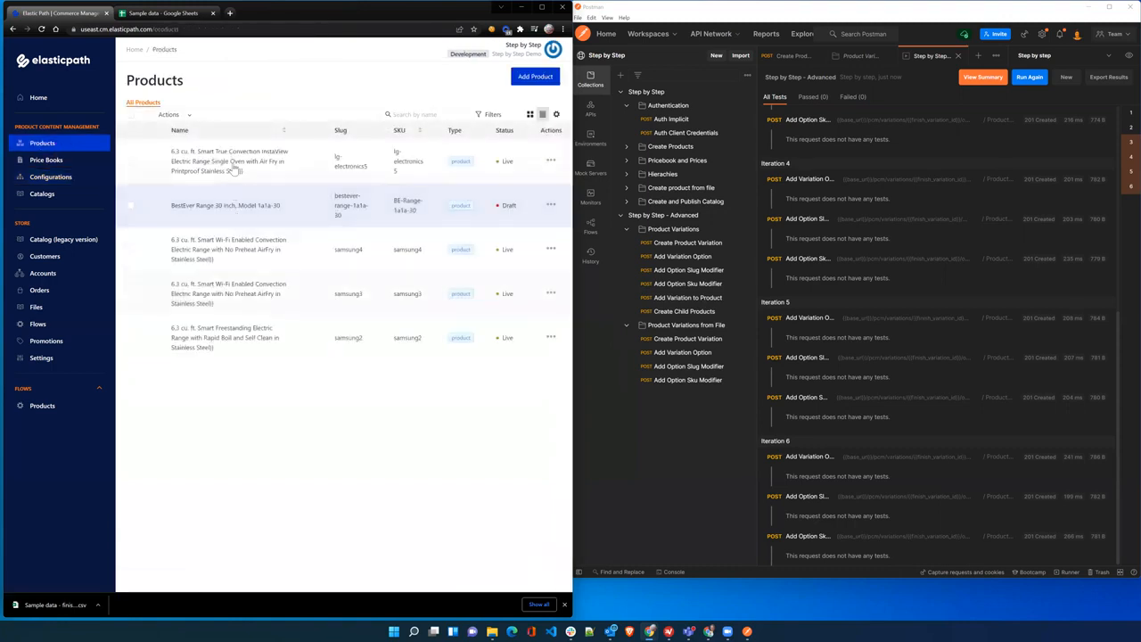
left_click(246, 163)
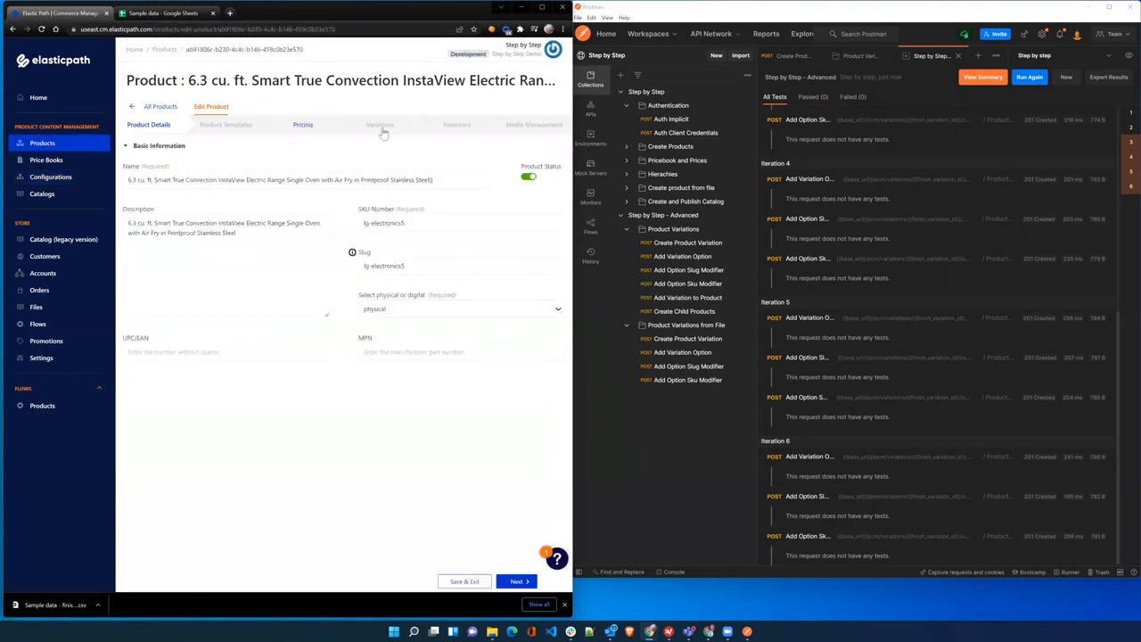
left_click(382, 126)
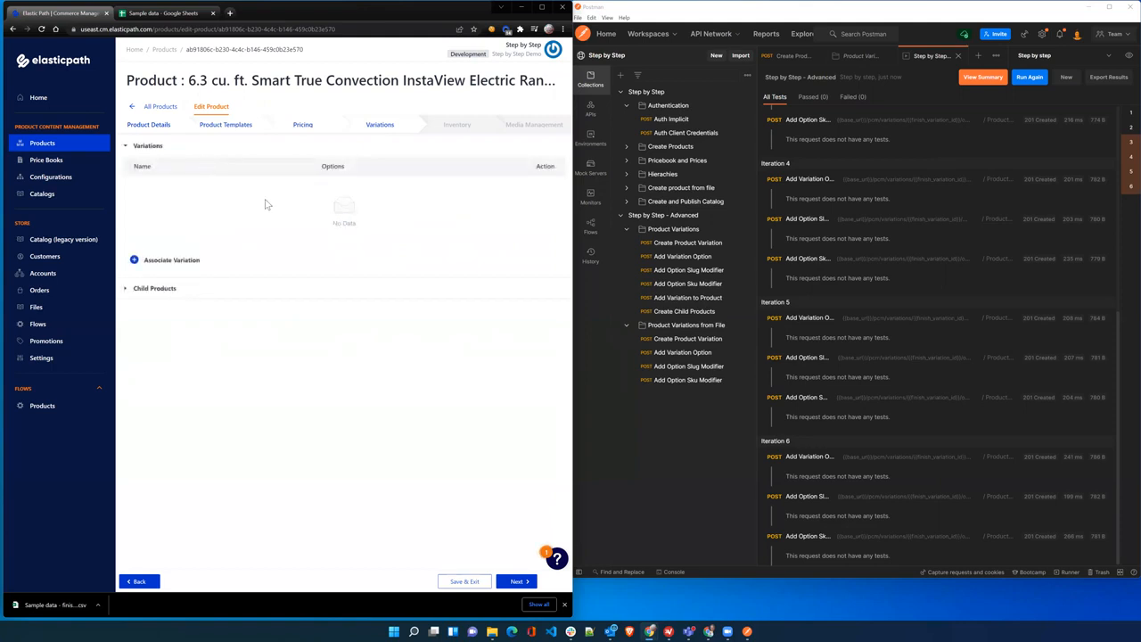
- Associate the Finish variation with the InstaView Electric Range product
left_click(135, 260)
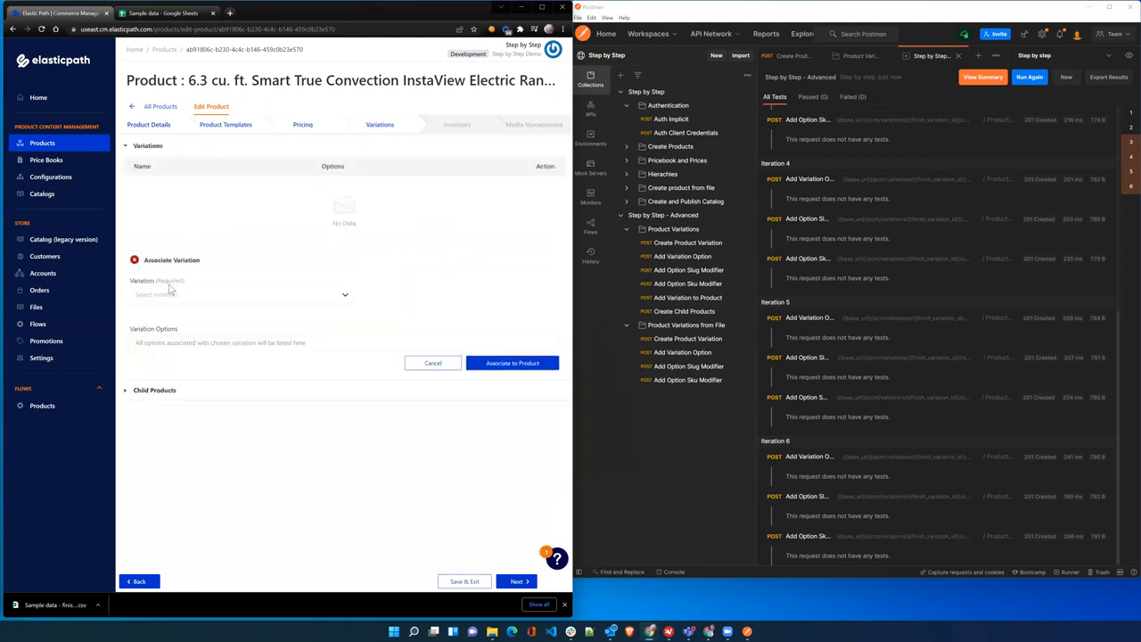
left_click(180, 300)
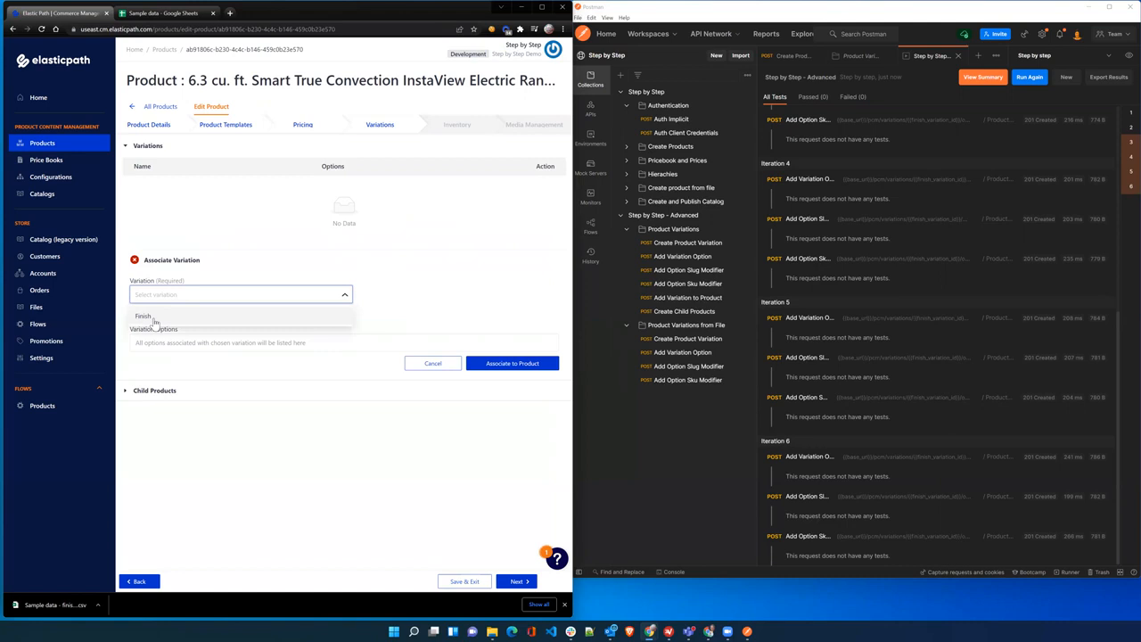
left_click(153, 319)
left_click(511, 364)
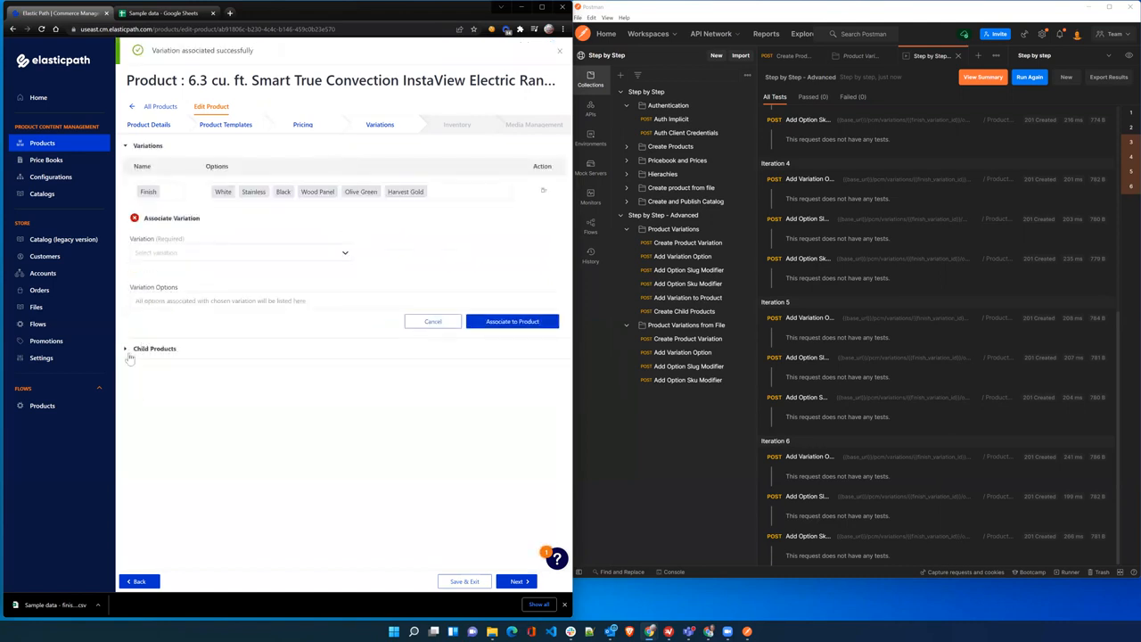
- Rebuild the product's child products from the Finish options and look over the SKUs in the child product list
left_click(130, 350)
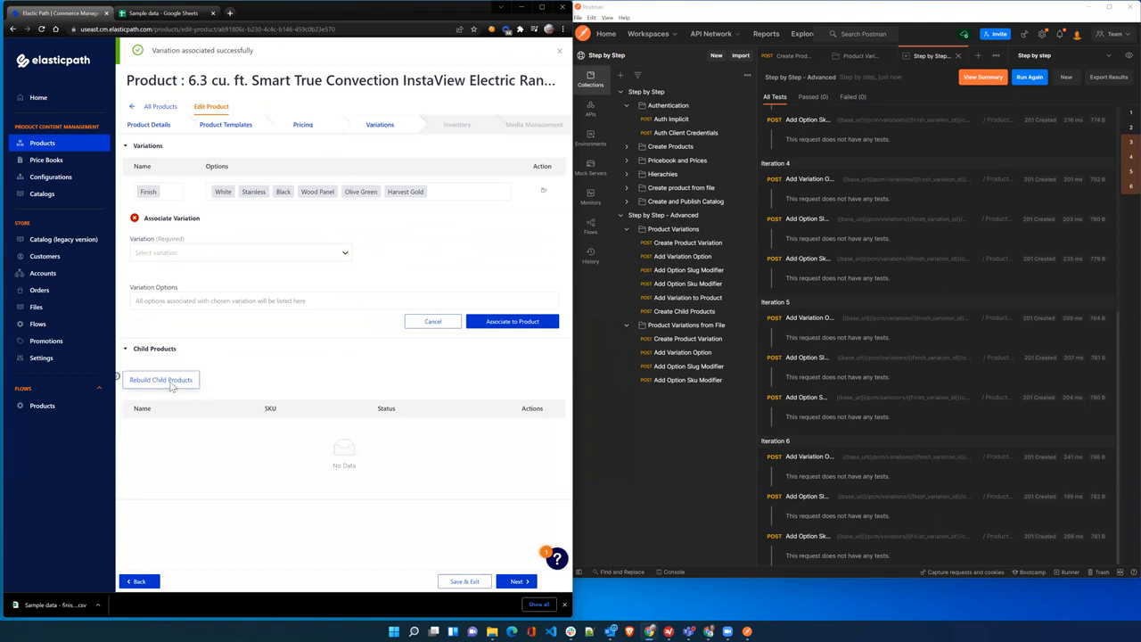
left_click(165, 382)
scroll(294, 419, "down", 1)
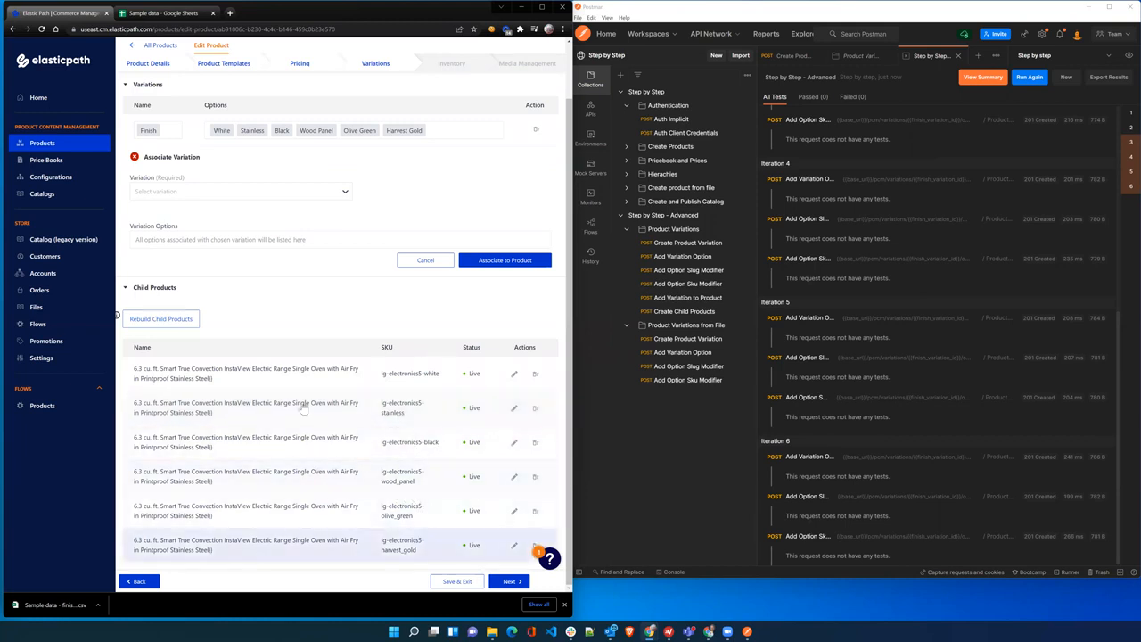
scroll(80, 151, "up", 1)
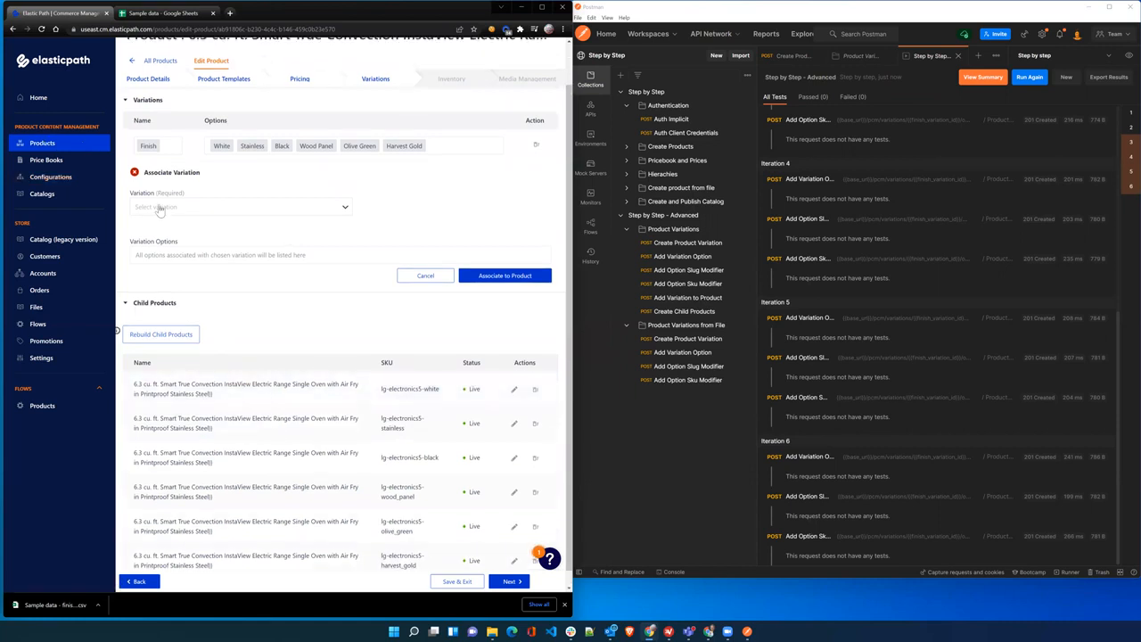